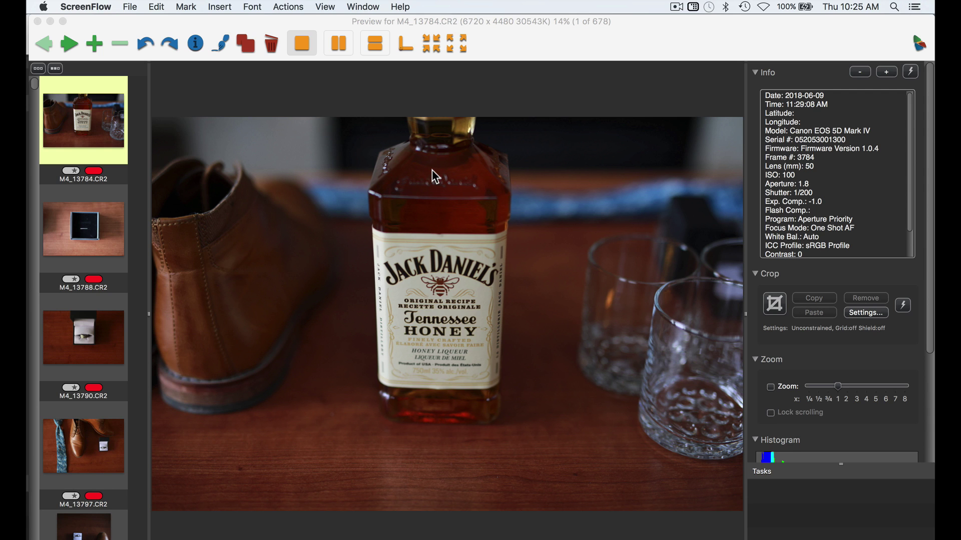
# Step: Bring Photo Mechanic forward, preview a few frames ahead, then return to M4_13784
pyautogui.click(536, 22)
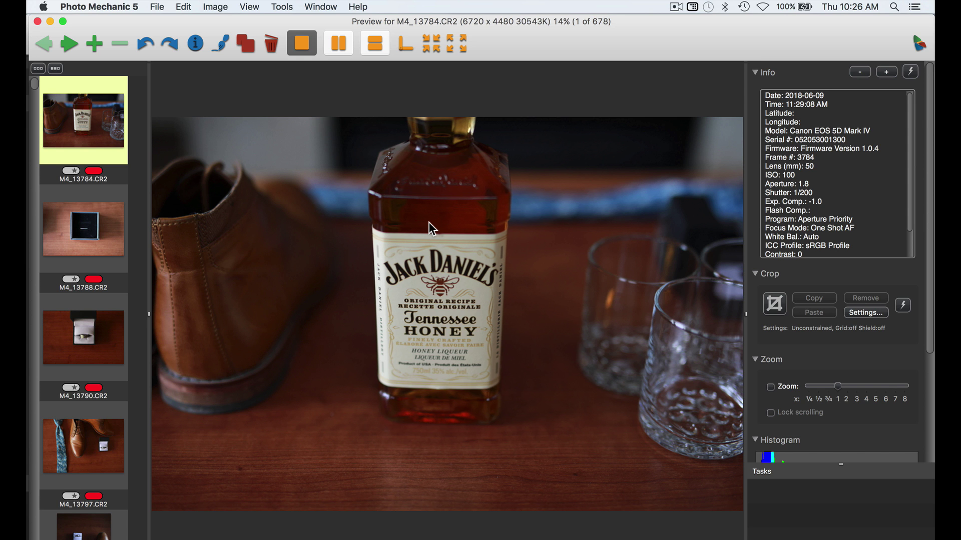
pyautogui.press('Down')
pyautogui.press('Down')
pyautogui.press('Down')
pyautogui.press('Down')
pyautogui.press('Up')
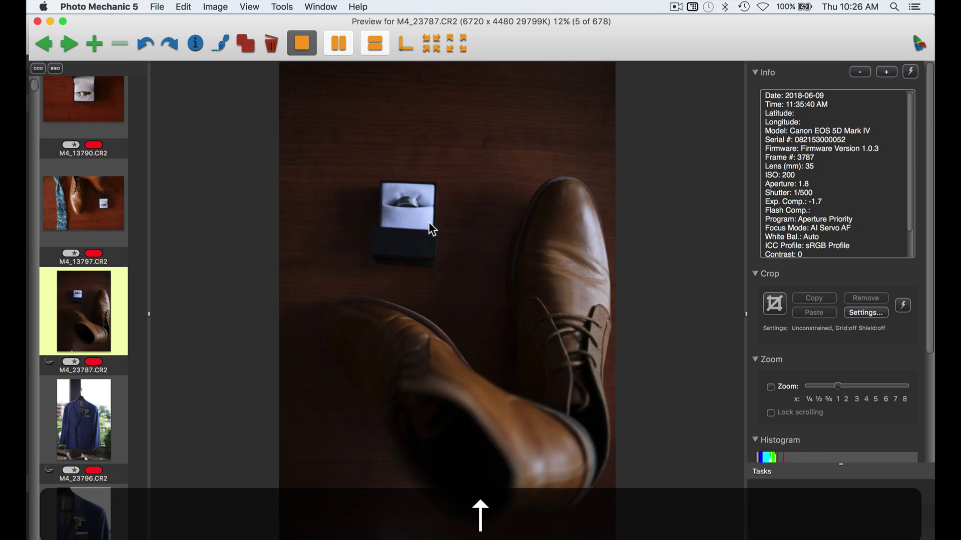
pyautogui.press('Up')
pyautogui.press('Up')
pyautogui.press('Up')
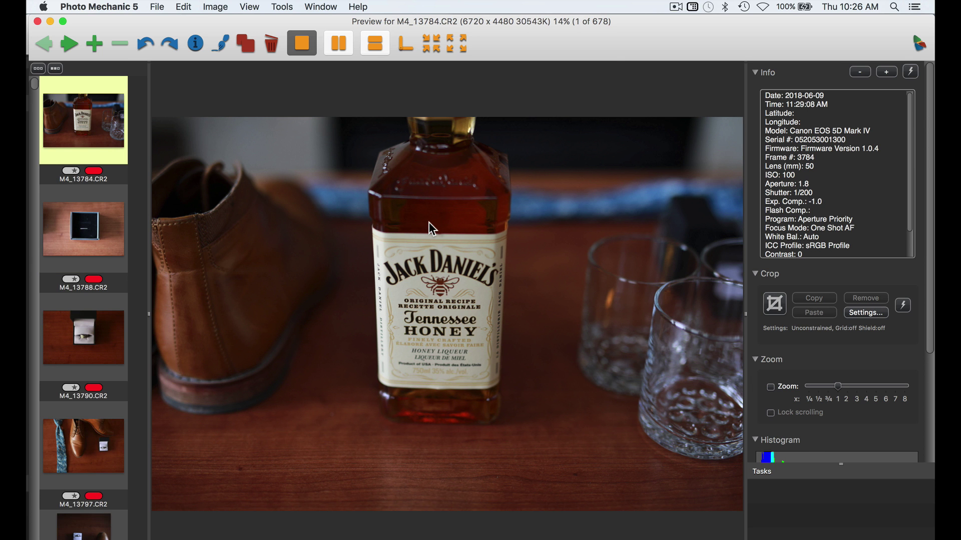
# Step: Label M4_13784, M4_13788 and M4_13790 yellow as keepers
pyautogui.press('2')
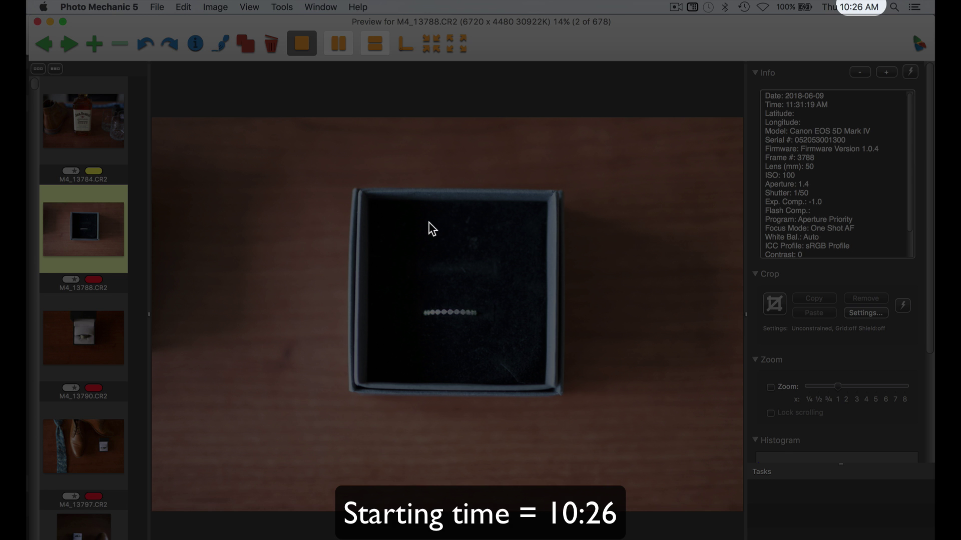
pyautogui.press('Down')
pyautogui.press('Up')
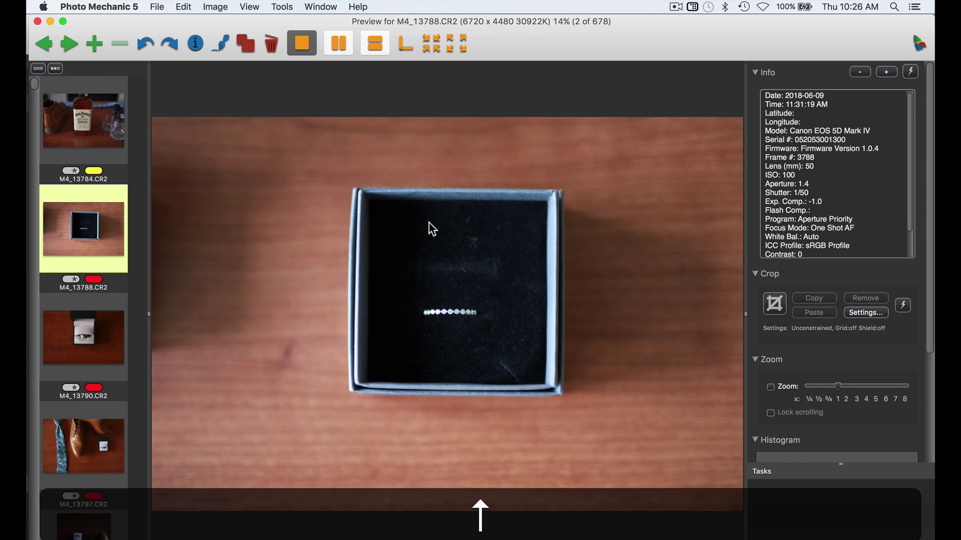
pyautogui.press('2')
pyautogui.press('Down')
pyautogui.press('2')
pyautogui.press('Down')
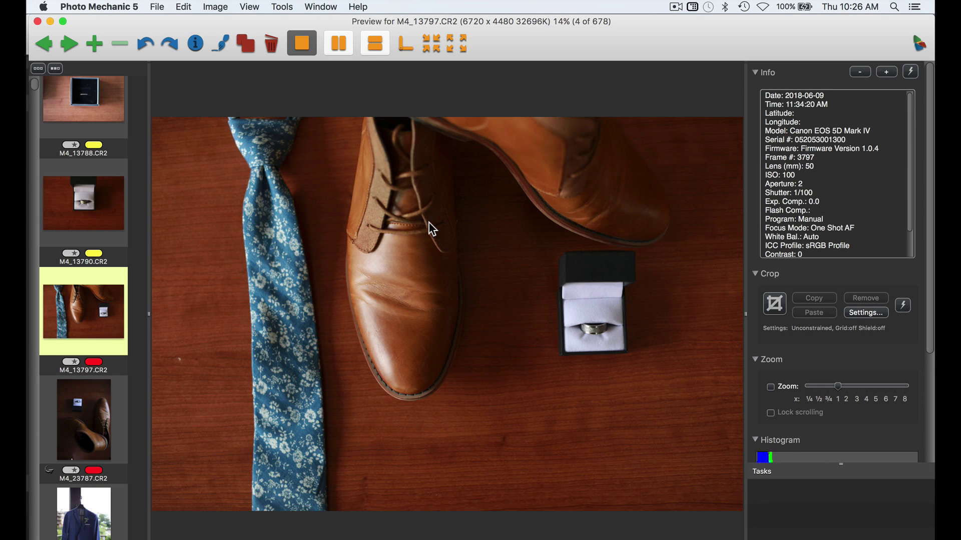
# Step: Compare frames M4_23787 to M4_23800 and label M4_23799 and M4_13804 as keepers
pyautogui.press('Down')
pyautogui.press('Down')
pyautogui.press('Up')
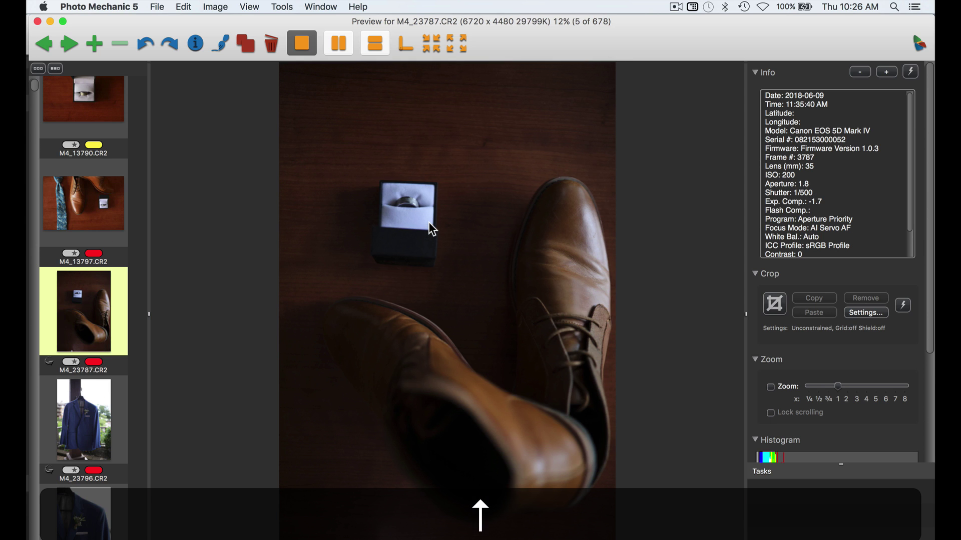
pyautogui.press('Down')
pyautogui.press('Down')
pyautogui.press('Up')
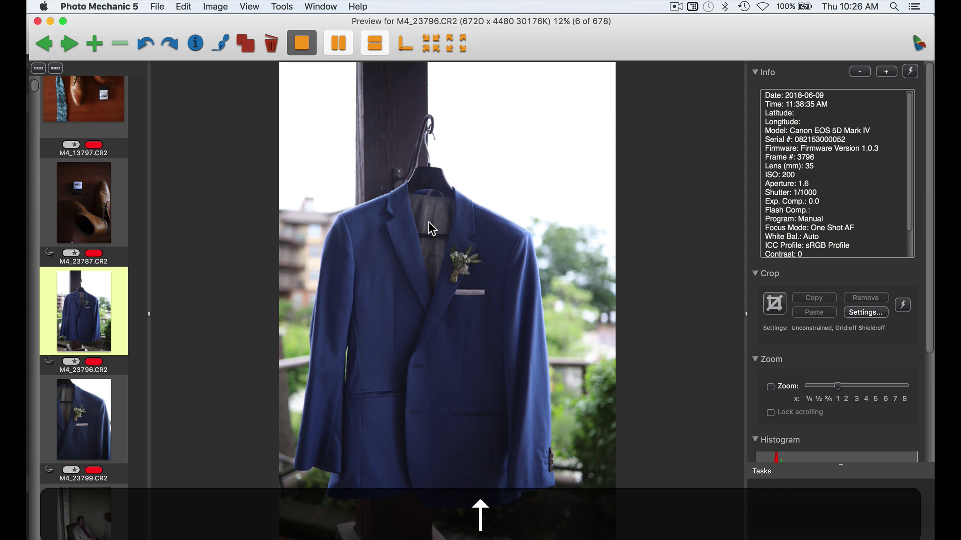
pyautogui.press('Down')
pyautogui.press('3')
pyautogui.press('Down')
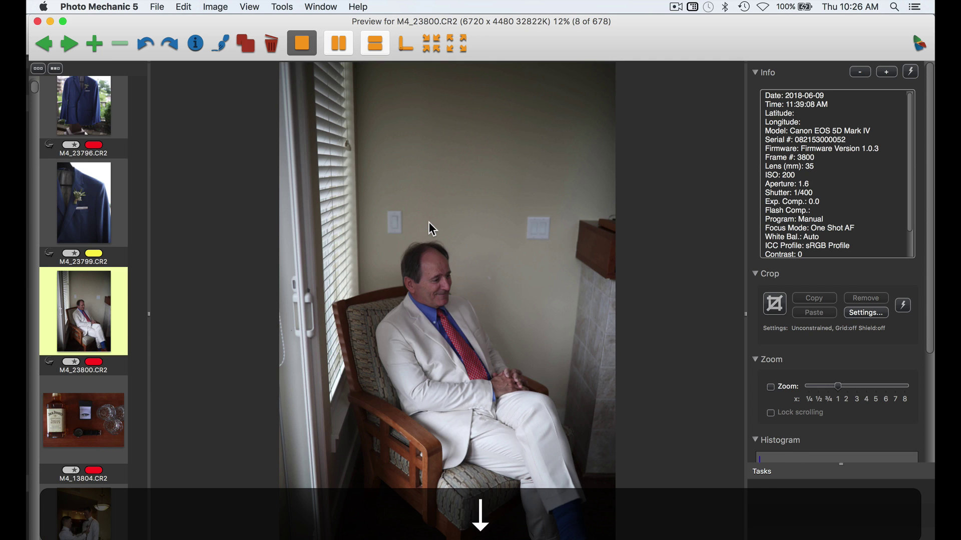
pyautogui.press('Down')
pyautogui.press('Up')
pyautogui.press('Down')
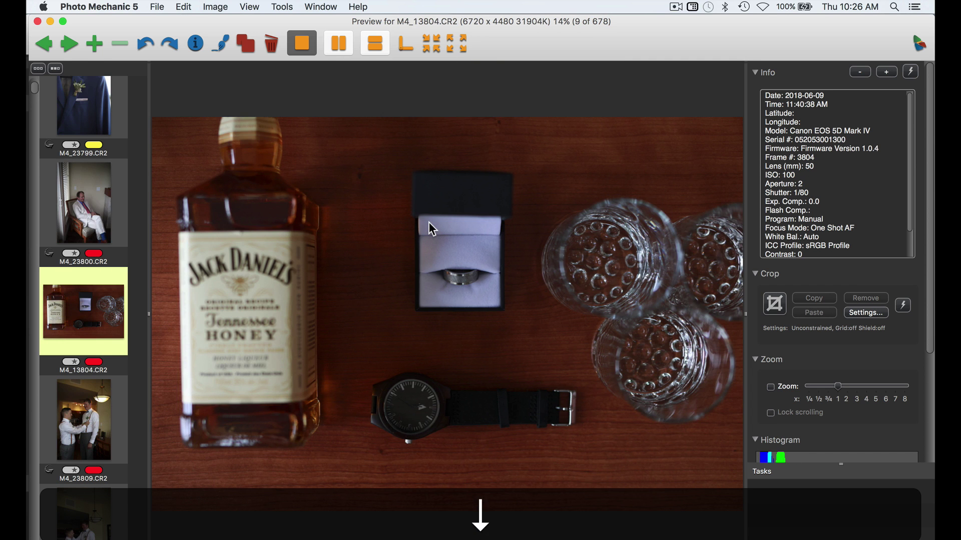
pyautogui.press('3')
# Step: Label M4_23809, M4_23814, M4_23818 and M4_23820 yellow as keepers
pyautogui.press('Down')
pyautogui.press('Down')
pyautogui.press('Down')
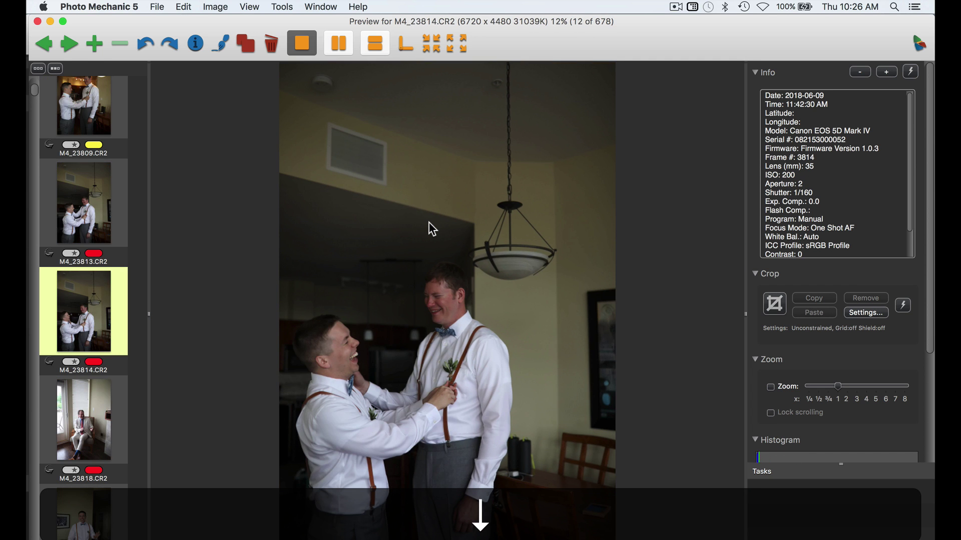
pyautogui.press('Up')
pyautogui.press('Up')
pyautogui.press('3')
pyautogui.press('Down')
pyautogui.press('Down')
pyautogui.press('2')
pyautogui.press('Up')
pyautogui.press('Up')
pyautogui.press('Up')
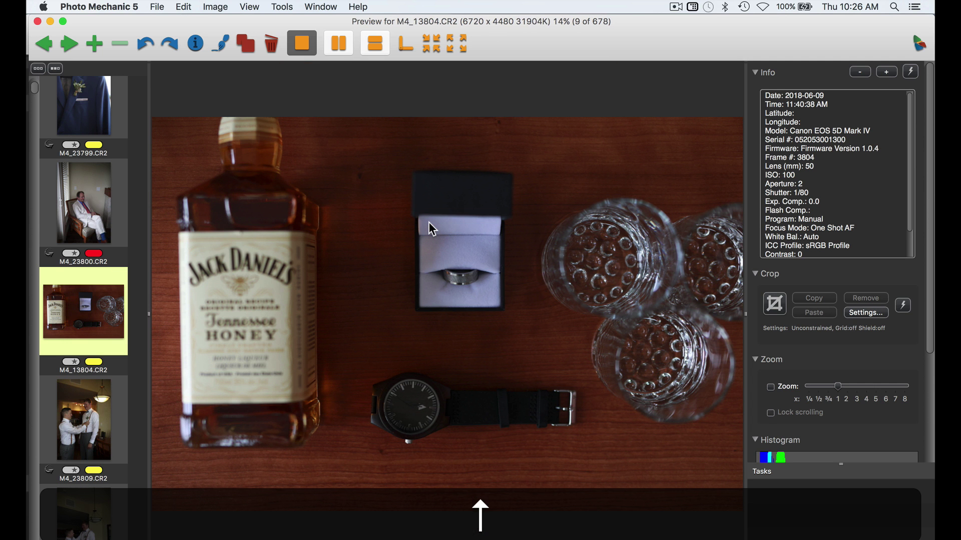
pyautogui.press('Down')
pyautogui.press('Down')
pyautogui.press('Down')
pyautogui.press('Down')
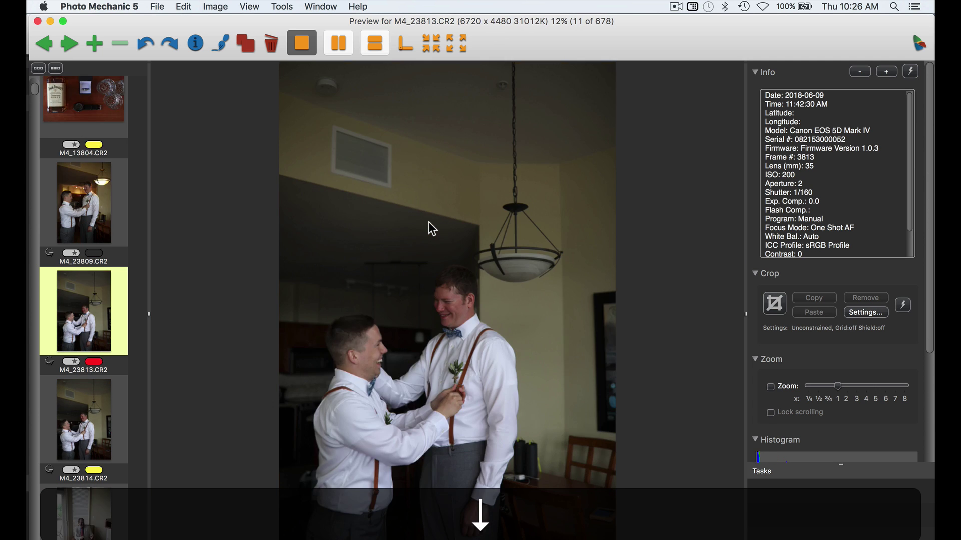
pyautogui.press('3')
# Step: Review M4_13816 through M4_23845, labelling M4_23826 and M4_23845 yellow
pyautogui.press('Down')
pyautogui.press('Down')
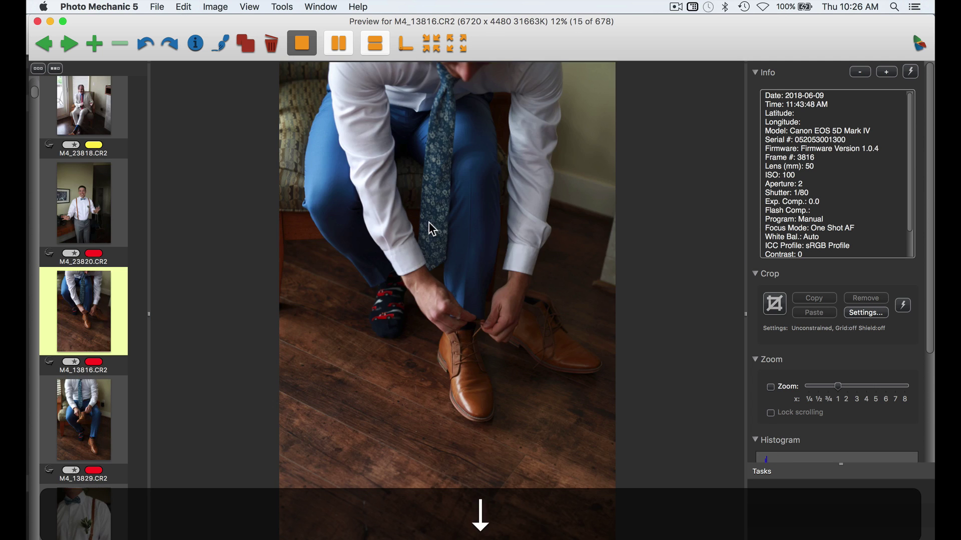
pyautogui.press('Up')
pyautogui.press('3')
pyautogui.press('Down')
pyautogui.press('Down')
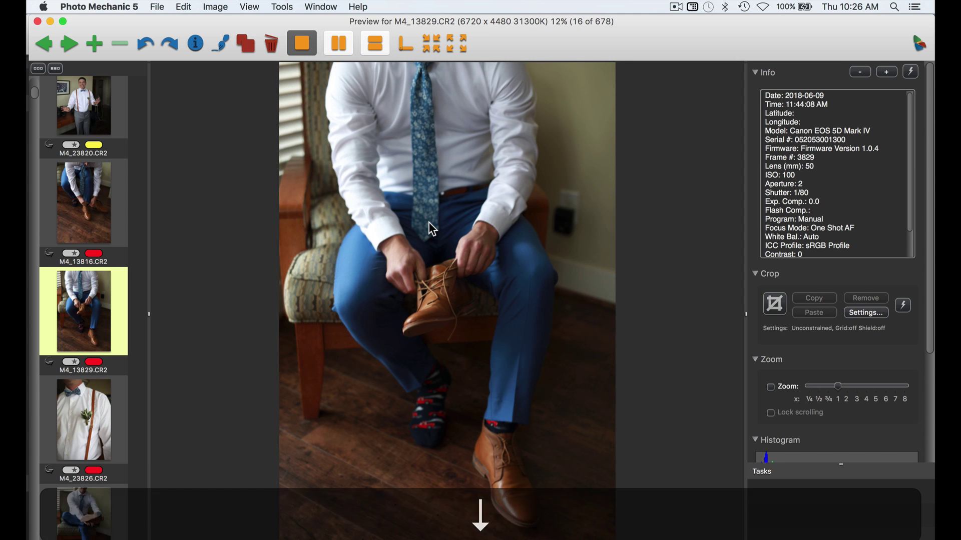
pyautogui.press('2')
pyautogui.press('Down')
pyautogui.press('Down')
pyautogui.press('Up')
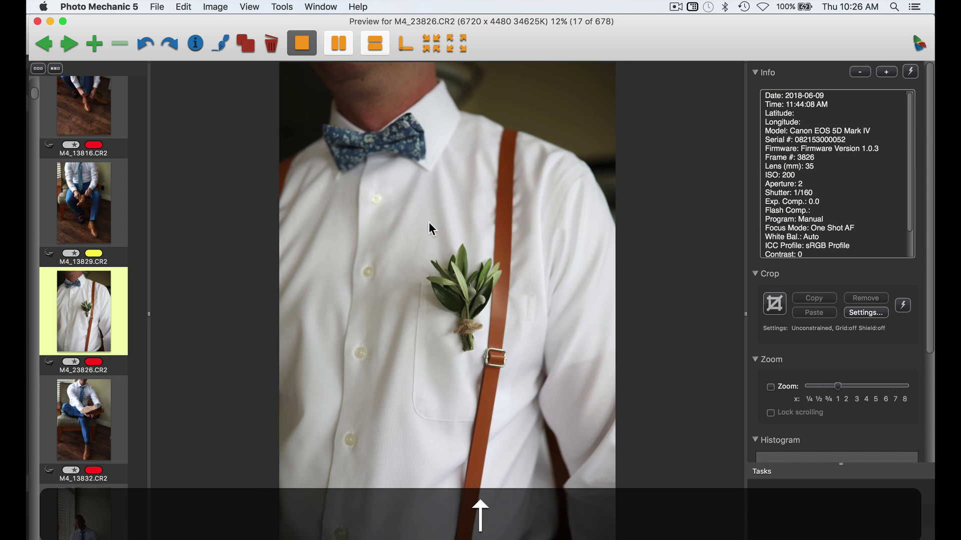
pyautogui.press('3')
pyautogui.press('Down')
pyautogui.press('Down')
pyautogui.press('Down')
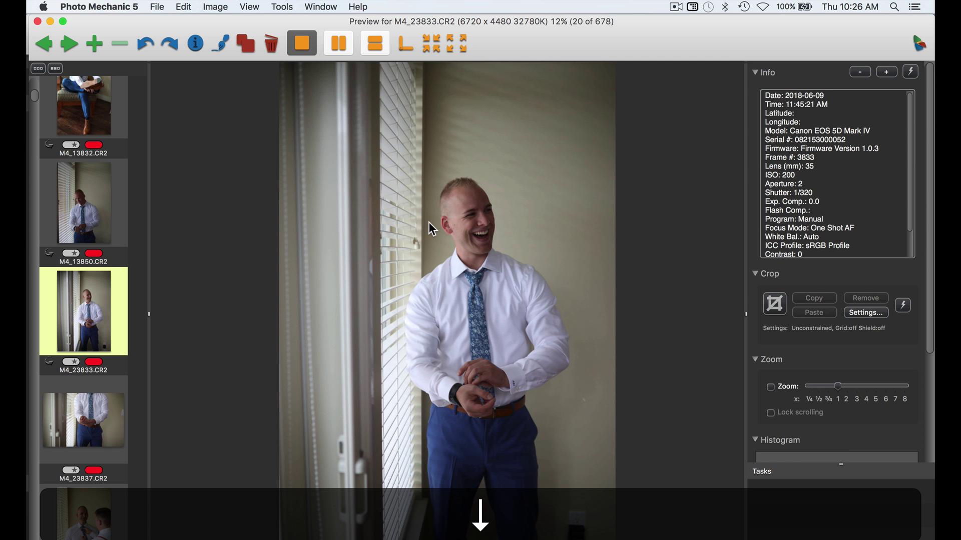
# Step: Label M4_13883 and M4_13888 yellow while reviewing frames up to M4_23876
pyautogui.press('Down')
pyautogui.press('Down')
pyautogui.press('2')
pyautogui.press('Down')
pyautogui.press('Down')
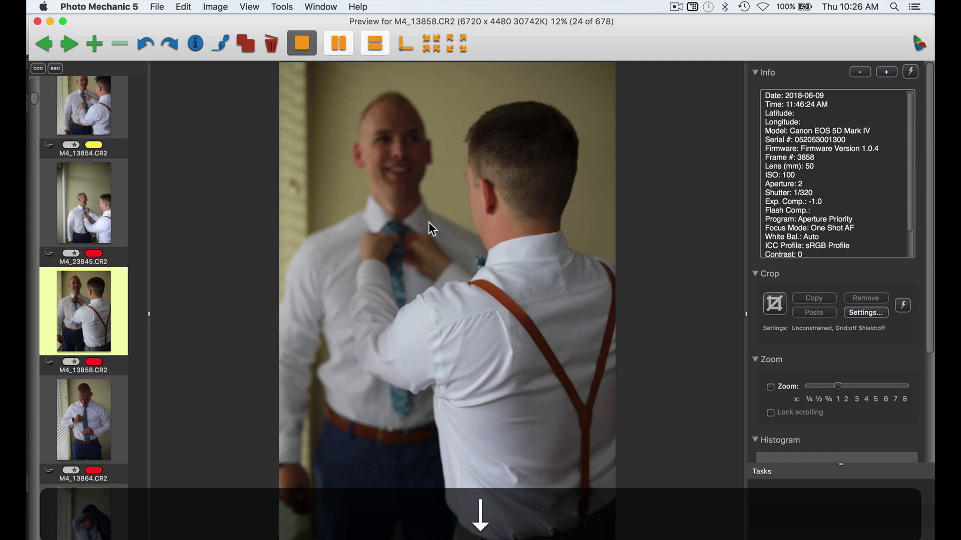
pyautogui.press('Up')
pyautogui.press('2')
pyautogui.press('Down')
pyautogui.press('Down')
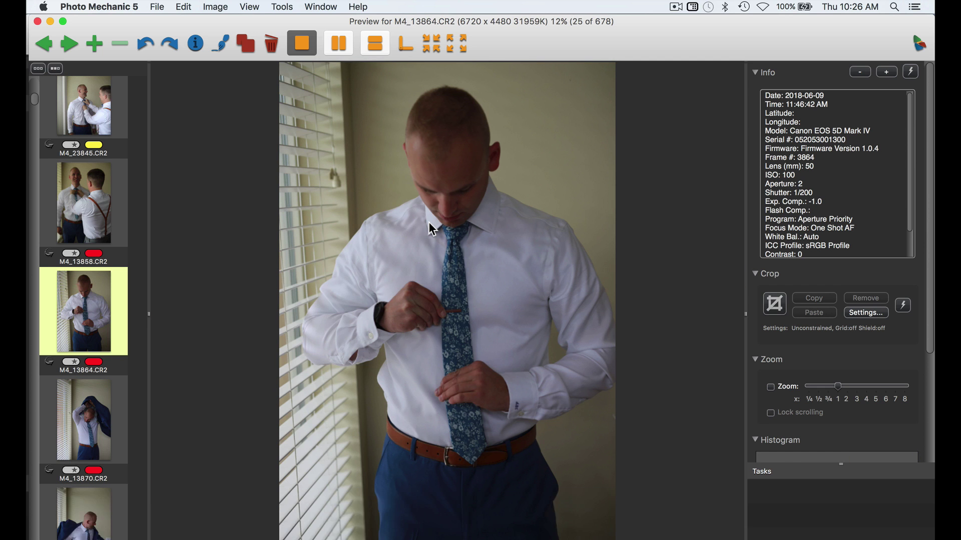
pyautogui.press('Down')
pyautogui.press('Down')
pyautogui.press('Down')
pyautogui.press('Up')
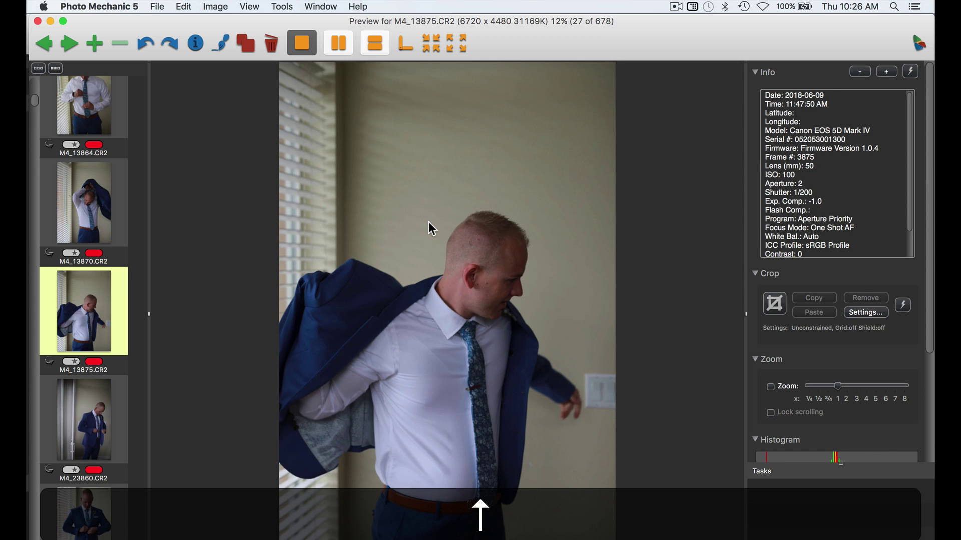
pyautogui.press('Down')
pyautogui.press('Down')
pyautogui.press('2')
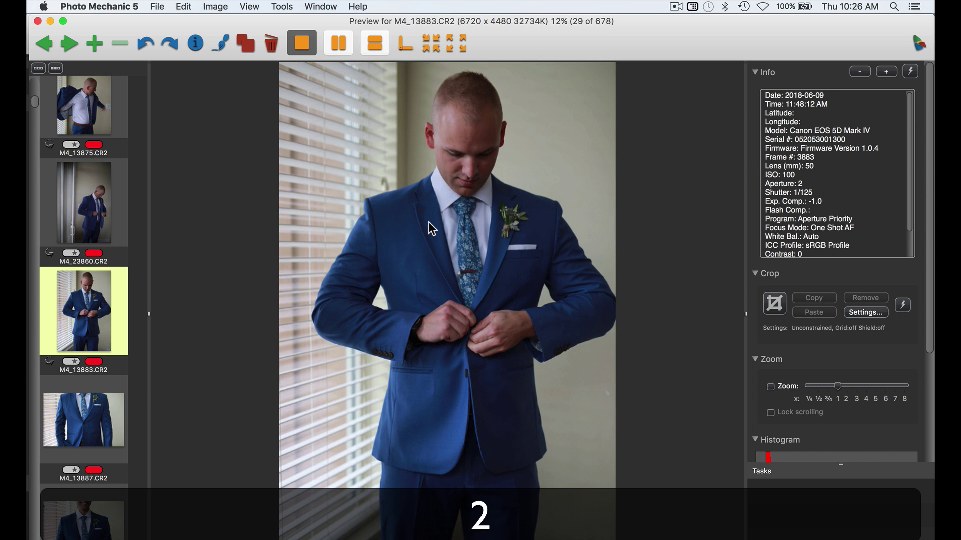
pyautogui.press('Down')
pyautogui.press('Down')
pyautogui.press('2')
pyautogui.press('Down')
pyautogui.press('Down')
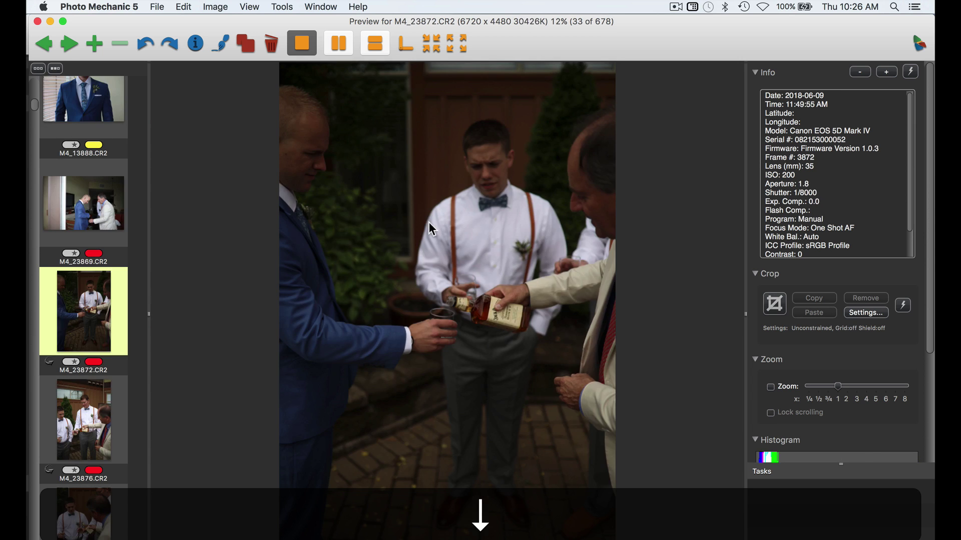
pyautogui.press('Up')
pyautogui.press('Down')
pyautogui.press('Down')
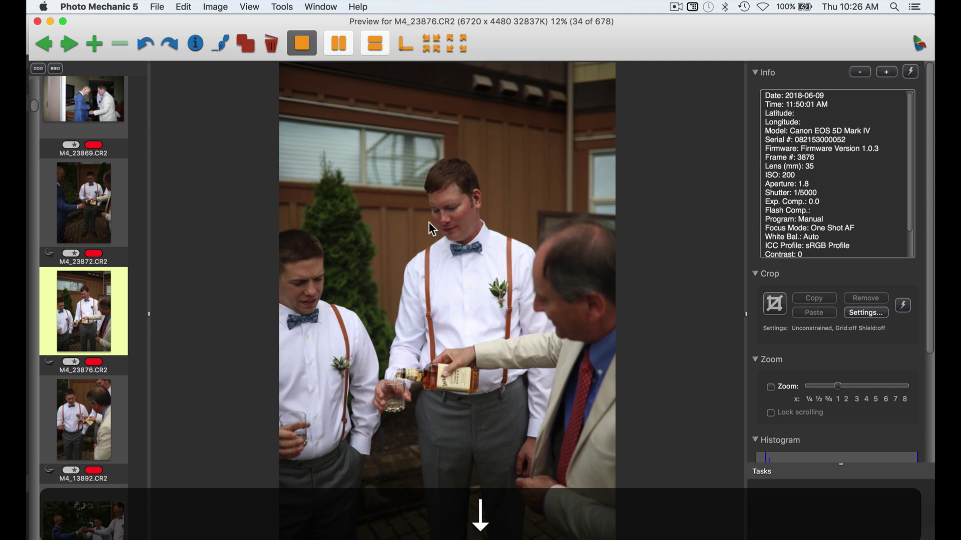
# Step: Label M4_13894 and M4_23879 yellow, then preview ahead to M4_13919
pyautogui.press('Down')
pyautogui.press('Down')
pyautogui.press('2')
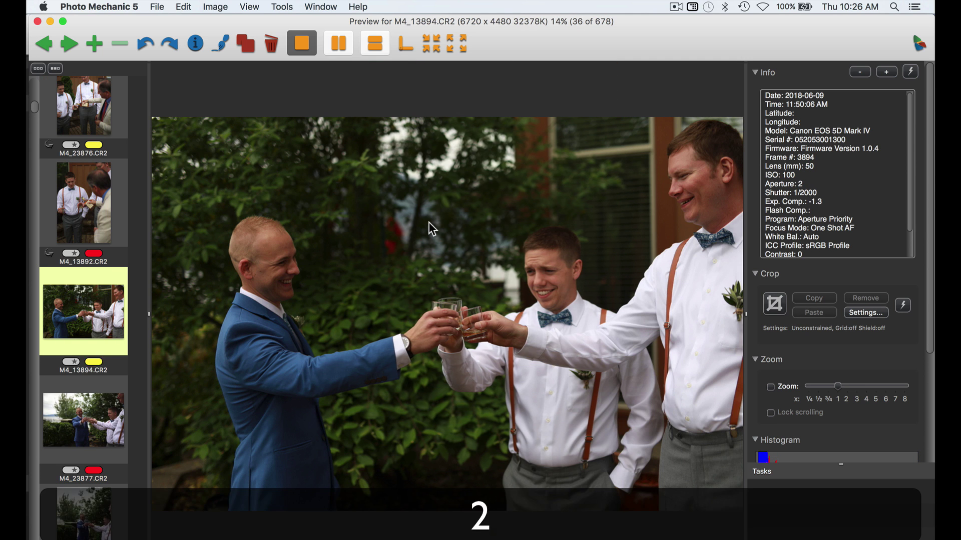
pyautogui.press('Down')
pyautogui.press('Down')
pyautogui.press('2')
pyautogui.press('Down')
pyautogui.press('Down')
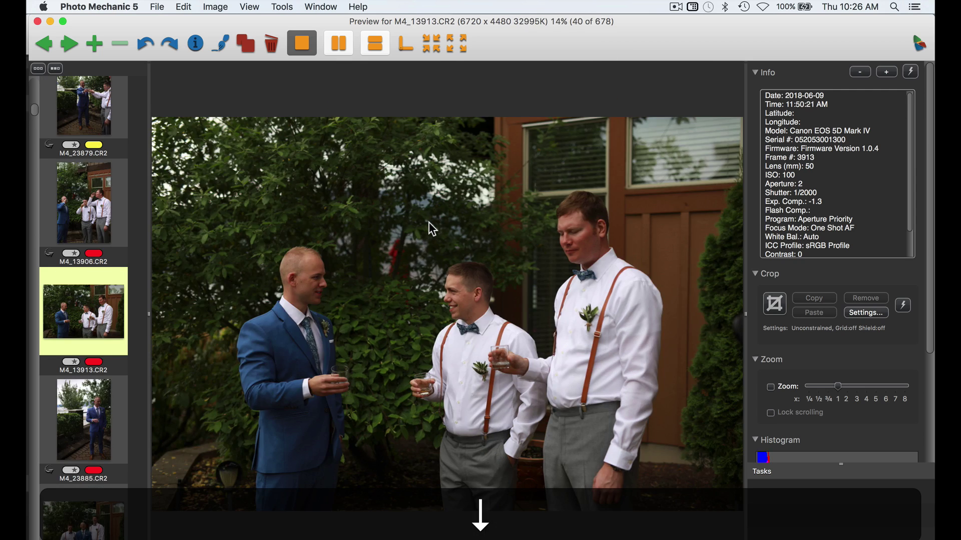
pyautogui.press('Up')
pyautogui.press('Down')
pyautogui.press('Down')
pyautogui.press('Up')
pyautogui.press('Down')
pyautogui.press('Down')
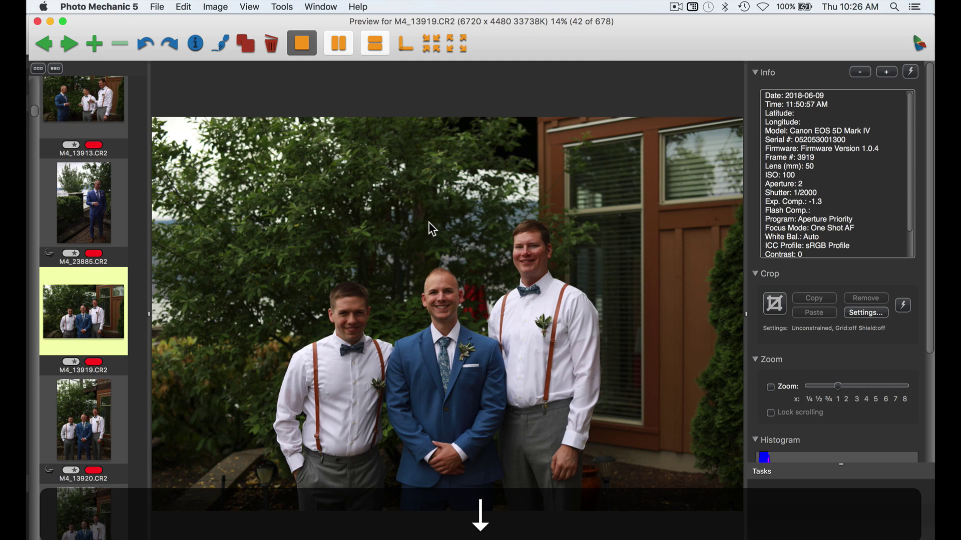
# Step: Label M4_13920, M4_13923 and M4_23886 yellow, moving on to M4_23894
pyautogui.press('Down')
pyautogui.press('Down')
pyautogui.press('Up')
pyautogui.press('2')
pyautogui.press('Down')
pyautogui.press('Down')
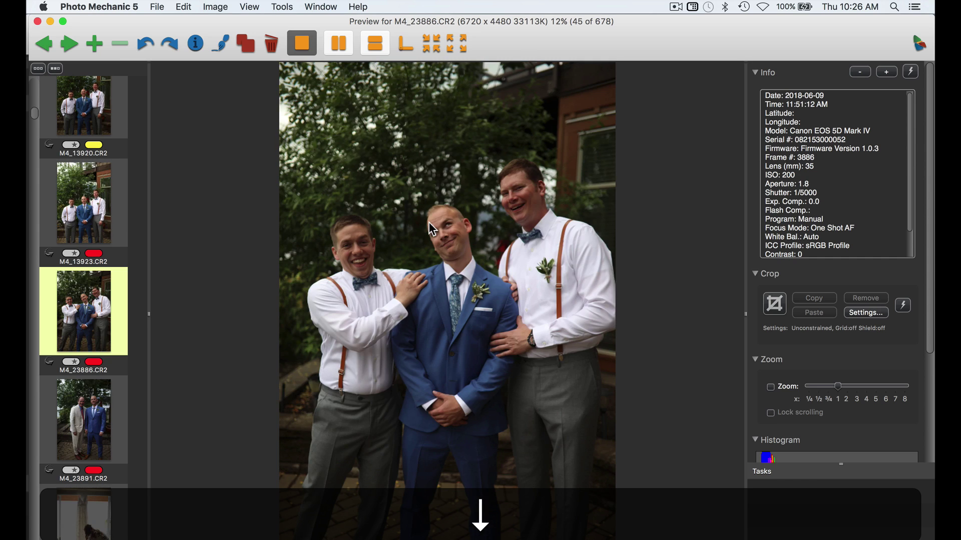
pyautogui.press('Up')
pyautogui.press('Down')
pyautogui.press('Down')
pyautogui.press('Up')
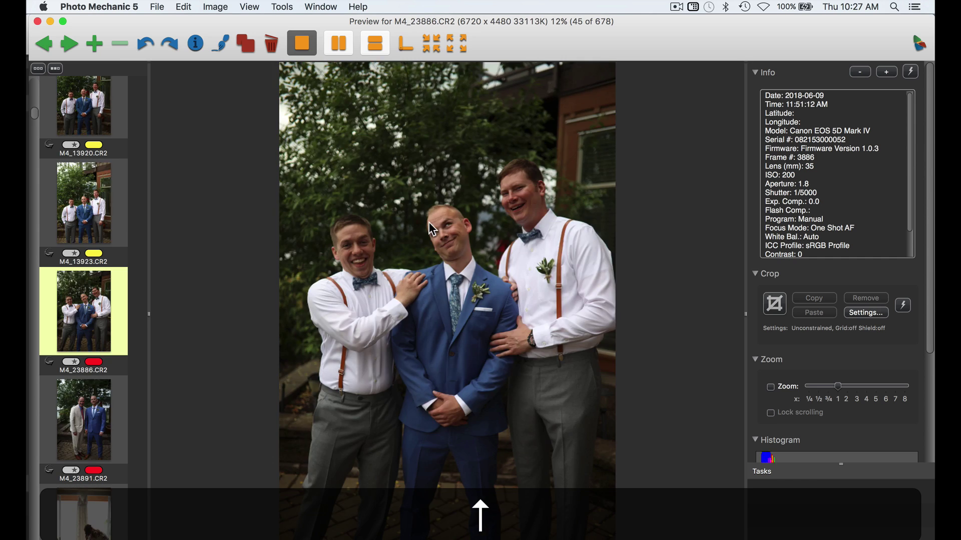
pyautogui.press('2')
pyautogui.press('Down')
pyautogui.press('Down')
pyautogui.press('Down')
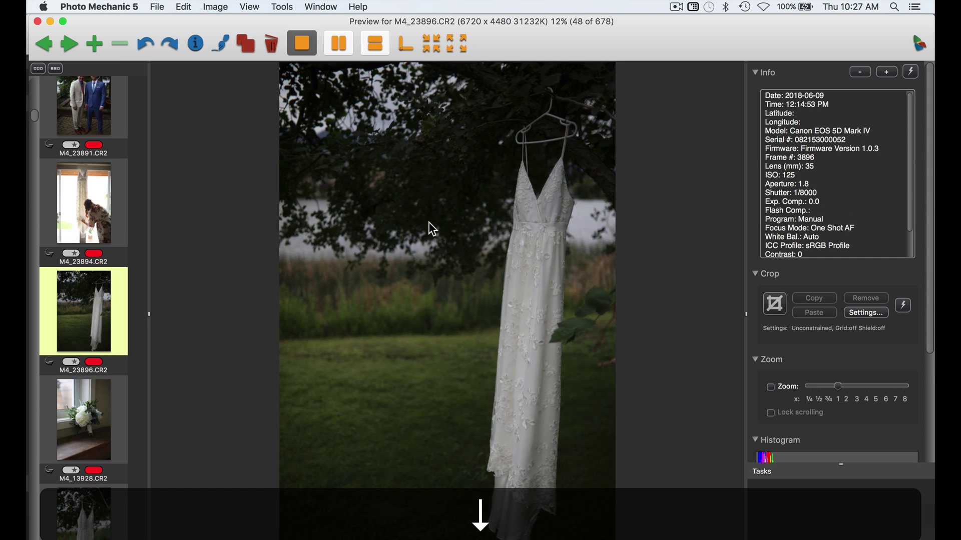
# Step: Mark the first two frames of this stretch yellow and preview the following ones
pyautogui.press('2')
pyautogui.press('Down')
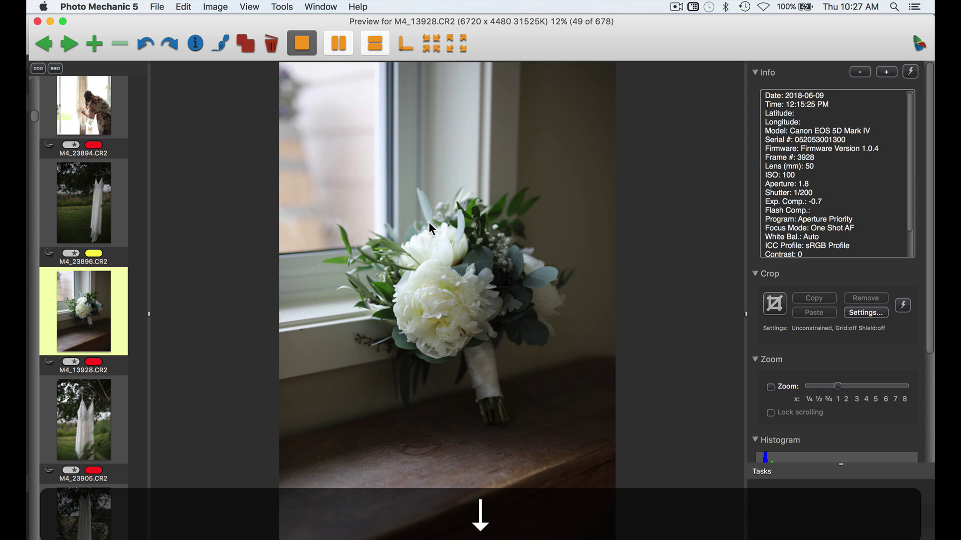
pyautogui.press('2')
pyautogui.press('Down')
pyautogui.press('Down')
pyautogui.press('Down')
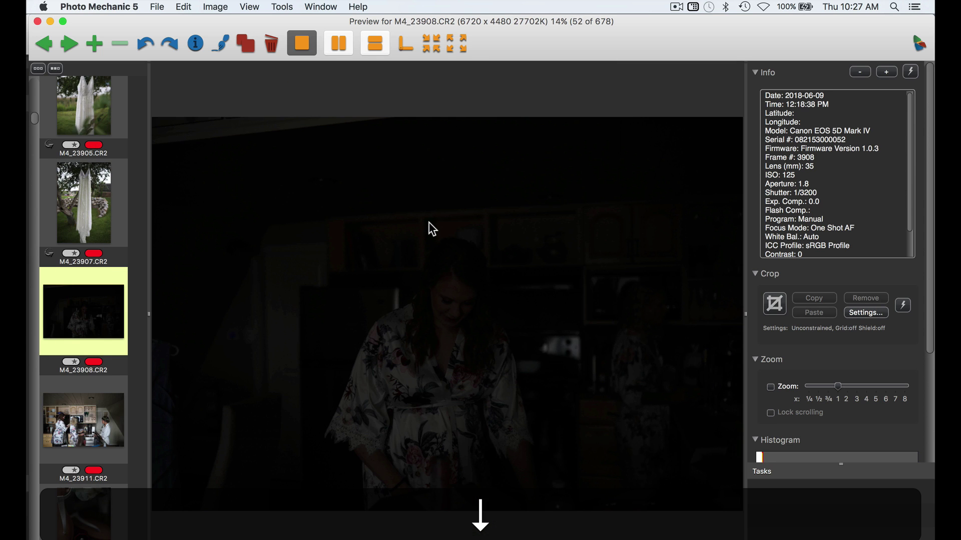
pyautogui.press('Up')
pyautogui.press('Down')
pyautogui.press('Down')
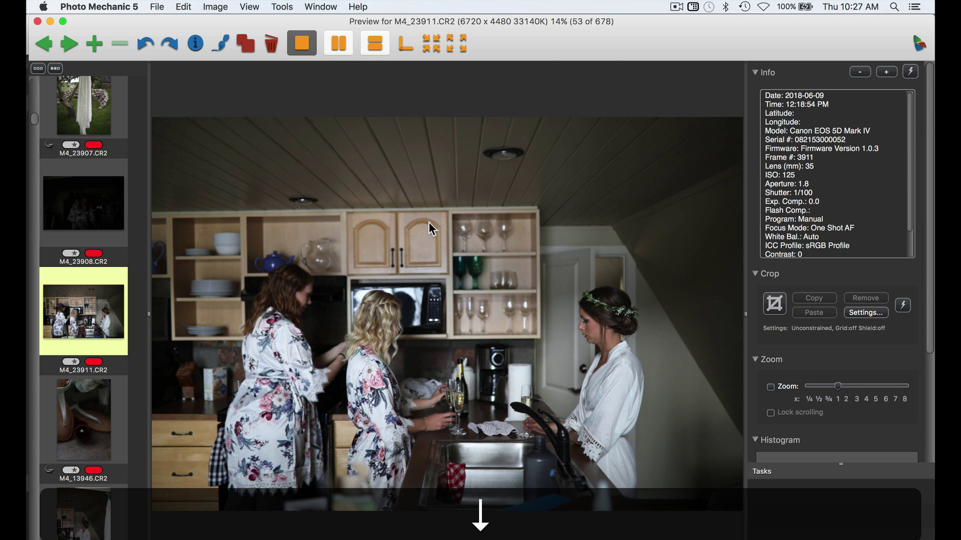
pyautogui.press('Down')
pyautogui.press('Down')
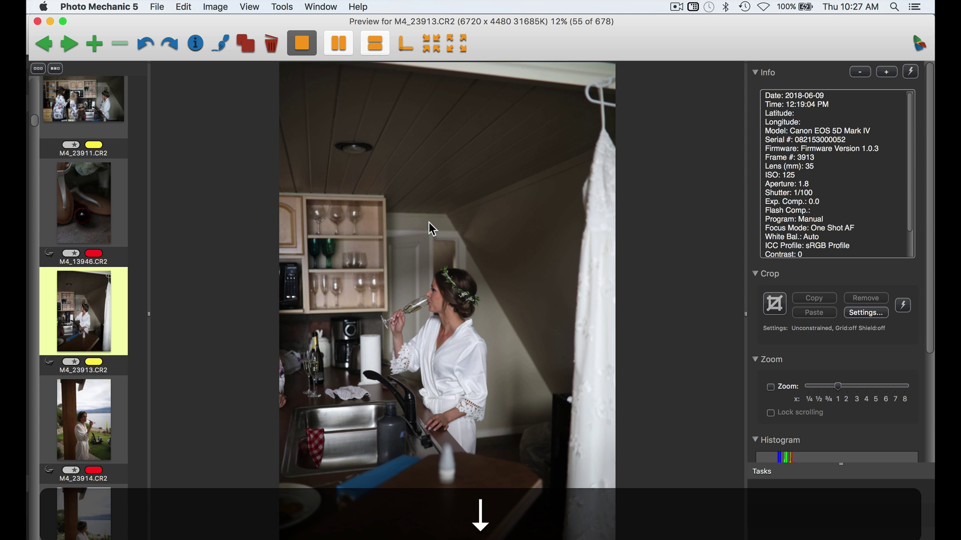
# Step: Compare the next few frames and mark M4_23923 yellow as a keeper
pyautogui.press('Down')
pyautogui.press('Down')
pyautogui.press('Up')
pyautogui.press('Down')
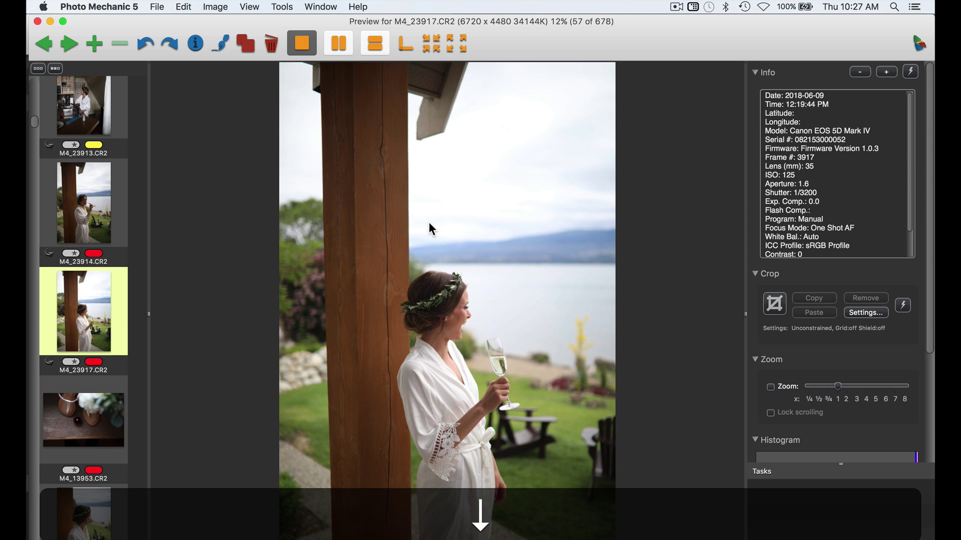
pyautogui.press('Down')
pyautogui.press('Down')
pyautogui.press('Up')
pyautogui.press('Down')
pyautogui.press('Down')
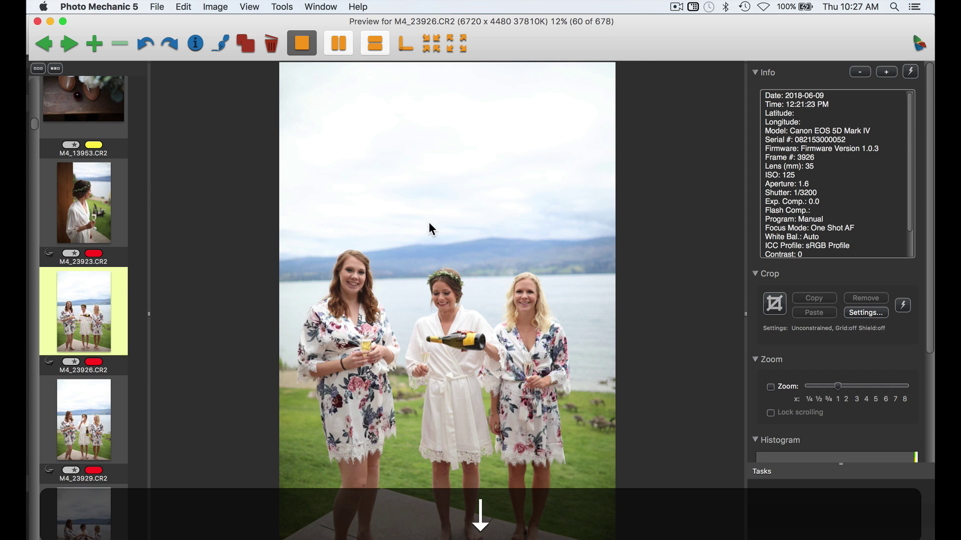
pyautogui.press('Up')
pyautogui.press('2')
pyautogui.press('Down')
pyautogui.press('Down')
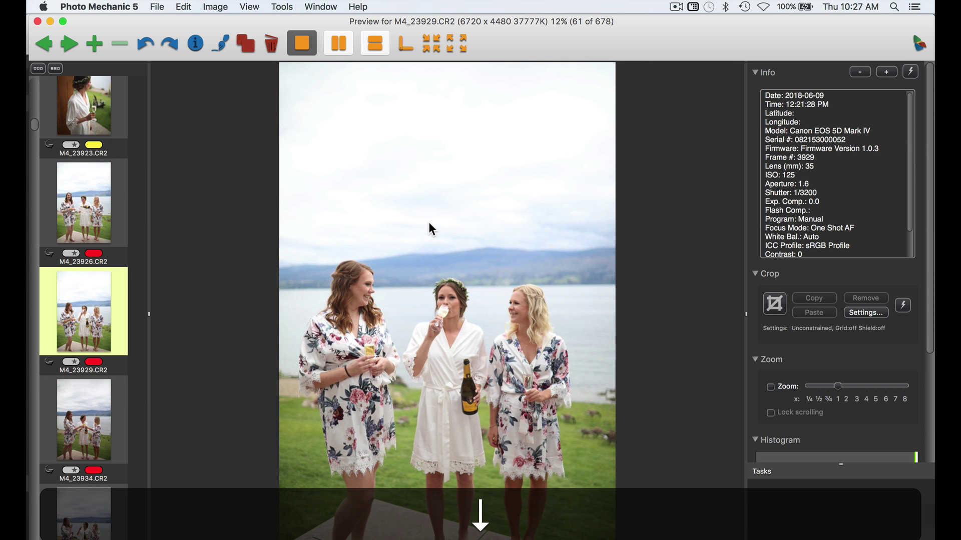
pyautogui.press('Up')
pyautogui.press('Down')
pyautogui.press('Down')
pyautogui.press('Down')
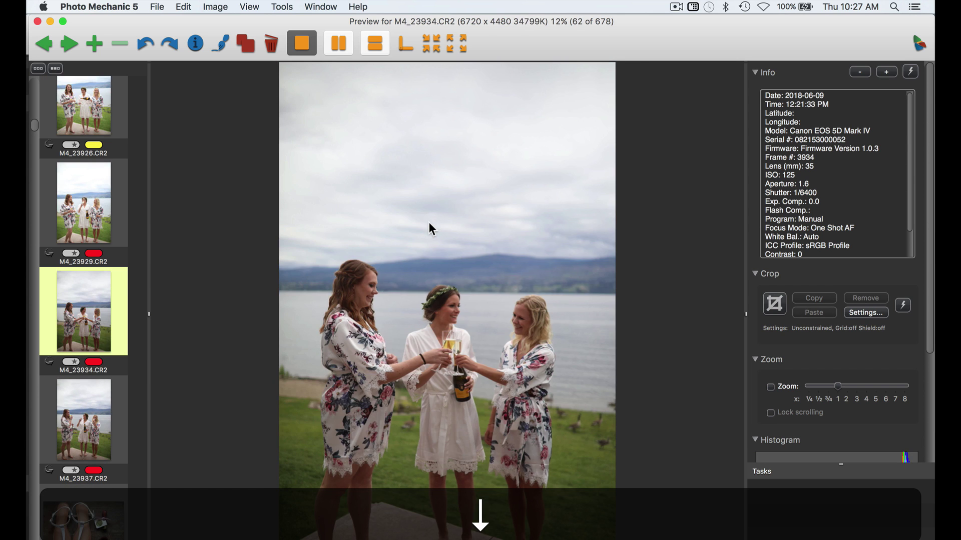
# Step: Mark M4_13955, M4_23959 and M4_23961 yellow as keepers
pyautogui.press('Down')
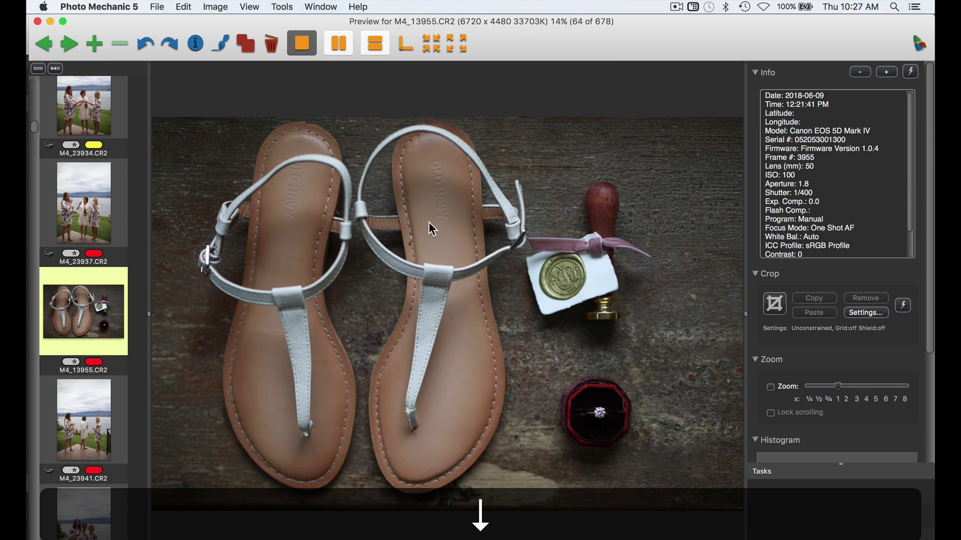
pyautogui.press('2')
pyautogui.press('Down')
pyautogui.press('2')
pyautogui.press('Down')
pyautogui.press('Down')
pyautogui.press('Down')
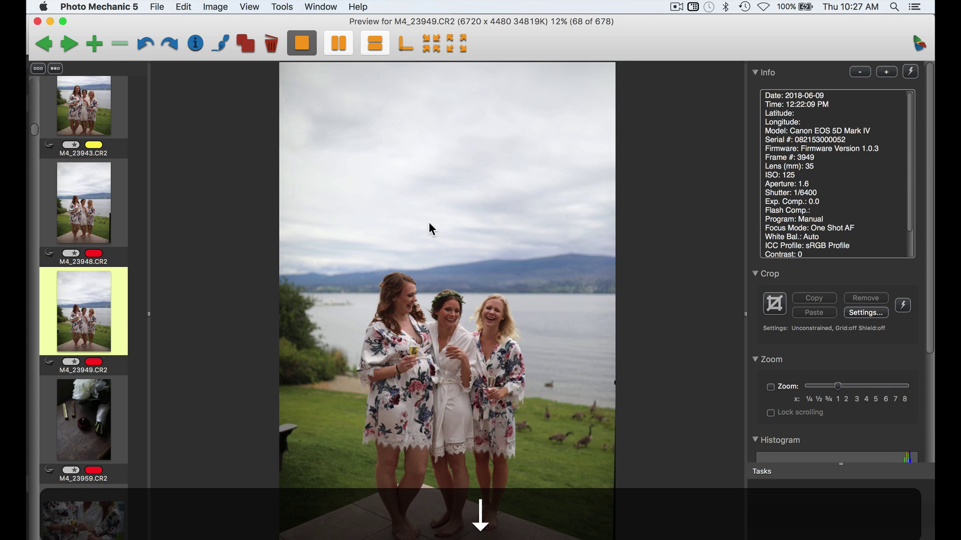
pyautogui.press('Down')
pyautogui.press('Down')
pyautogui.press('Up')
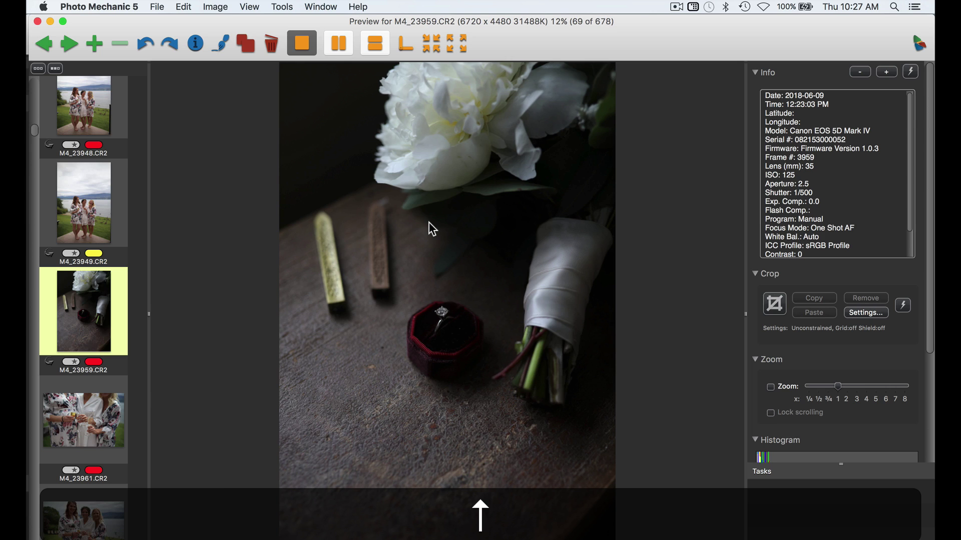
pyautogui.press('2')
pyautogui.press('Down')
pyautogui.press('2')
# Step: Mark M4_23965, M4_13964 and M4_23981 yellow as keepers
pyautogui.press('Down')
pyautogui.press('Down')
pyautogui.press('Up')
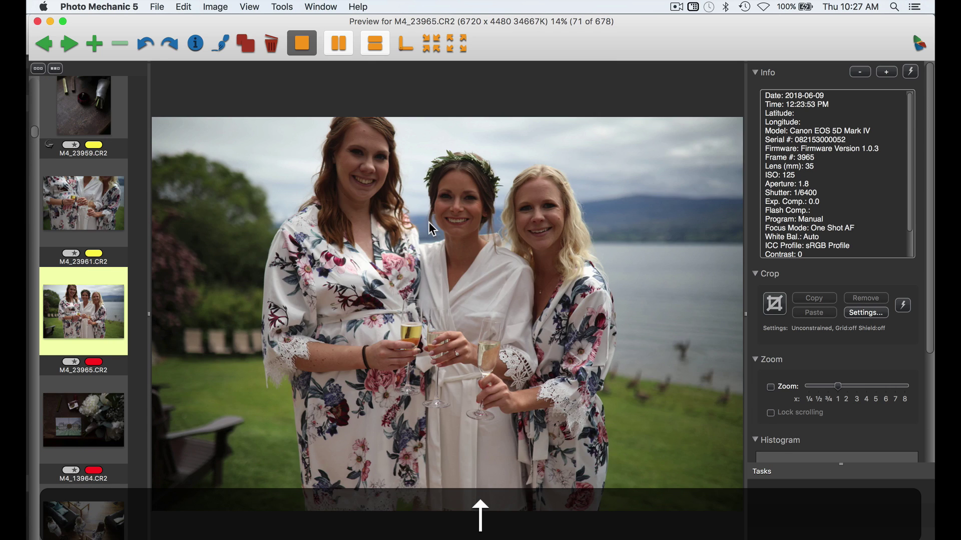
pyautogui.press('2')
pyautogui.press('Down')
pyautogui.press('Down')
pyautogui.press('Up')
pyautogui.press('2')
pyautogui.press('Down')
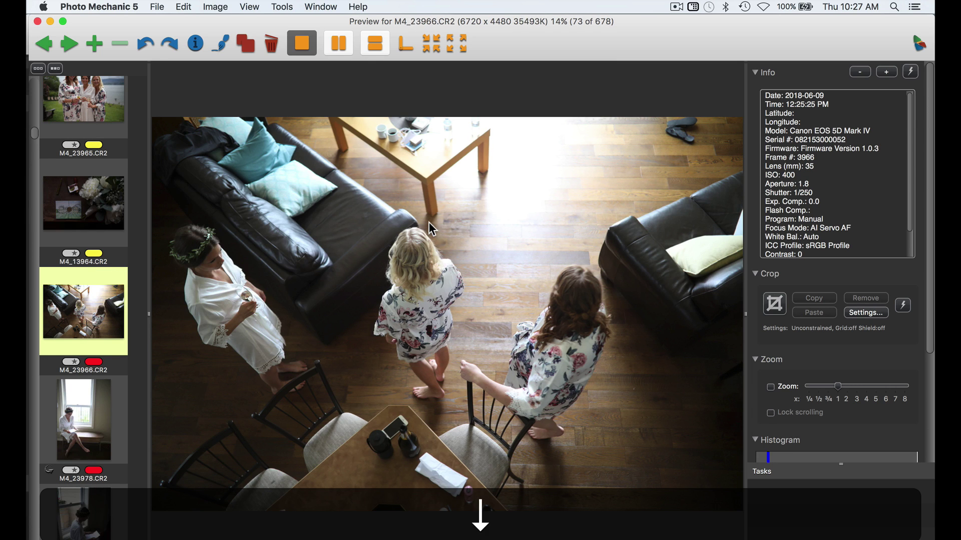
pyautogui.press('Down')
pyautogui.press('Down')
pyautogui.press('Up')
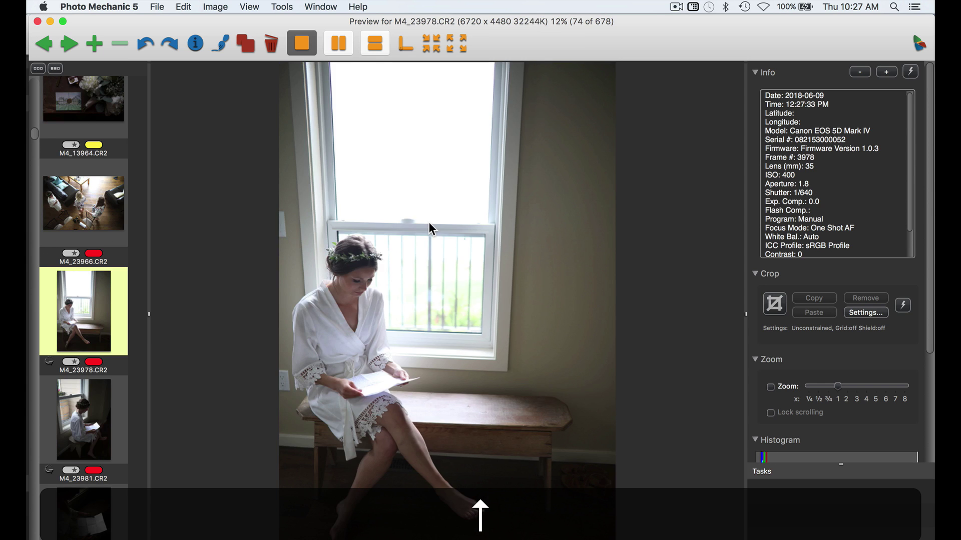
pyautogui.press('Down')
pyautogui.press('2')
pyautogui.press('Down')
pyautogui.press('2')
pyautogui.press('Down')
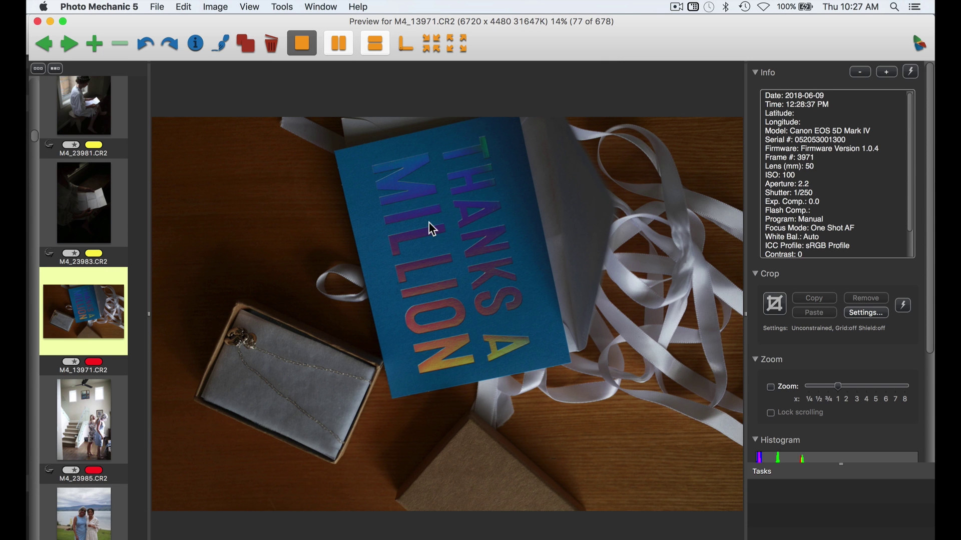
# Step: Mark M4_13971, M4_23987 and M4_23991 yellow as keepers
pyautogui.press('2')
pyautogui.press('Down')
pyautogui.press('Down')
pyautogui.press('Up')
pyautogui.press('Down')
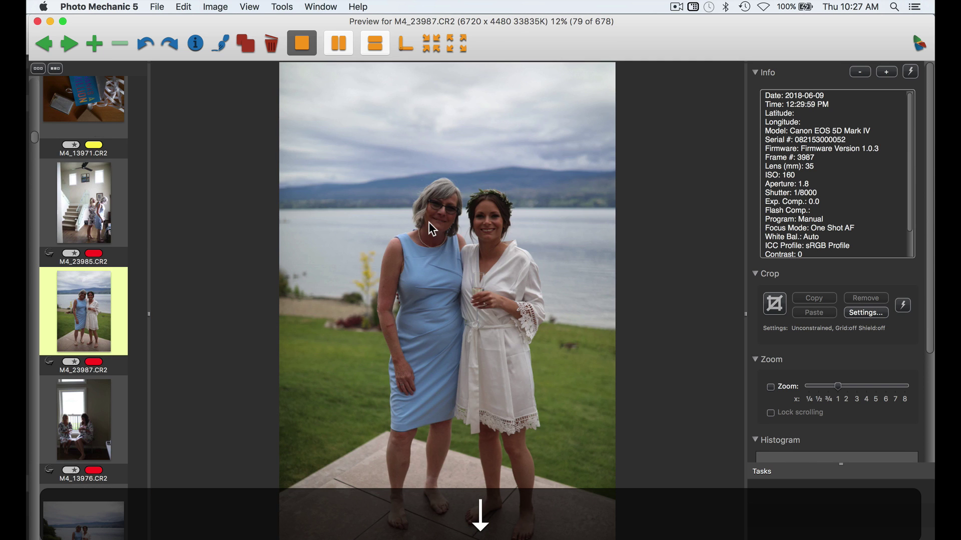
pyautogui.press('2')
pyautogui.press('Down')
pyautogui.press('Down')
pyautogui.press('Up')
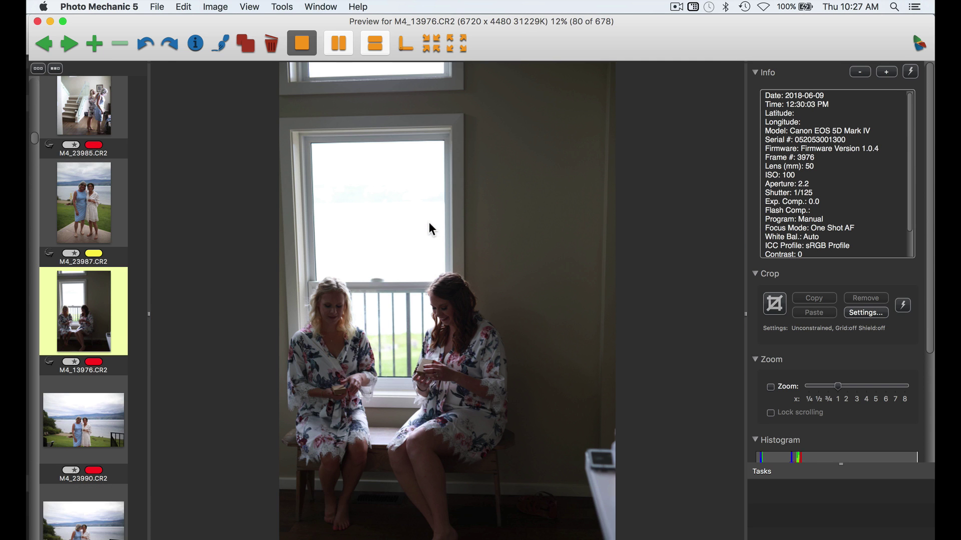
pyautogui.press('Down')
pyautogui.press('Down')
pyautogui.press('Up')
pyautogui.press('Down')
pyautogui.press('2')
# Step: Mark M4_24000 and M4_24006 yellow, ending on image 97 of 678
pyautogui.press('Down')
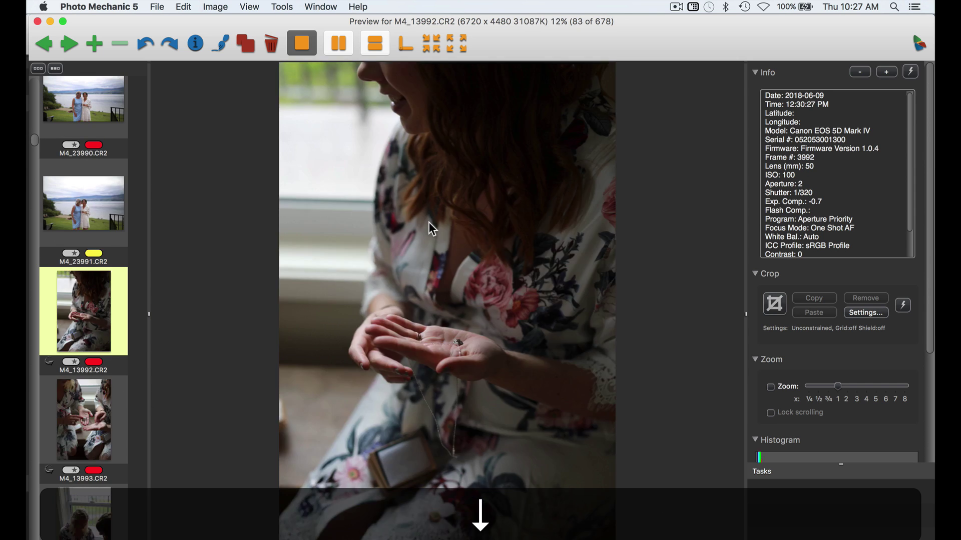
pyautogui.press('Down')
pyautogui.press('Up')
pyautogui.press('Down')
pyautogui.press('Up')
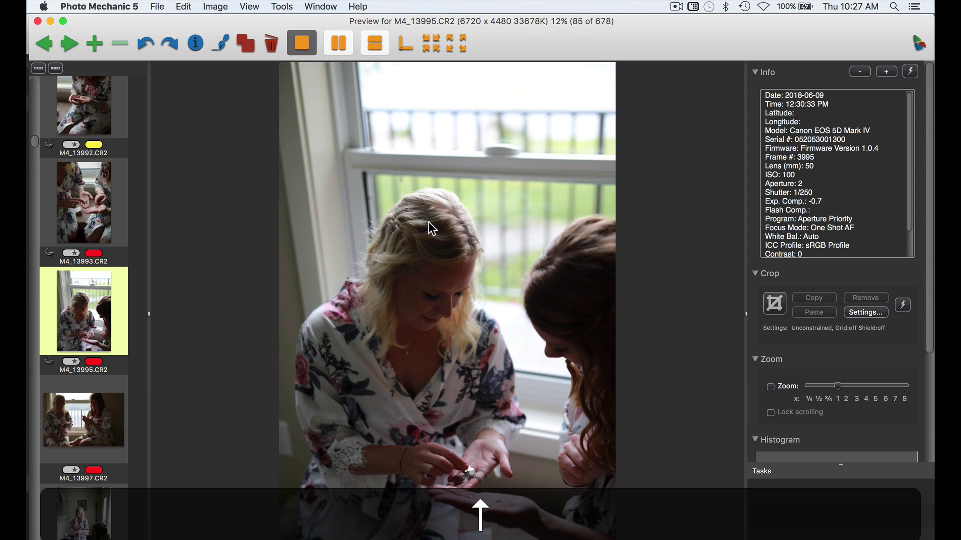
pyautogui.press('Down')
pyautogui.press('Down')
pyautogui.press('Down')
pyautogui.press('Down')
pyautogui.press('Down')
pyautogui.press('Up')
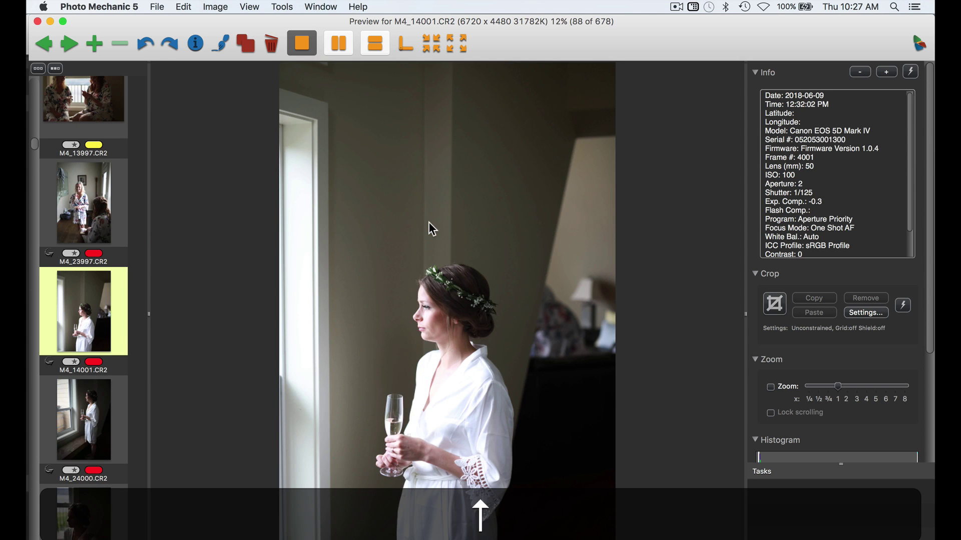
pyautogui.press('Down')
pyautogui.press('Down')
pyautogui.press('2')
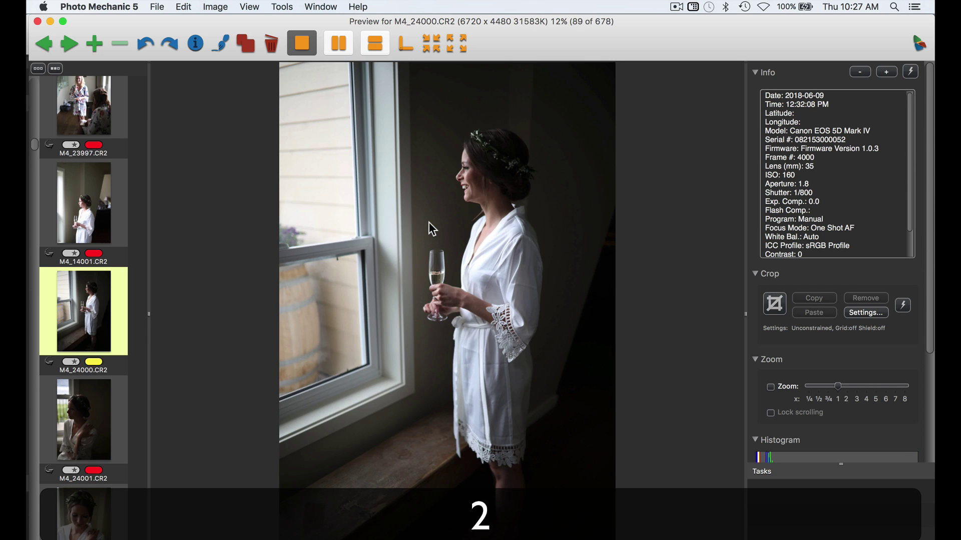
pyautogui.press('Down')
pyautogui.press('Down')
pyautogui.press('2')
pyautogui.press('Down')
pyautogui.press('Down')
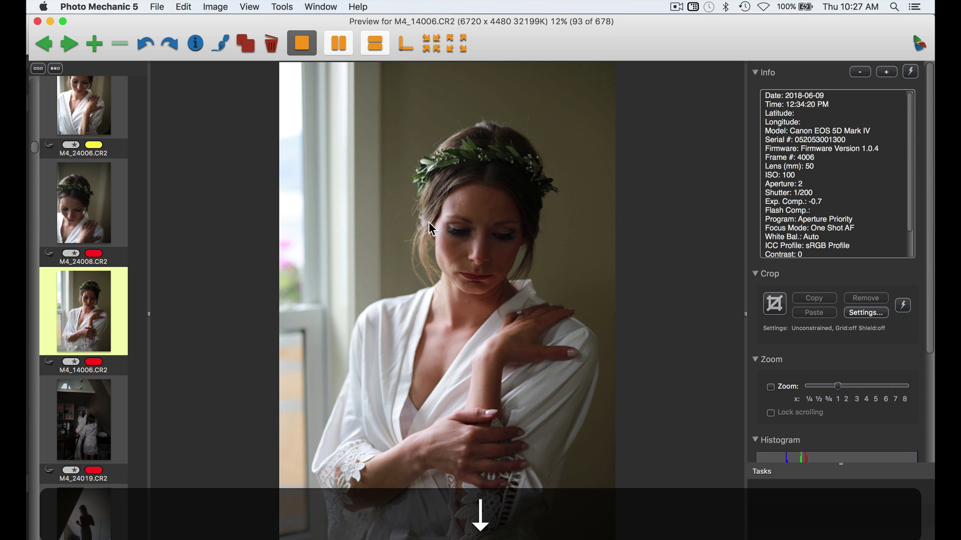
pyautogui.press('Down')
pyautogui.press('Down')
pyautogui.press('Up')
pyautogui.press('Up')
pyautogui.press('Up')
pyautogui.press('Down')
# Step: Revert M4_24030's colour label from yellow back to red as a reject
pyautogui.press('Down')
pyautogui.press('Down')
pyautogui.press('Down')
pyautogui.press('Down')
pyautogui.press('Down')
pyautogui.press('Down')
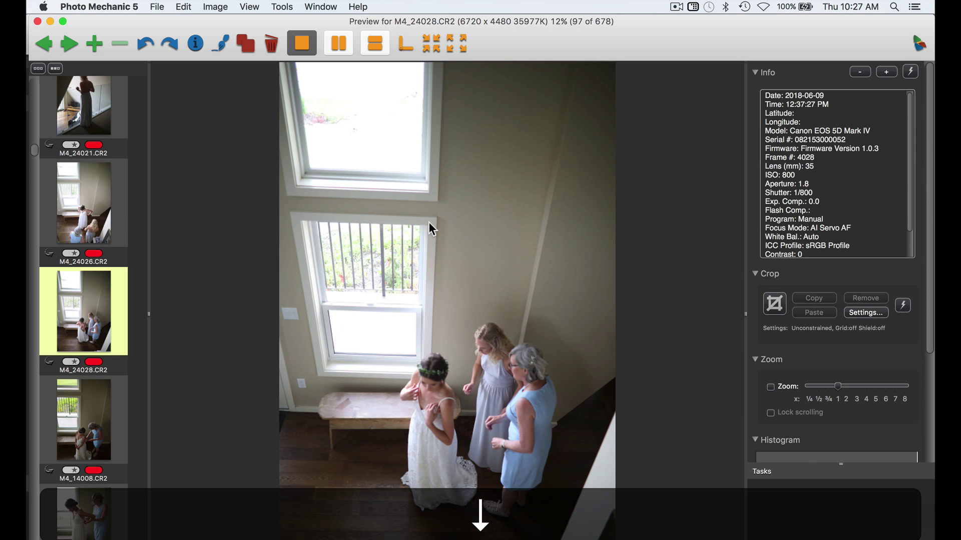
pyautogui.press('Down')
# Step: Give the keepers M4_14009, M4_24058 and M4_24059 yellow labels
pyautogui.press('Down')
pyautogui.press('Up')
pyautogui.press('2')
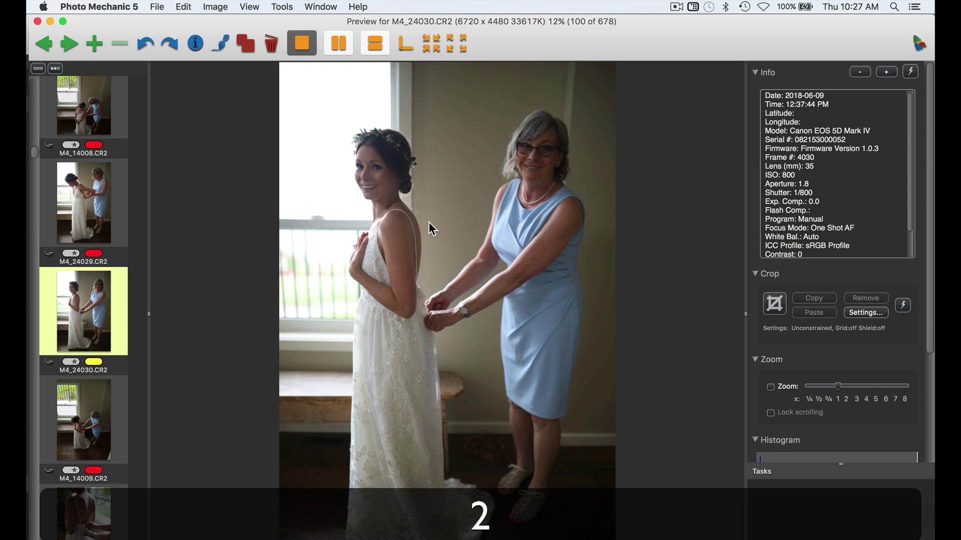
pyautogui.press('0')
pyautogui.press('1')
pyautogui.press('Down')
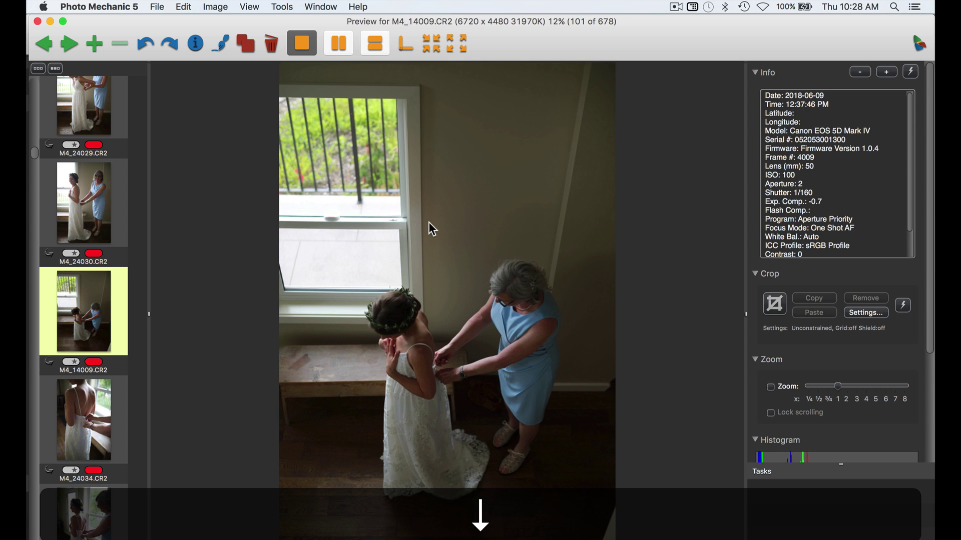
pyautogui.press('2')
pyautogui.press('Down')
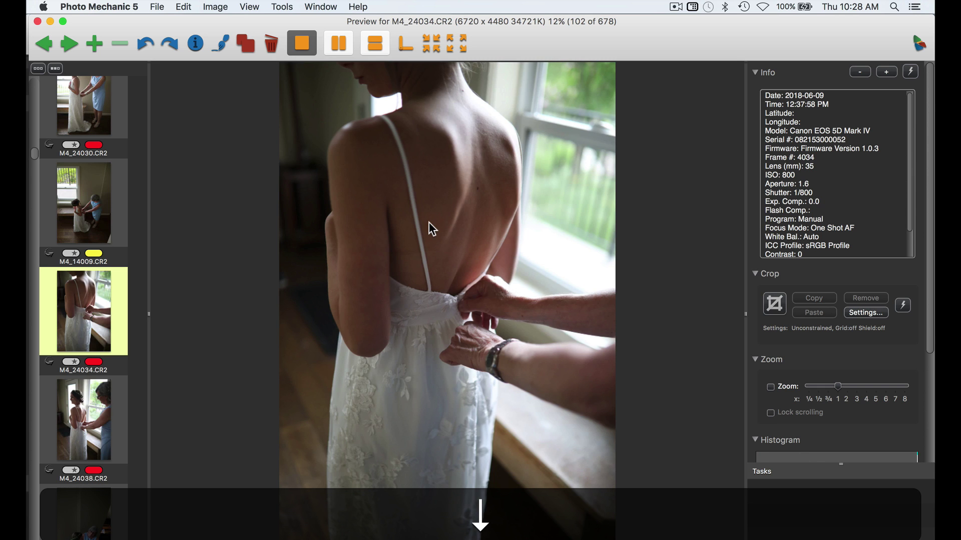
pyautogui.press('Down')
pyautogui.press('Down')
pyautogui.press('Down')
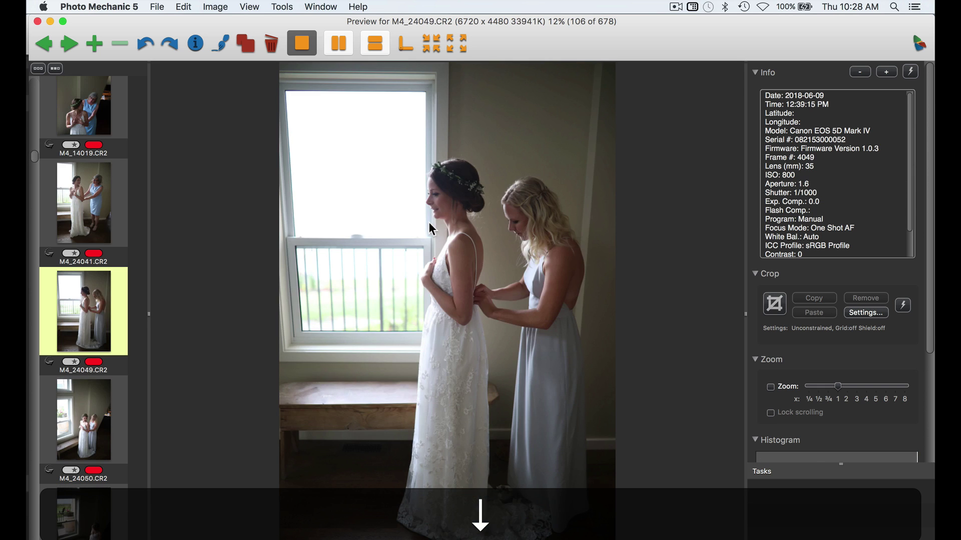
pyautogui.press('Up')
pyautogui.press('Down')
pyautogui.press('Down')
pyautogui.press('Down')
pyautogui.press('Down')
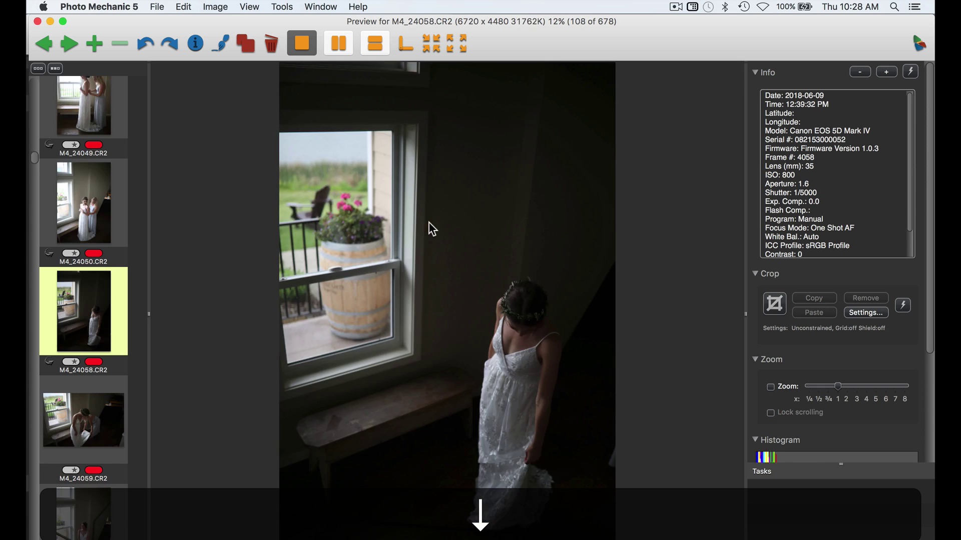
# Step: Tag M4_24070 and M4_24076 yellow as keepers, advancing to image 116
pyautogui.press('Down')
pyautogui.press('2')
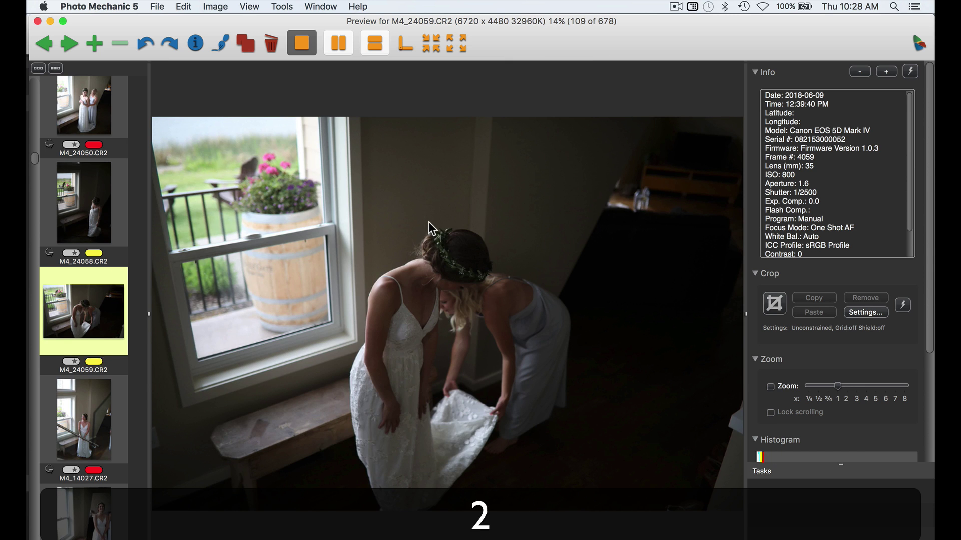
pyautogui.press('Down')
pyautogui.press('Down')
pyautogui.press('2')
pyautogui.press('Down')
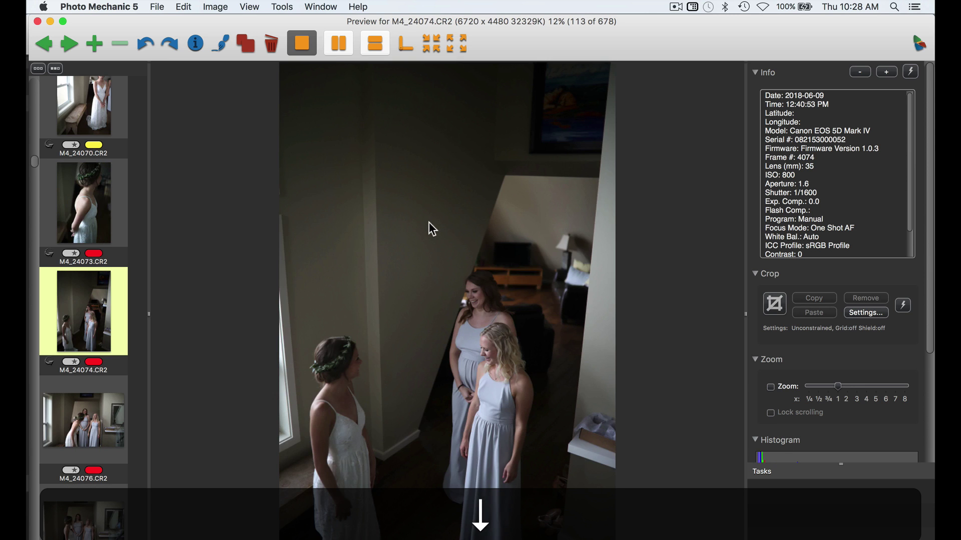
pyautogui.press('Up')
pyautogui.press('Down')
pyautogui.press('Down')
pyautogui.press('2')
# Step: Tag M4_24076 and M4_14047 yellow as keepers
pyautogui.press('Down')
pyautogui.press('Down')
pyautogui.press('Up')
pyautogui.press('2')
pyautogui.press('Down')
pyautogui.press('Down')
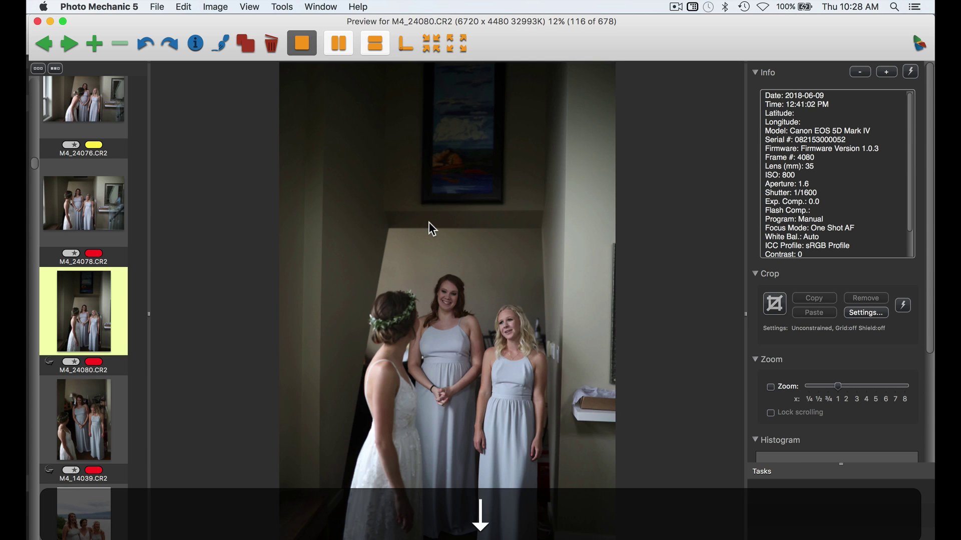
pyautogui.press('Down')
pyautogui.press('Up')
pyautogui.press('Down')
pyautogui.press('Down')
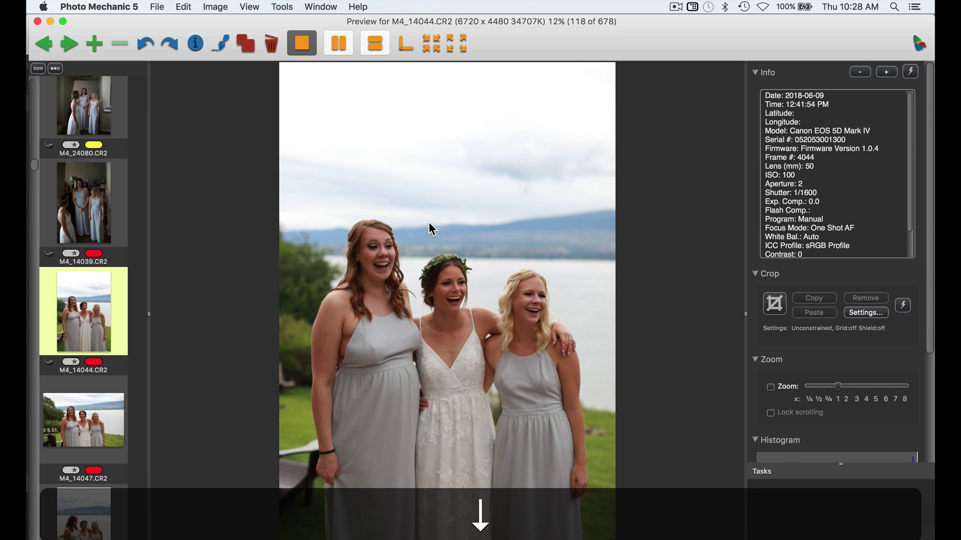
# Step: Give the bridesmaid keepers M4_24097, M4_24116, M4_14054 and M4_24141 yellow labels
pyautogui.press('Down')
pyautogui.press('Down')
pyautogui.press('Up')
pyautogui.press('2')
pyautogui.press('Down')
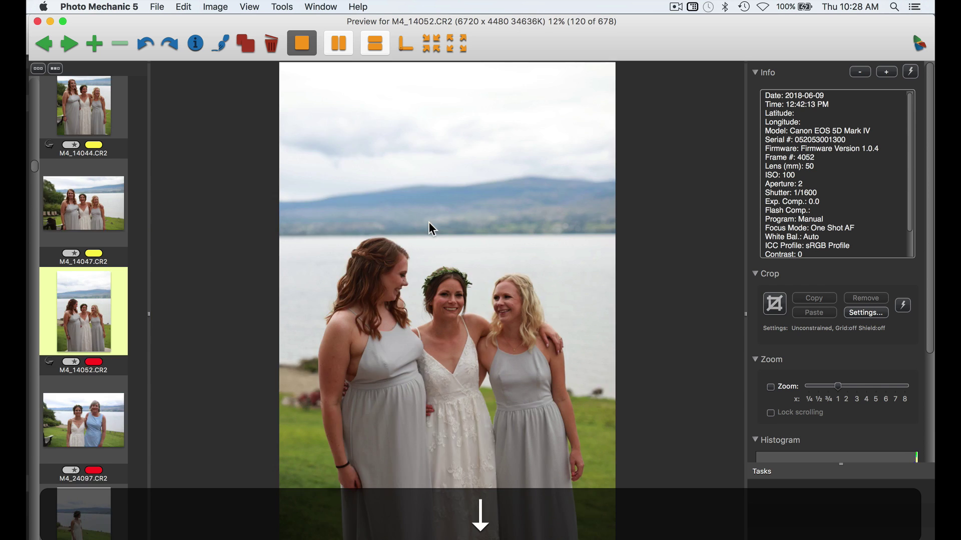
pyautogui.press('Down')
pyautogui.press('Down')
pyautogui.press('Up')
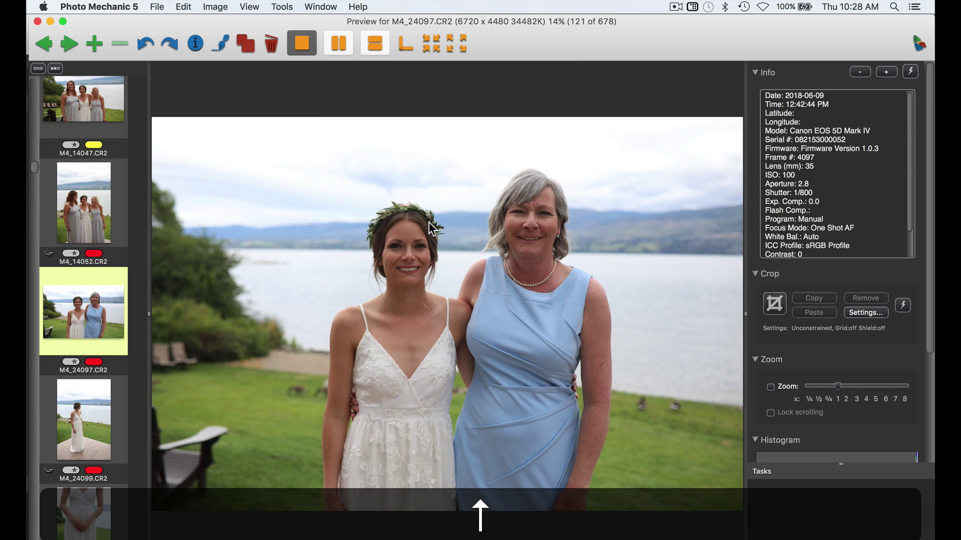
pyautogui.press('2')
pyautogui.press('Down')
pyautogui.press('Down')
pyautogui.press('Down')
pyautogui.press('Down')
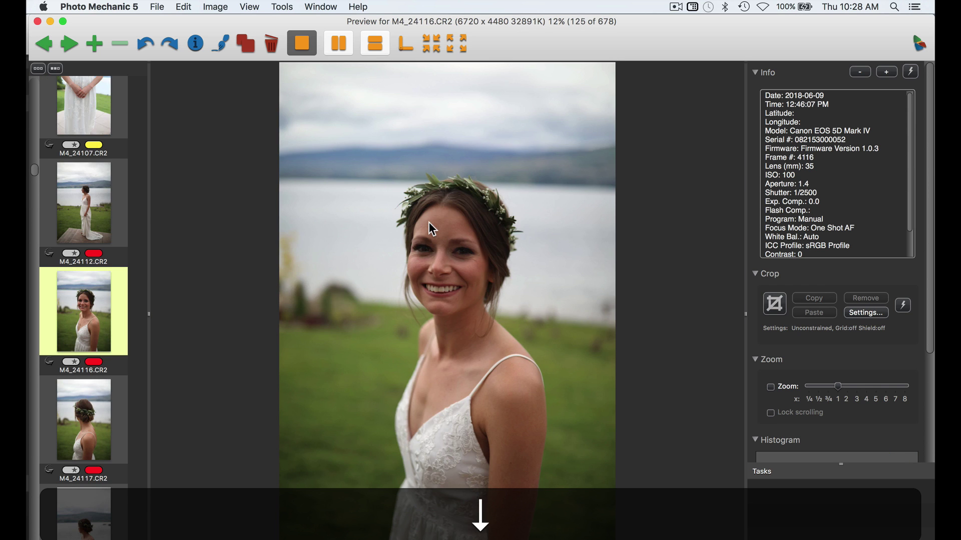
pyautogui.press('2')
pyautogui.press('Down')
pyautogui.press('Down')
pyautogui.press('2')
# Step: Tag the bridal portraits M4_24151, M4_24156 and the following keeper yellow
pyautogui.press('Down')
pyautogui.press('Down')
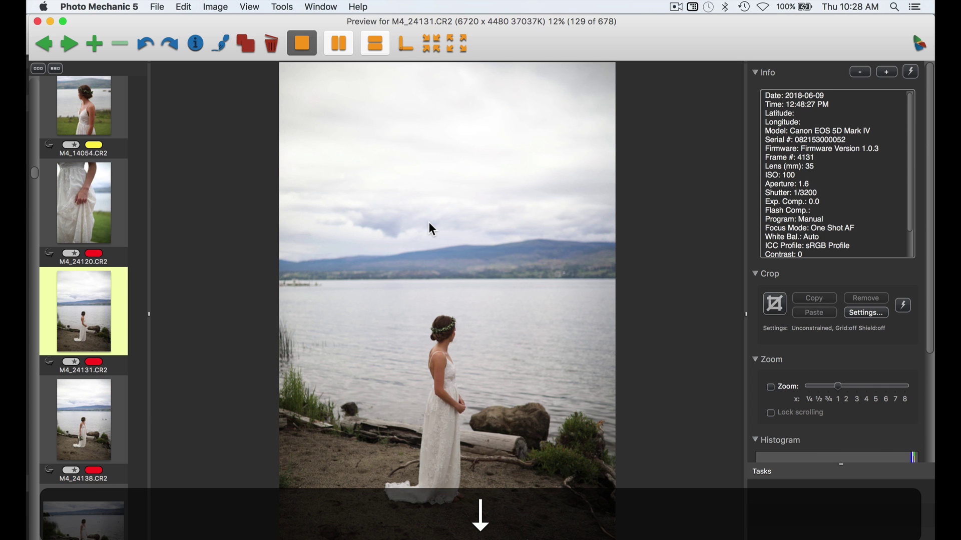
pyautogui.press('Down')
pyautogui.press('Down')
pyautogui.press('2')
pyautogui.press('Down')
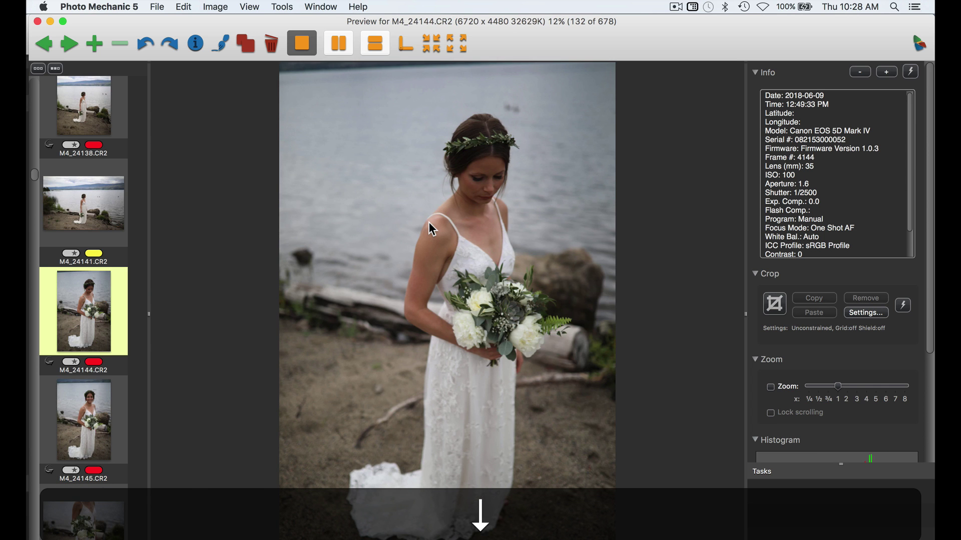
pyautogui.press('Down')
pyautogui.press('Down')
pyautogui.press('Up')
pyautogui.press('Down')
pyautogui.press('2')
pyautogui.press('Down')
pyautogui.press('Down')
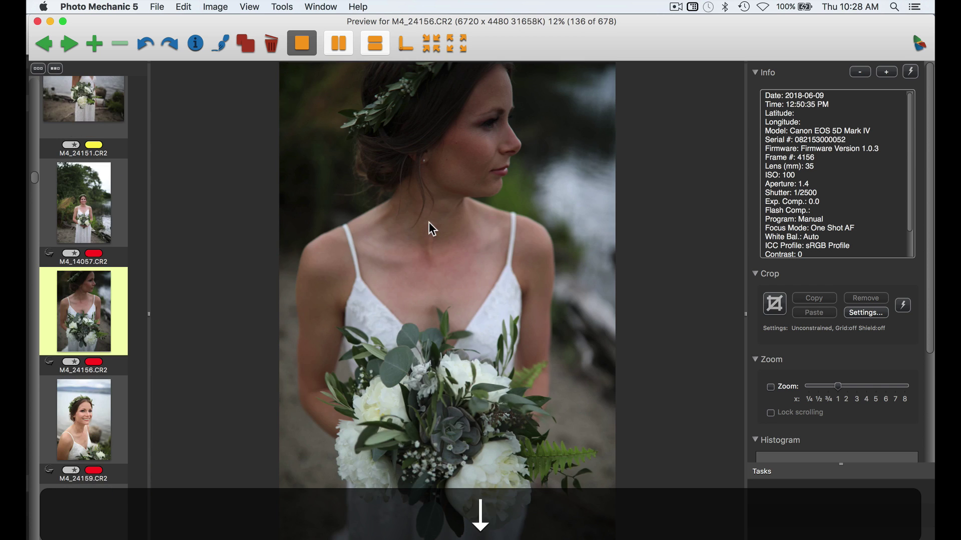
pyautogui.press('Up')
pyautogui.press('2')
# Step: Tag M4_14060 and M4_24192 yellow, continuing through to M4_24198 at image 147
pyautogui.press('Down')
pyautogui.press('Down')
pyautogui.press('Down')
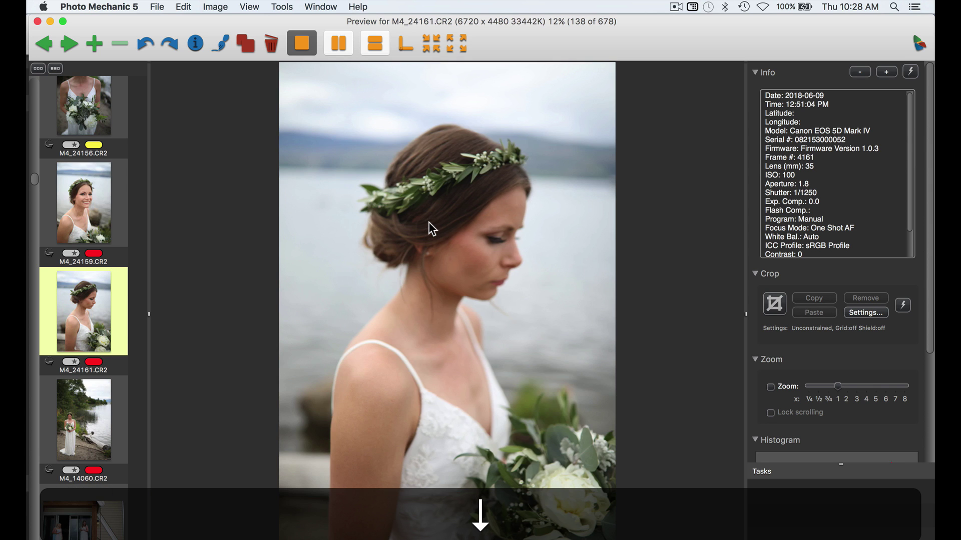
pyautogui.press('Up')
pyautogui.press('2')
pyautogui.press('Down')
pyautogui.press('Down')
pyautogui.press('2')
pyautogui.press('Down')
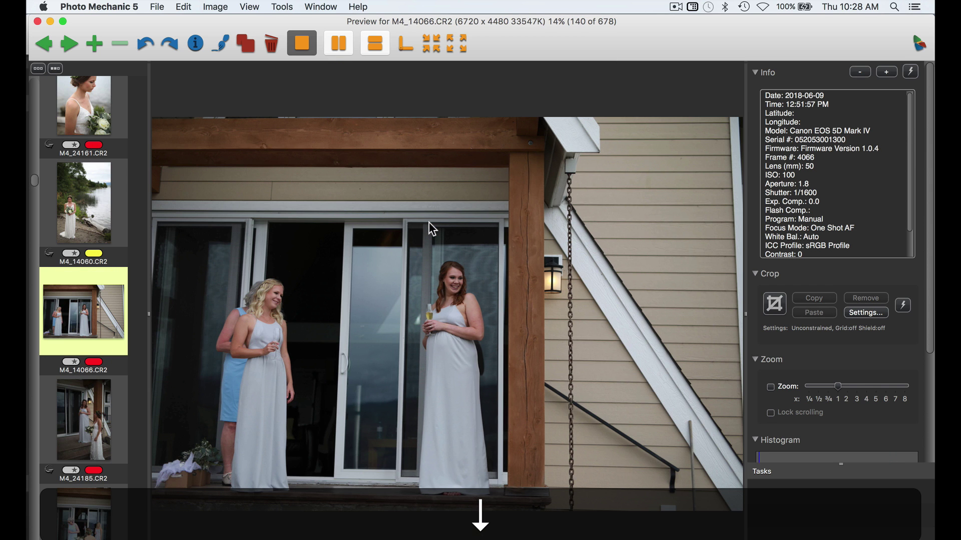
pyautogui.press('Down')
pyautogui.press('Down')
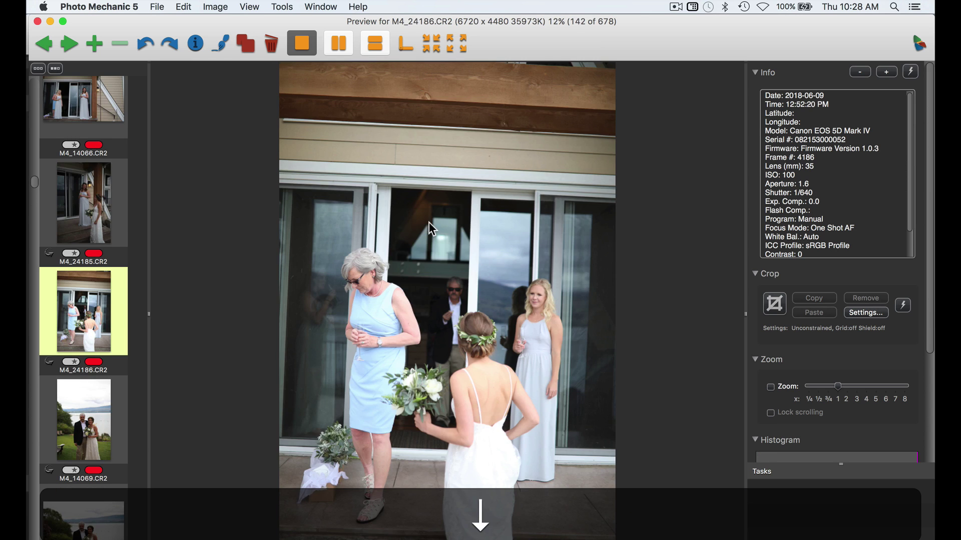
pyautogui.press('Down')
pyautogui.press('Down')
pyautogui.press('2')
pyautogui.press('Down')
pyautogui.press('2')
pyautogui.press('Down')
pyautogui.press('Down')
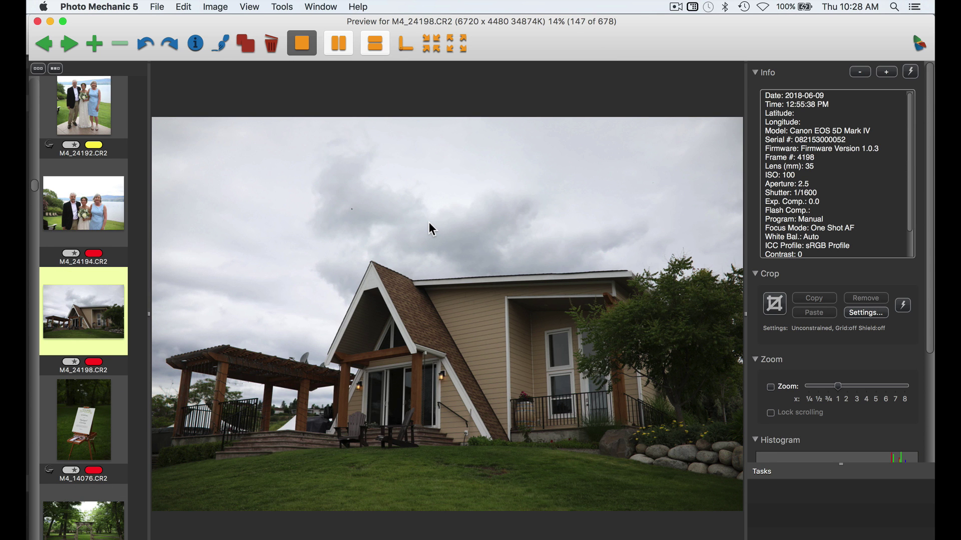
# Step: Tag M4_24198, M4_14076, M4_24208 and M4_24213 yellow as keepers
pyautogui.press('Down')
pyautogui.press('Up')
pyautogui.press('2')
pyautogui.press('Down')
pyautogui.press('2')
pyautogui.press('Down')
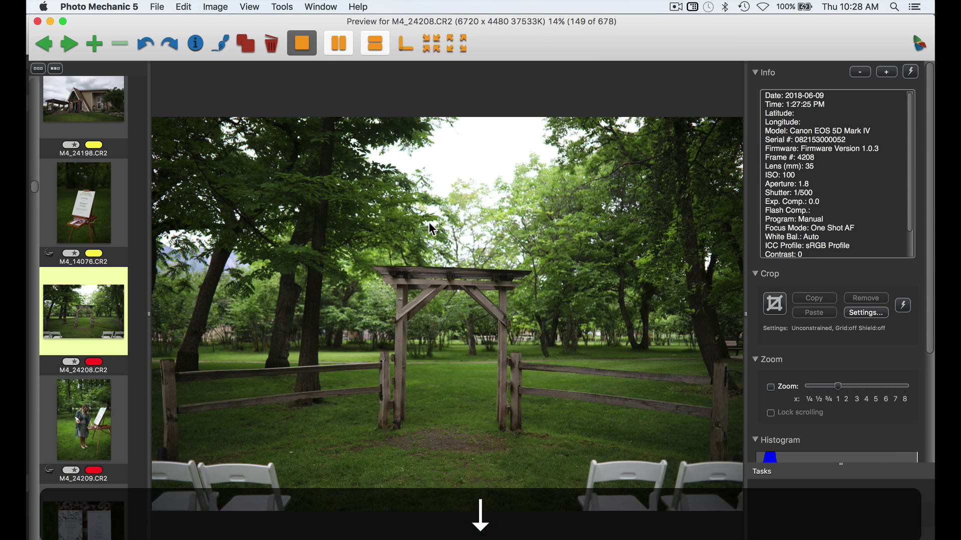
pyautogui.press('2')
pyautogui.press('Down')
pyautogui.press('Down')
pyautogui.press('Up')
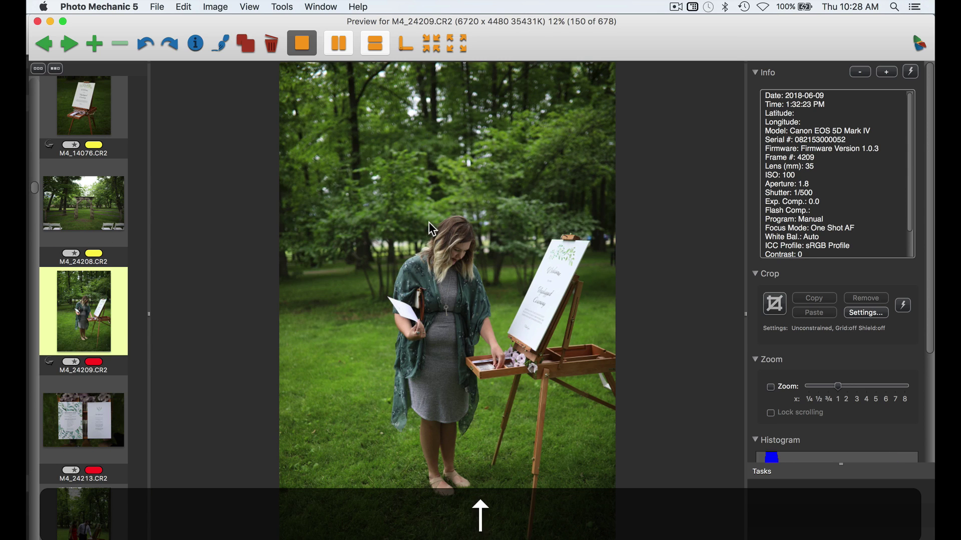
pyautogui.press('Down')
pyautogui.press('2')
# Step: Compare the frames from M4_14080 to M4_14090, tagging M4_14080 yellow
pyautogui.press('Down')
pyautogui.press('Down')
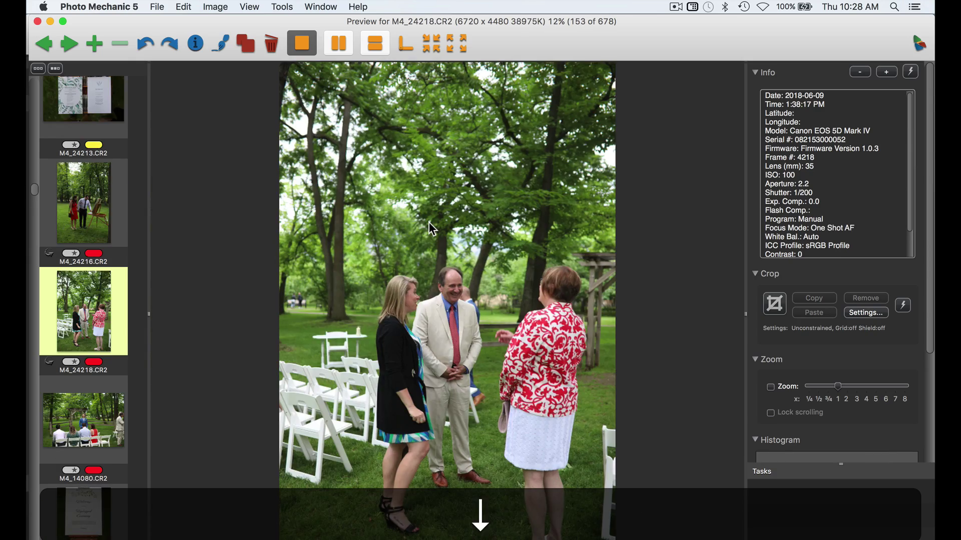
pyautogui.press('2')
pyautogui.press('Down')
pyautogui.press('Down')
pyautogui.press('Up')
pyautogui.press('2')
pyautogui.press('Down')
pyautogui.press('Down')
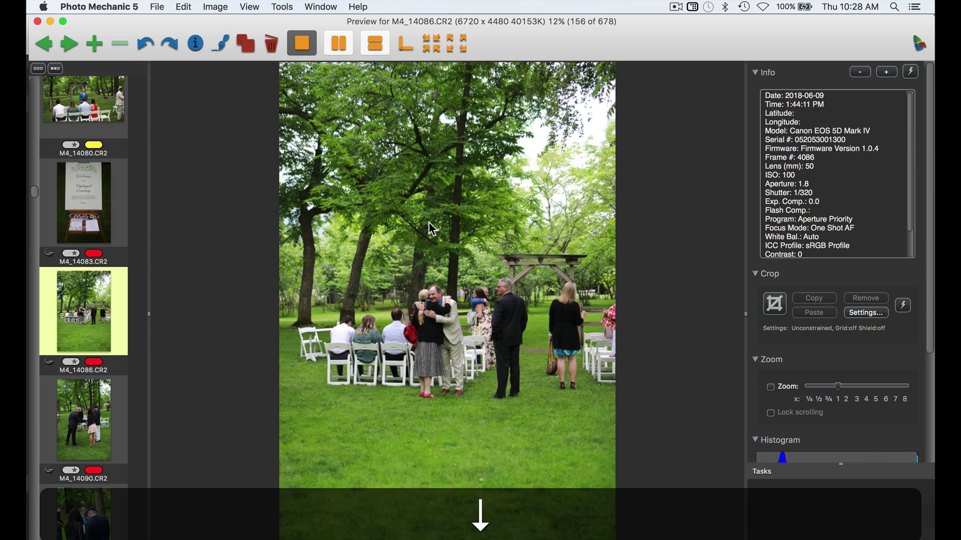
pyautogui.press('Down')
pyautogui.press('Up')
pyautogui.press('Up')
pyautogui.press('Down')
pyautogui.press('Down')
# Step: Tag the guest-arrival keepers M4_24223, M4_24232, M4_24235, M4_24237 and M4_24239 yellow
pyautogui.press('Down')
pyautogui.press('Up')
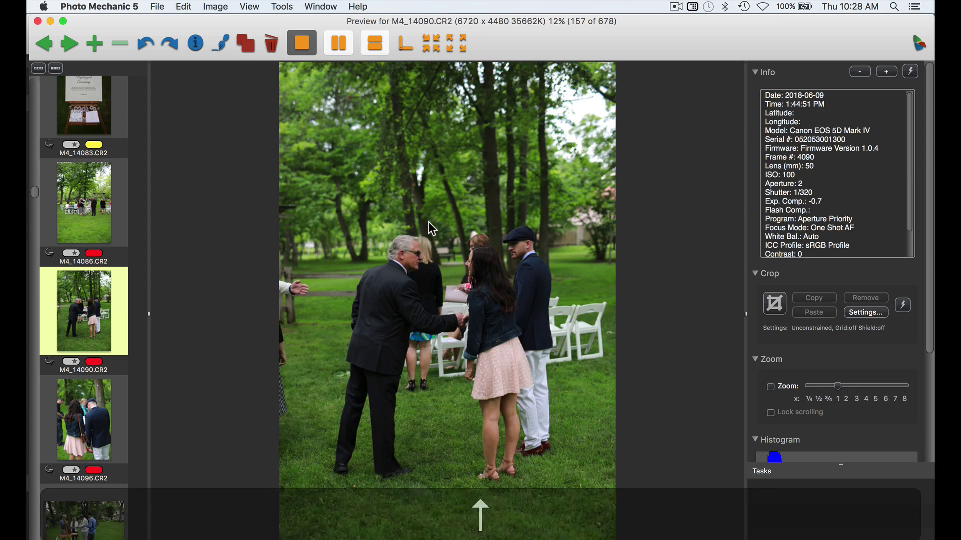
pyautogui.press('Down')
pyautogui.press('Down')
pyautogui.press('2')
pyautogui.press('Down')
pyautogui.press('Down')
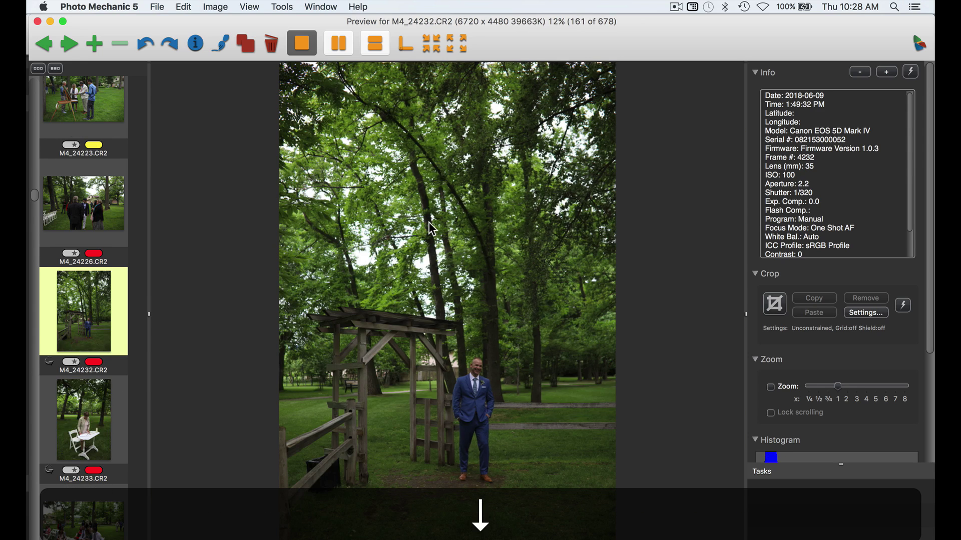
pyautogui.press('2')
pyautogui.press('Down')
pyautogui.press('Down')
pyautogui.press('2')
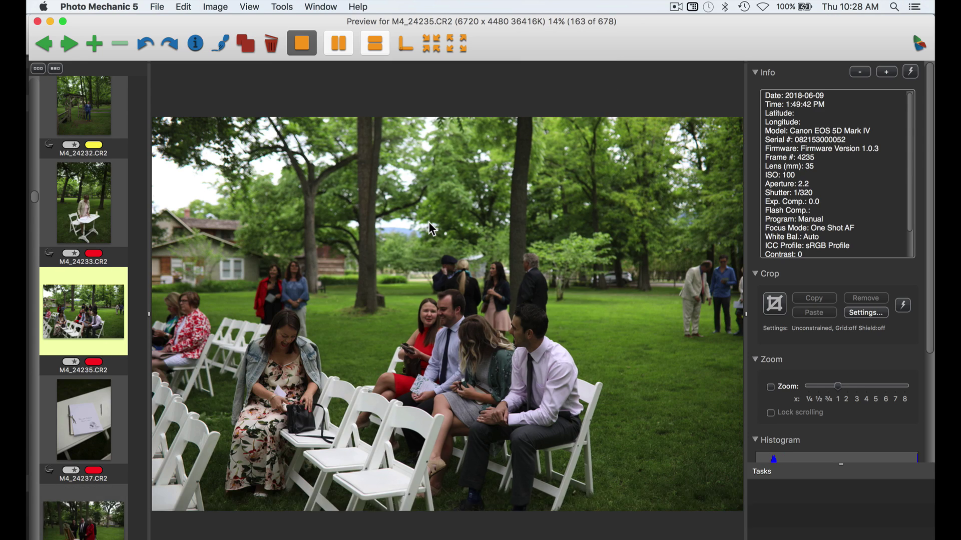
pyautogui.press('Down')
pyautogui.press('Down')
pyautogui.press('Up')
pyautogui.press('2')
pyautogui.press('Down')
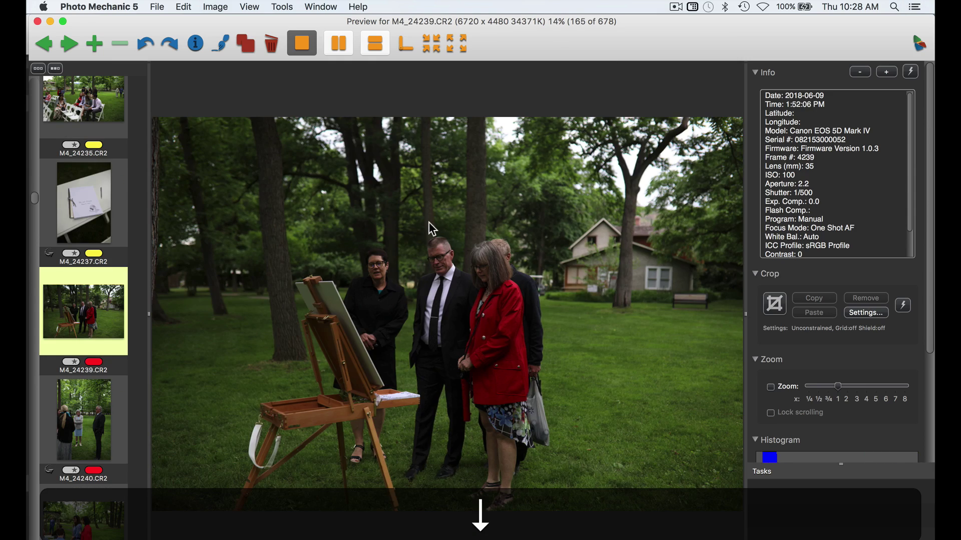
pyautogui.press('2')
# Step: Tag M4_24246 and M4_24248 yellow while stepping through the processional frames
pyautogui.press('Down')
pyautogui.press('Down')
pyautogui.press('Down')
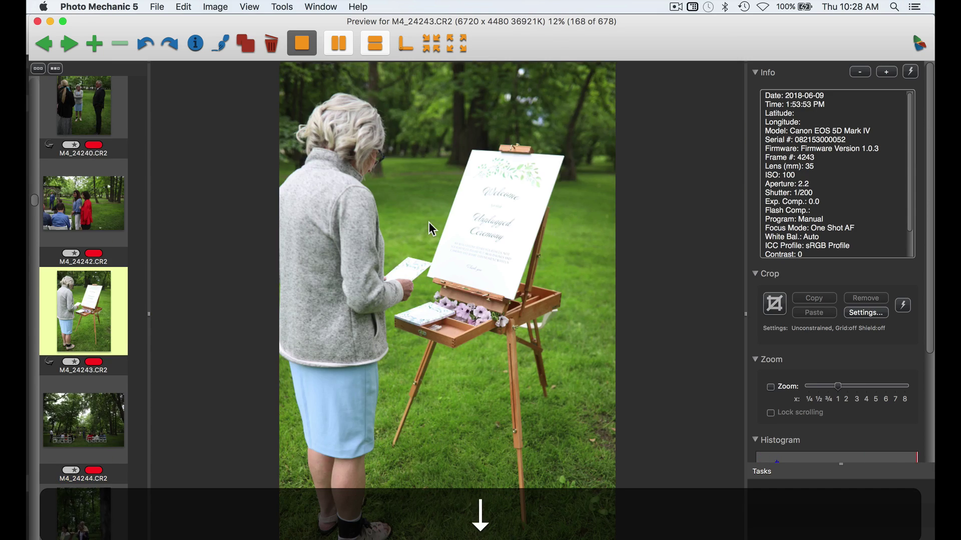
pyautogui.press('Down')
pyautogui.press('Down')
pyautogui.press('2')
pyautogui.press('Down')
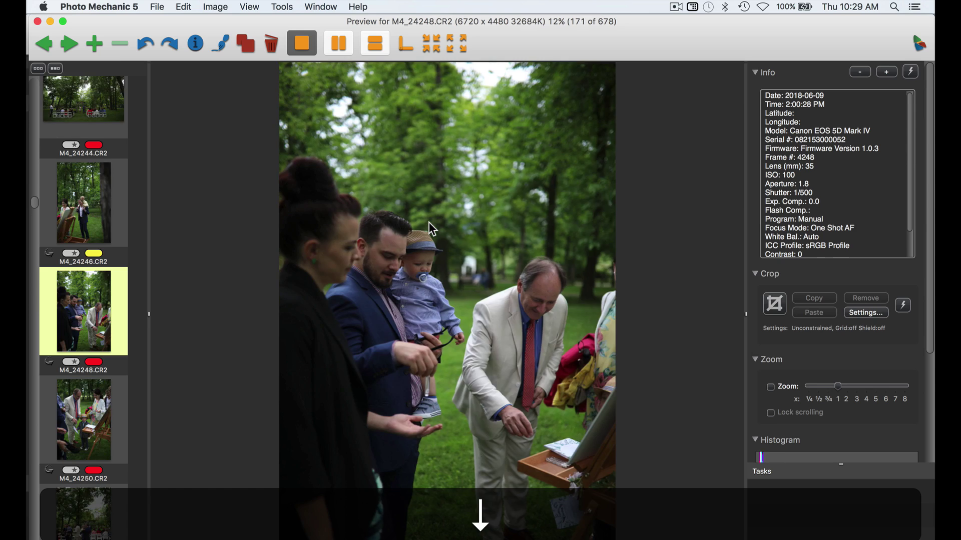
pyautogui.press('2')
pyautogui.press('Down')
pyautogui.press('Down')
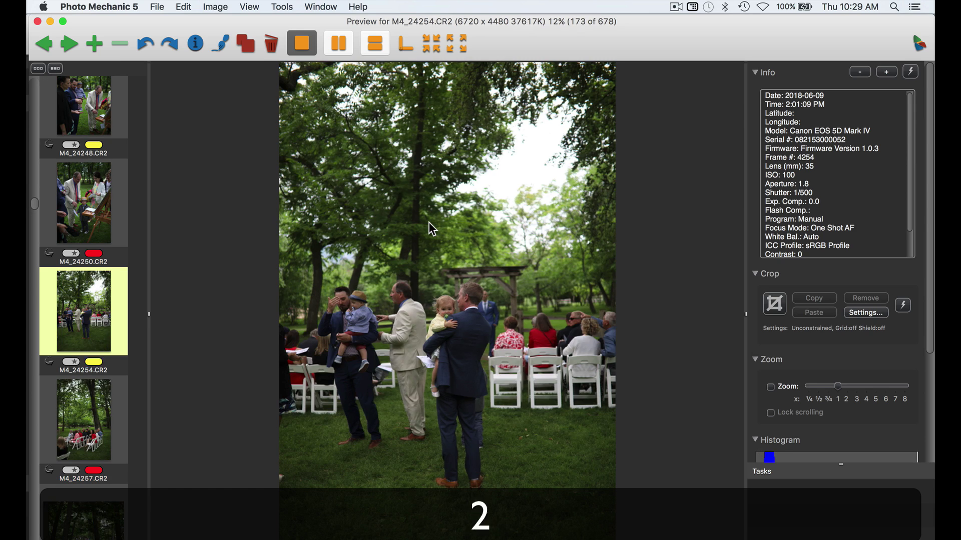
pyautogui.press('Down')
pyautogui.press('Down')
pyautogui.press('Down')
pyautogui.press('Down')
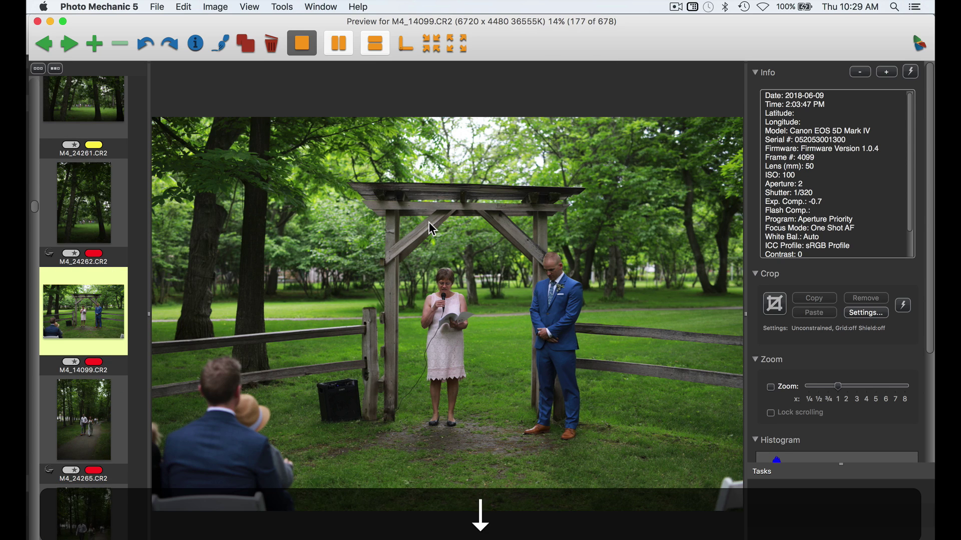
# Step: Tag M4_24267, M4_24269 and M4_24272 yellow, advancing to image 183
pyautogui.press('Down')
pyautogui.press('Down')
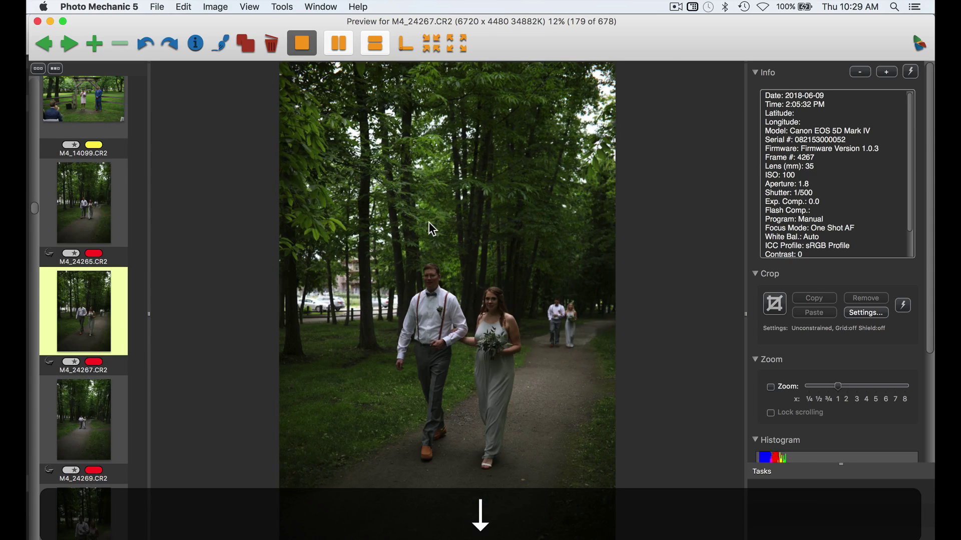
pyautogui.press('3')
pyautogui.press('Down')
pyautogui.press('2')
pyautogui.press('Down')
pyautogui.press('2')
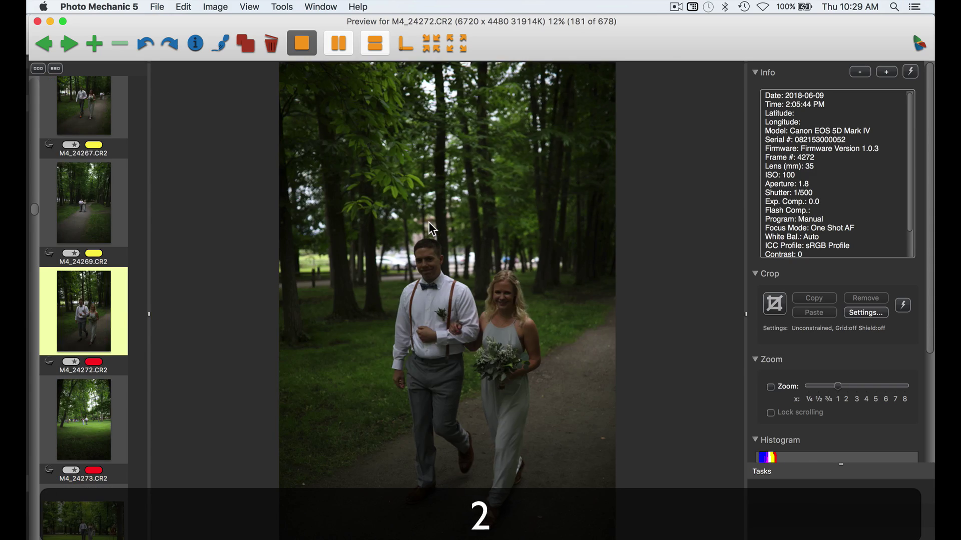
pyautogui.press('Down')
pyautogui.press('Down')
# Step: Return to M4_24273, then tag M4_14111, M4_24275 and M4_24288 yellow
pyautogui.press('Up')
pyautogui.press('Down')
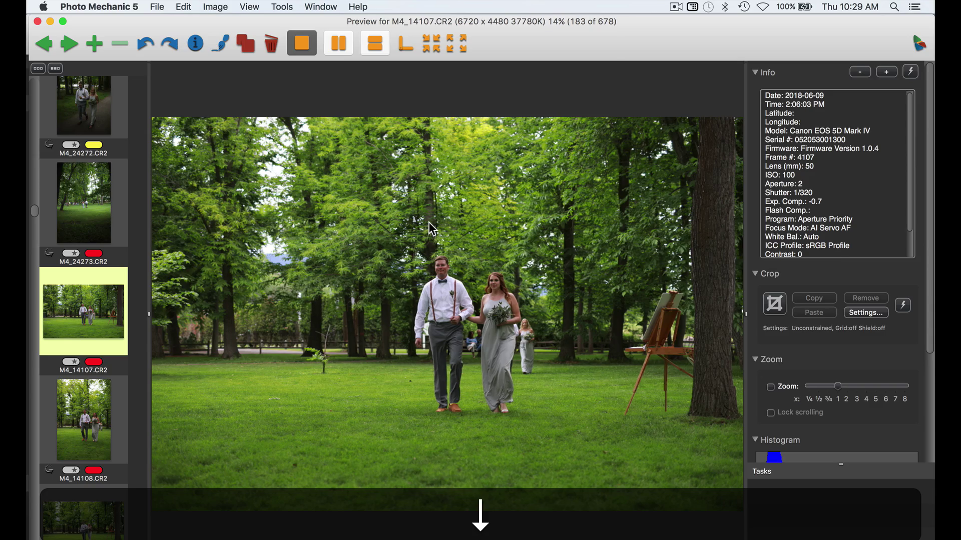
pyautogui.press('Up')
pyautogui.press('Down')
pyautogui.press('Down')
pyautogui.press('Down')
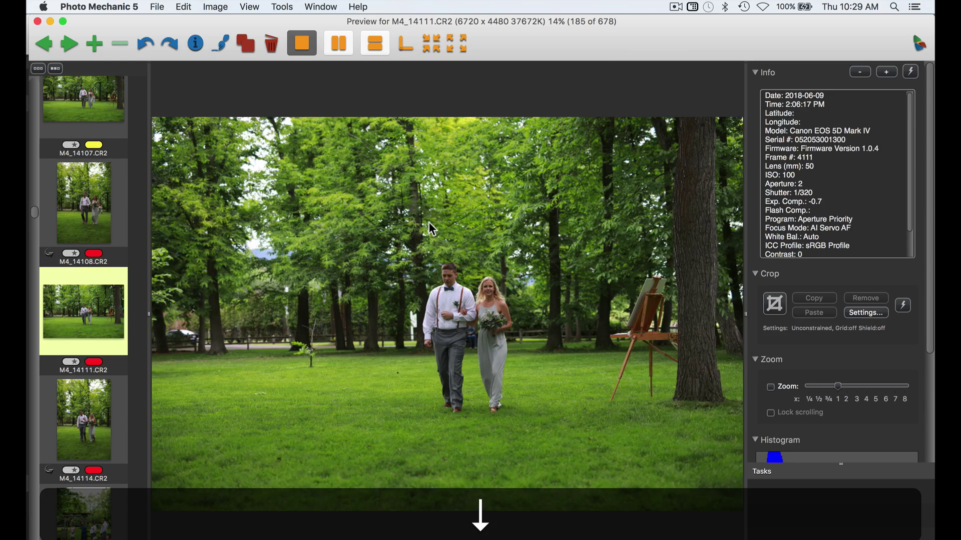
pyautogui.press('2')
pyautogui.press('Down')
pyautogui.press('Down')
pyautogui.press('Down')
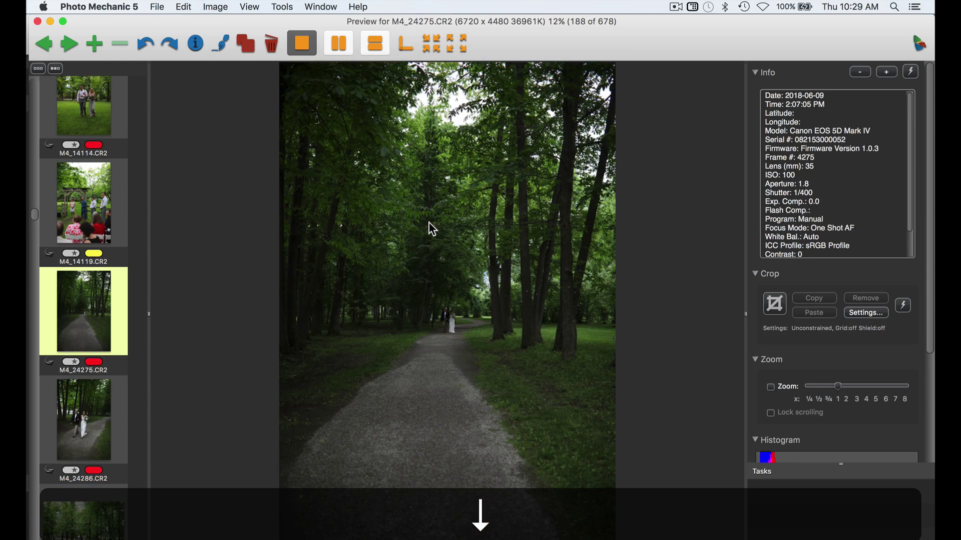
pyautogui.press('2')
pyautogui.press('Down')
pyautogui.press('Down')
pyautogui.press('2')
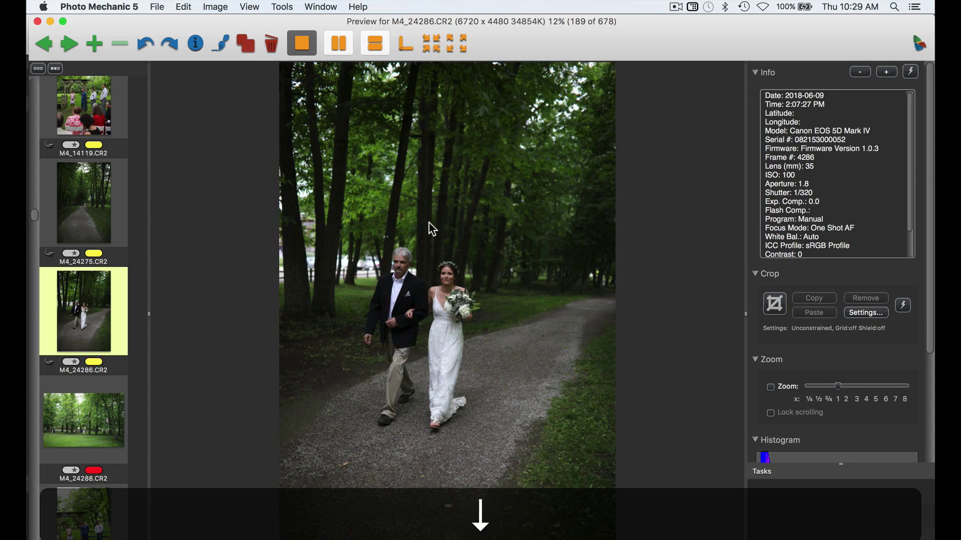
# Step: Tag the ceremony keepers M4_14128, M4_14130 and M4_24298 yellow
pyautogui.press('Down')
pyautogui.press('Down')
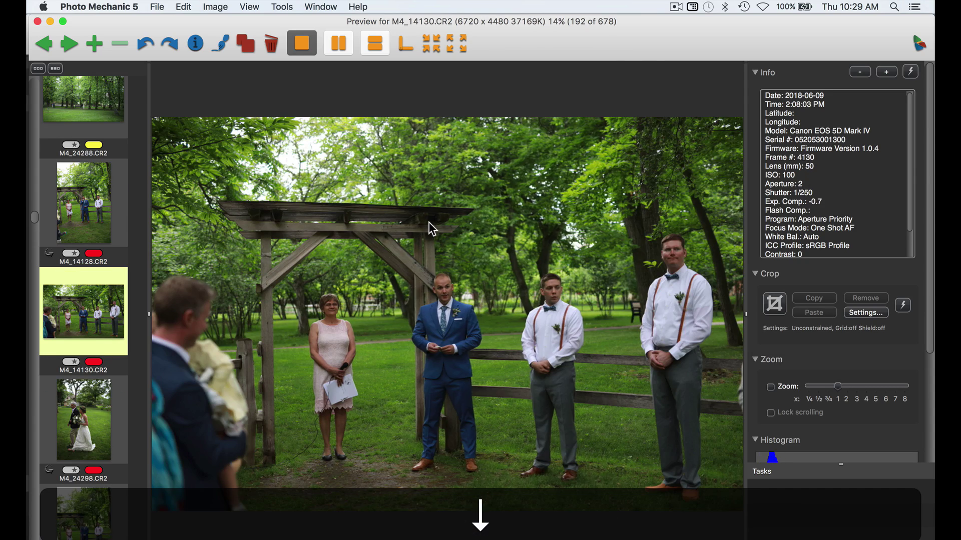
pyautogui.press('Up')
pyautogui.press('2')
pyautogui.press('Down')
pyautogui.press('2')
pyautogui.press('Down')
pyautogui.press('2')
# Step: Tag M4_24299, M4_14133 and M4_24301 yellow, ending on the handoff photo
pyautogui.press('Down')
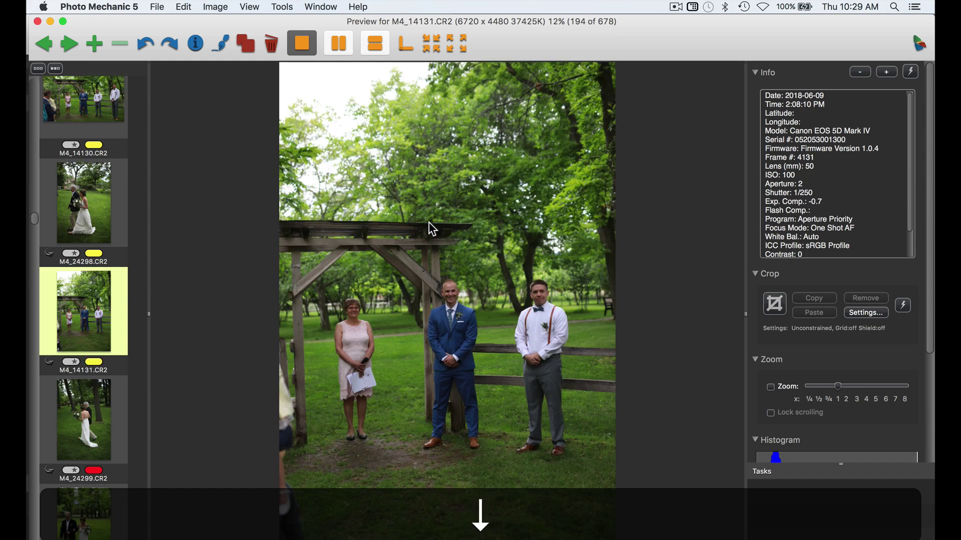
pyautogui.press('Down')
pyautogui.press('2')
pyautogui.press('Down')
pyautogui.press('2')
pyautogui.press('Down')
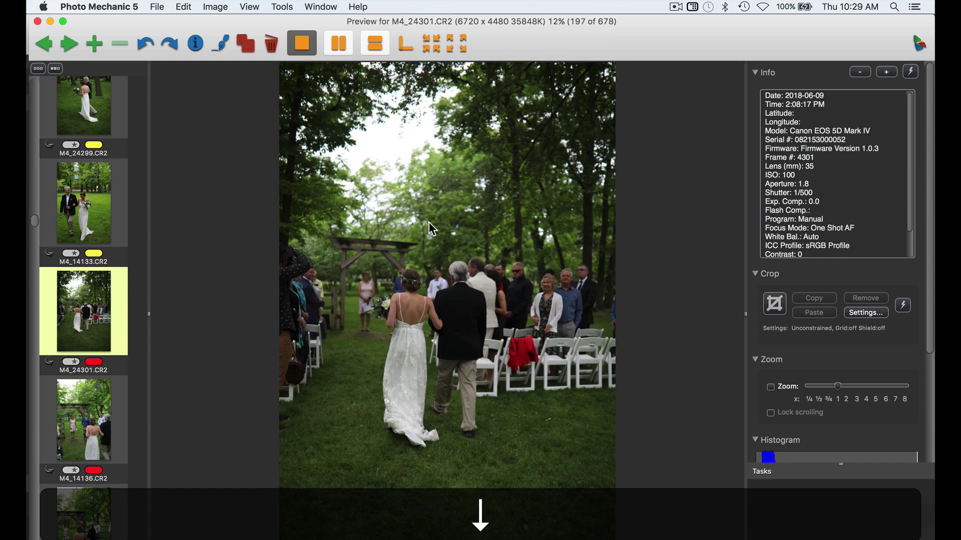
pyautogui.press('2')
pyautogui.press('Down')
pyautogui.press('Down')
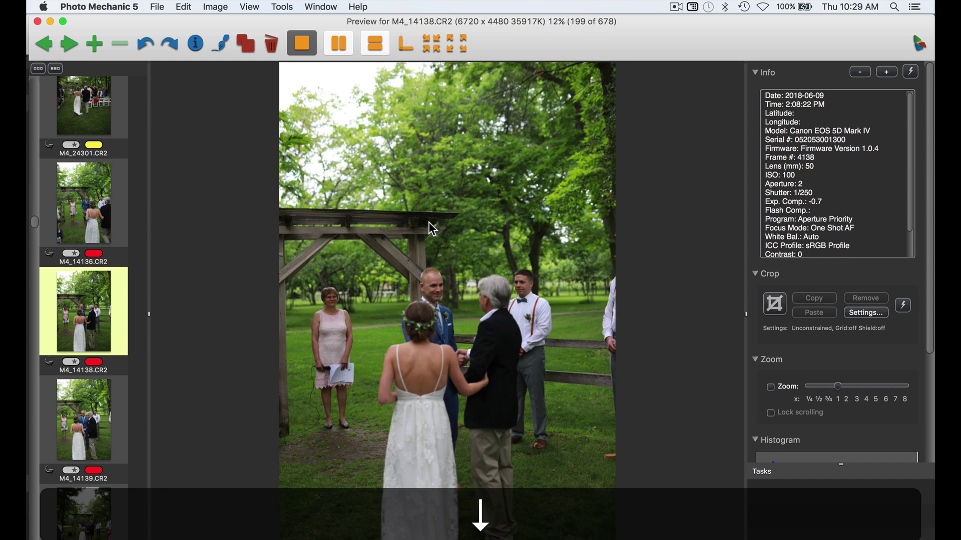
pyautogui.press('Down')
pyautogui.press('Up')
# Step: Check focus on the groom's face in frame 199 at 100% zoom, then return to full view
pyautogui.press('z')
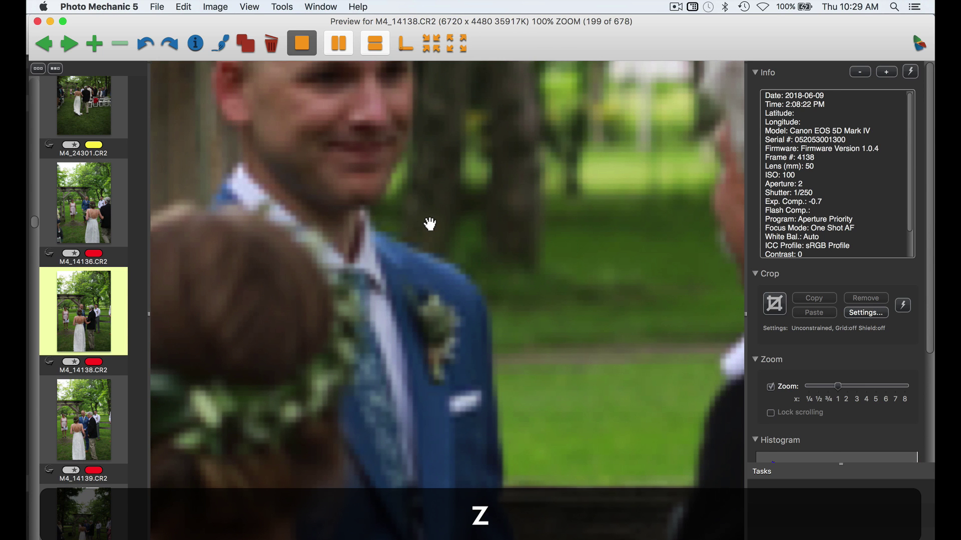
pyautogui.moveTo(430, 224); pyautogui.dragTo(445, 415)
pyautogui.press('z')
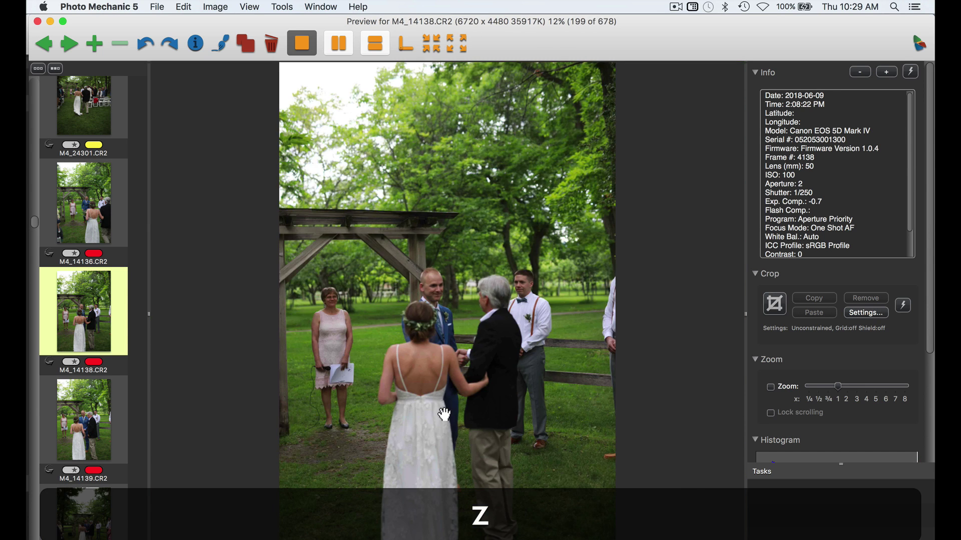
# Step: Tag vow-exchange keepers M4_14138, M4_14139, M4_24305 and M4_24313 yellow, skipping rejects
pyautogui.press('Down')
pyautogui.press('2')
pyautogui.press('Down')
pyautogui.press('2')
pyautogui.press('Down')
pyautogui.press('2')
pyautogui.press('Down')
pyautogui.press('Down')
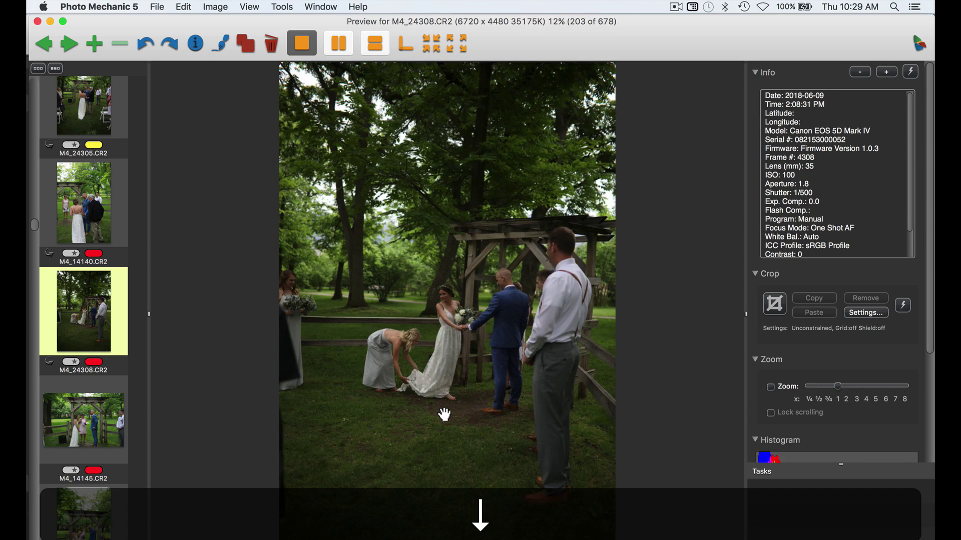
pyautogui.press('Down')
pyautogui.press('Down')
pyautogui.press('Down')
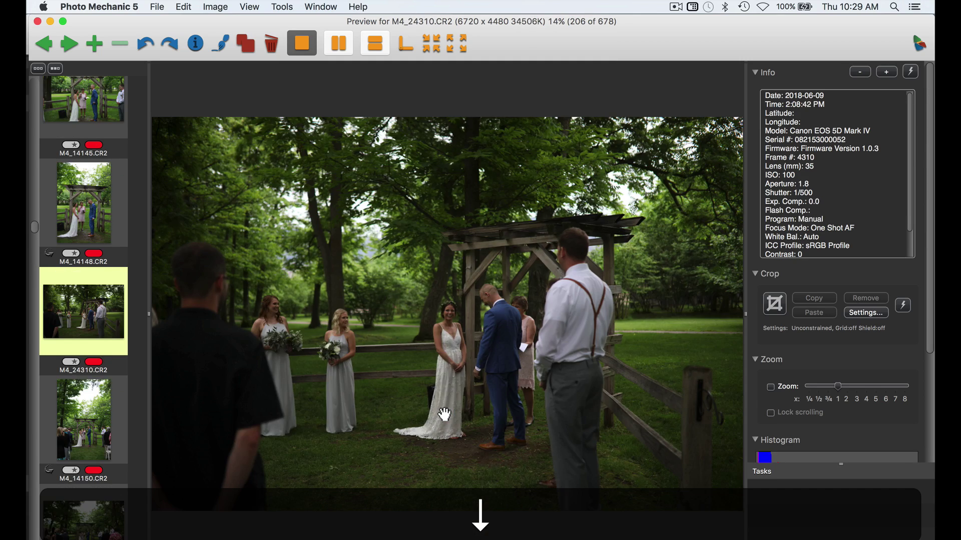
pyautogui.press('Down')
pyautogui.press('Down')
pyautogui.press('2')
pyautogui.press('Down')
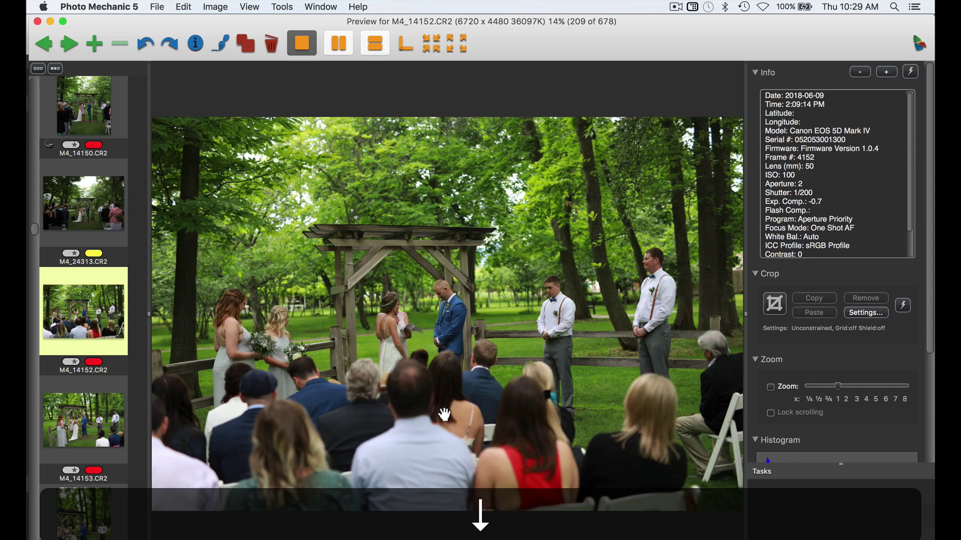
pyautogui.press('Down')
pyautogui.press('2')
pyautogui.press('Down')
pyautogui.press('Down')
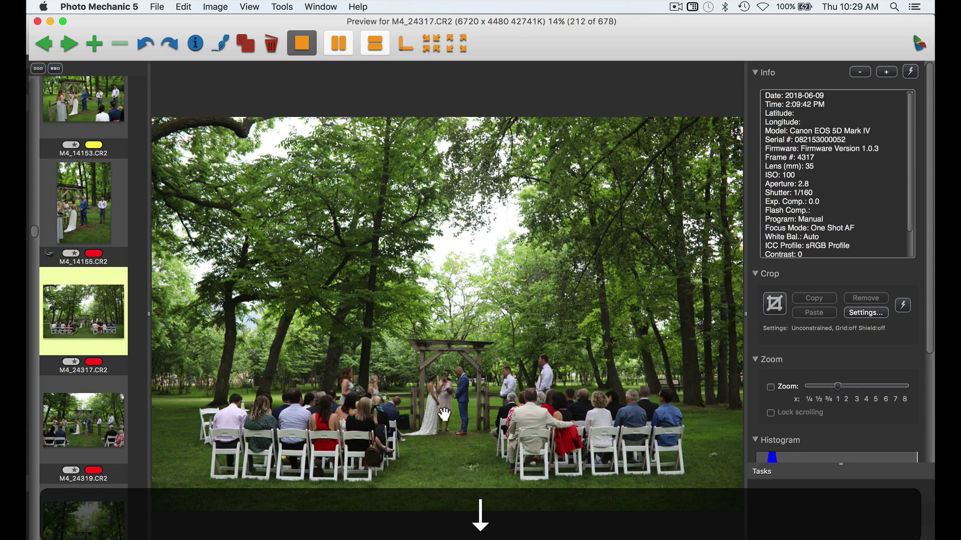
pyautogui.press('Down')
pyautogui.press('Down')
pyautogui.press('Down')
pyautogui.press('Down')
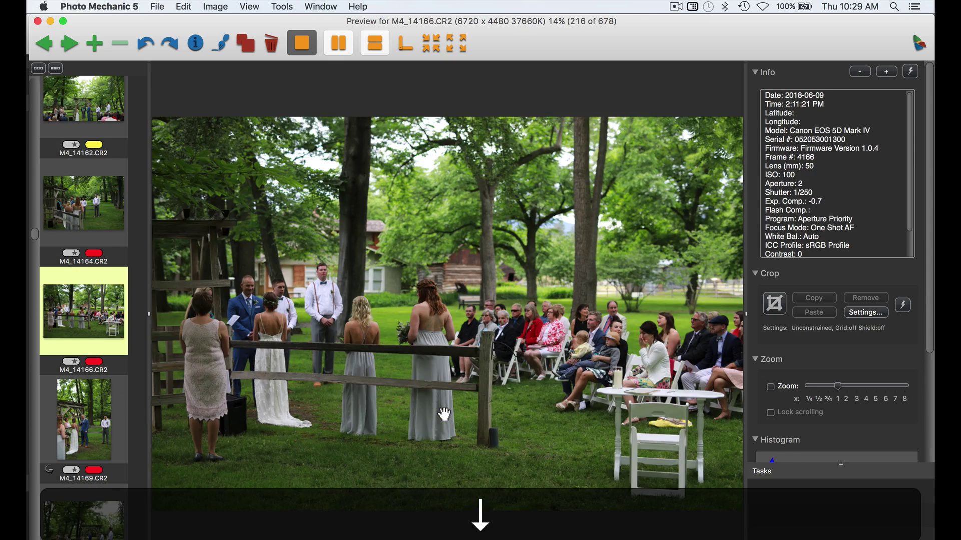
# Step: Tag keepers M4_14172, M4_24330, M4_24336, M4_14185 and M4_24344 yellow through frame 232
pyautogui.press('Down')
pyautogui.press('Down')
pyautogui.press('Down')
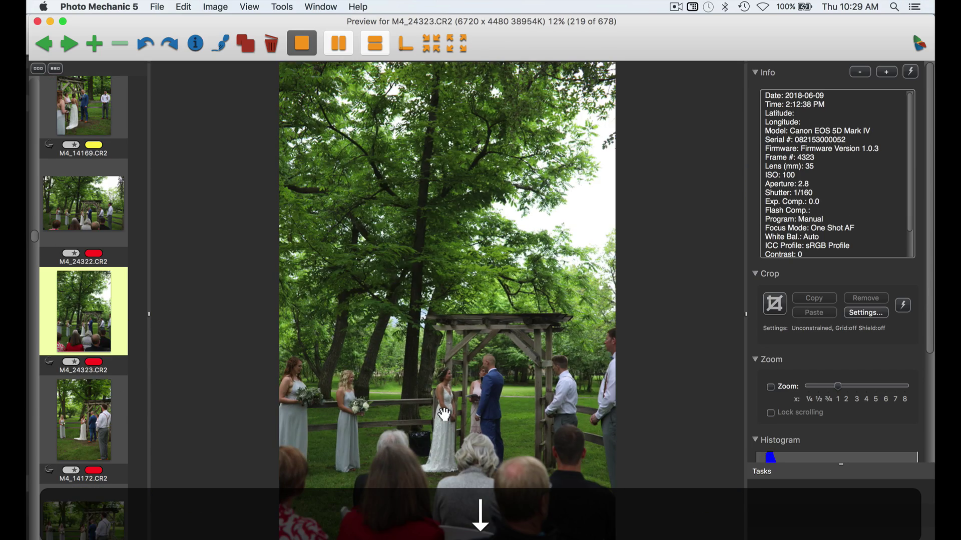
pyautogui.press('Down')
pyautogui.press('2')
pyautogui.press('Down')
pyautogui.press('Down')
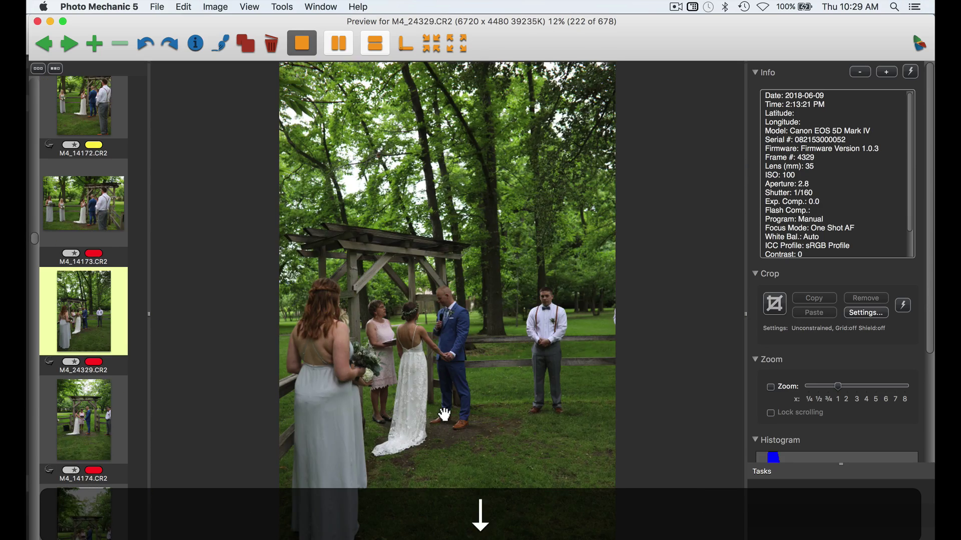
pyautogui.press('Down')
pyautogui.press('Down')
pyautogui.press('Down')
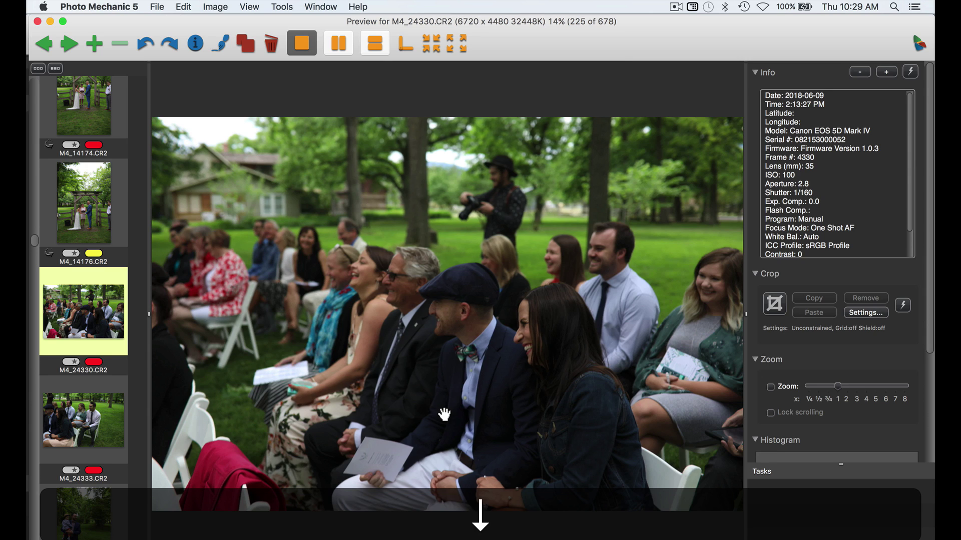
pyautogui.press('2')
pyautogui.press('Down')
pyautogui.press('Down')
pyautogui.press('2')
pyautogui.press('Down')
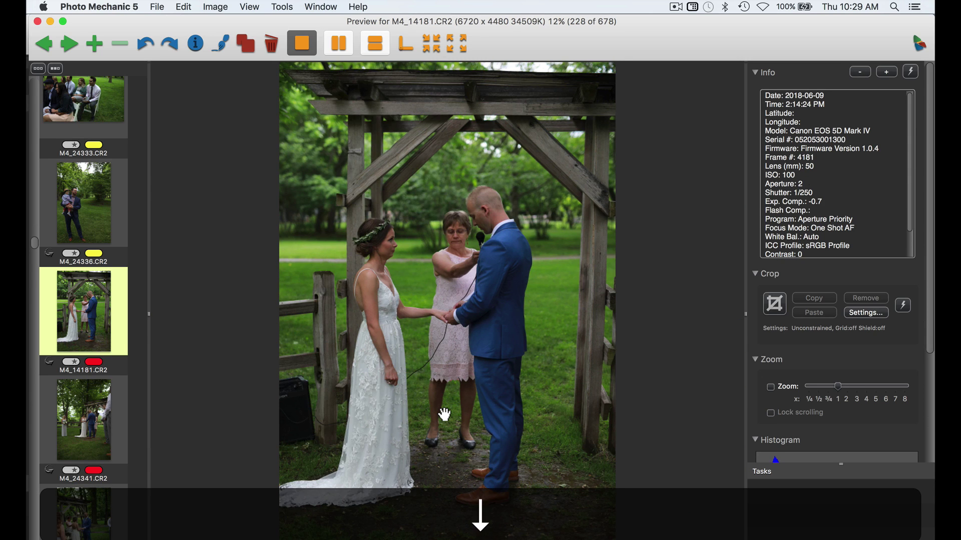
pyautogui.press('Down')
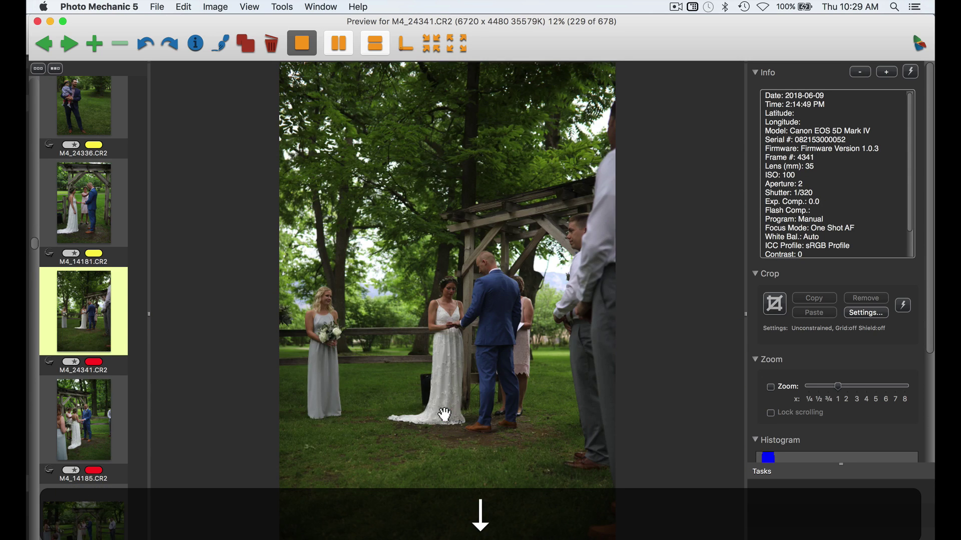
pyautogui.press('Down')
pyautogui.press('Down')
pyautogui.press('Up')
pyautogui.press('2')
pyautogui.press('Down')
pyautogui.press('Down')
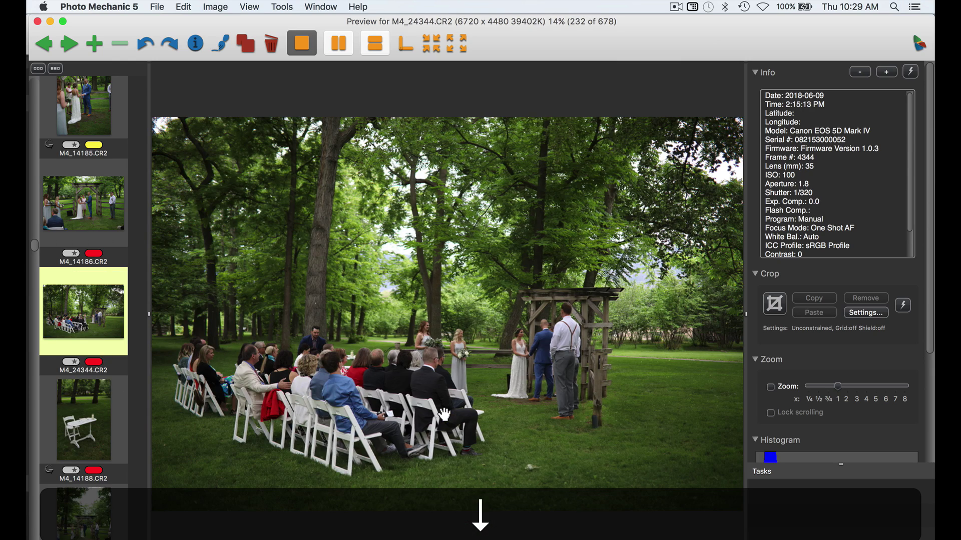
pyautogui.press('2')
pyautogui.press('Down')
# Step: Tag signing-table keepers M4_14188, M4_24345, M4_14190, M4_14199, M4_24350, M4_14210 and M4_24354 yellow
pyautogui.press('2')
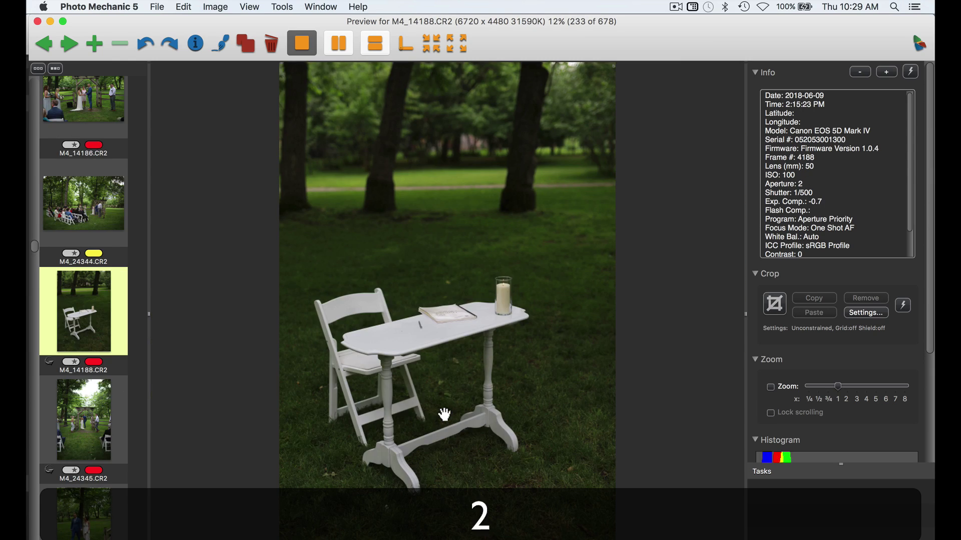
pyautogui.press('Down')
pyautogui.press('2')
pyautogui.press('Down')
pyautogui.press('Up')
pyautogui.press('Down')
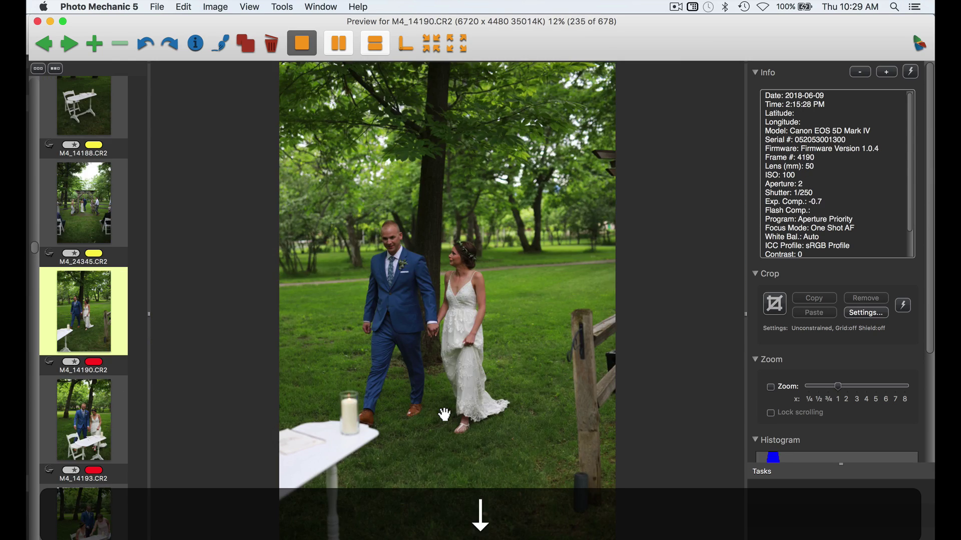
pyautogui.press('2')
pyautogui.press('Down')
pyautogui.press('Down')
pyautogui.press('2')
pyautogui.press('Down')
pyautogui.press('Down')
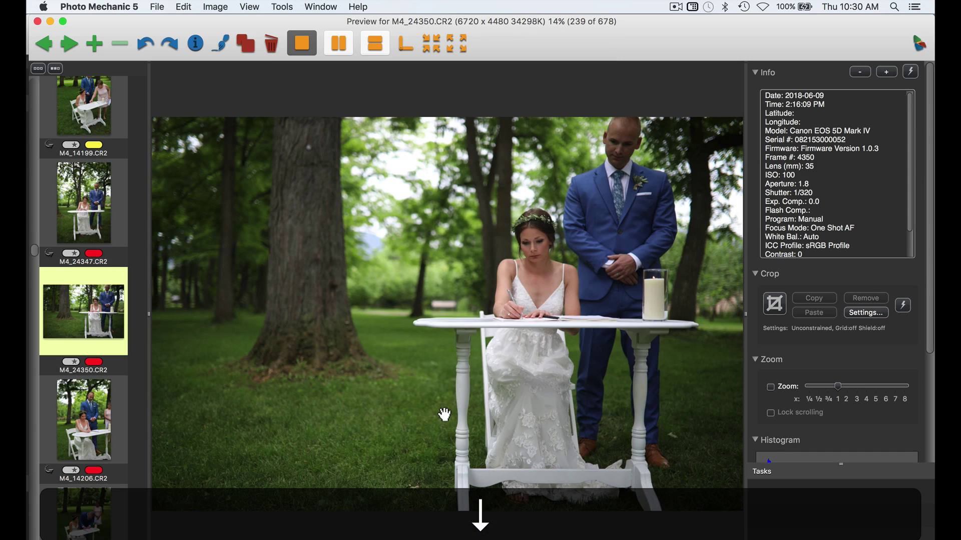
pyautogui.press('2')
pyautogui.press('Down')
pyautogui.press('Down')
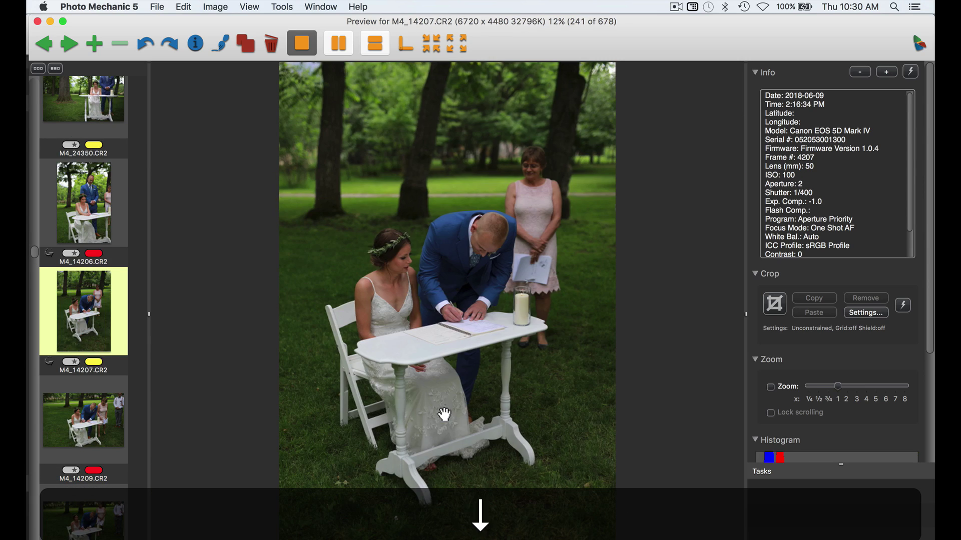
pyautogui.press('Down')
pyautogui.press('Down')
pyautogui.press('2')
pyautogui.press('Down')
pyautogui.press('2')
# Step: Tag M4_14217 and M4_24356 yellow and clear the mistaken yellow label on M4_24355
pyautogui.press('Down')
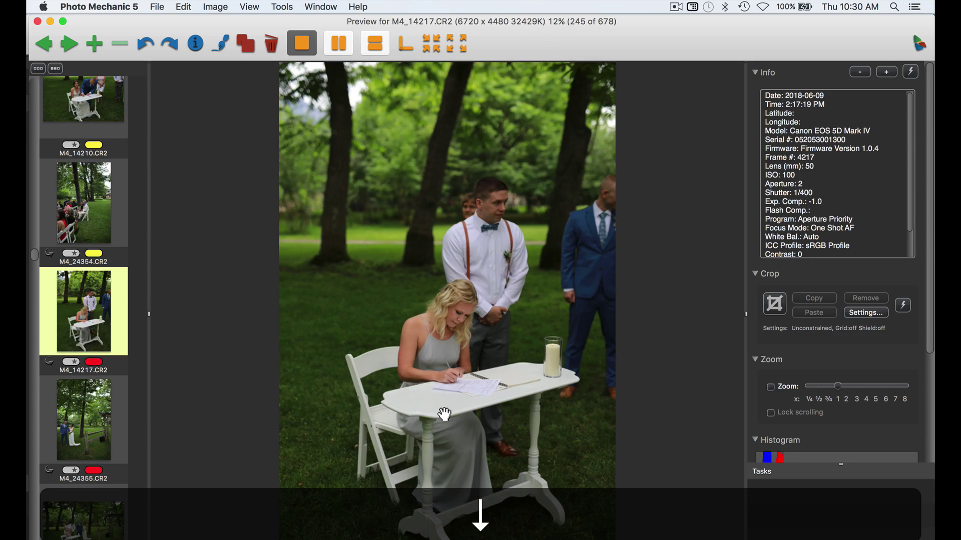
pyautogui.press('Down')
pyautogui.press('Down')
pyautogui.press('Up')
pyautogui.press('Up')
pyautogui.press('2')
pyautogui.press('Down')
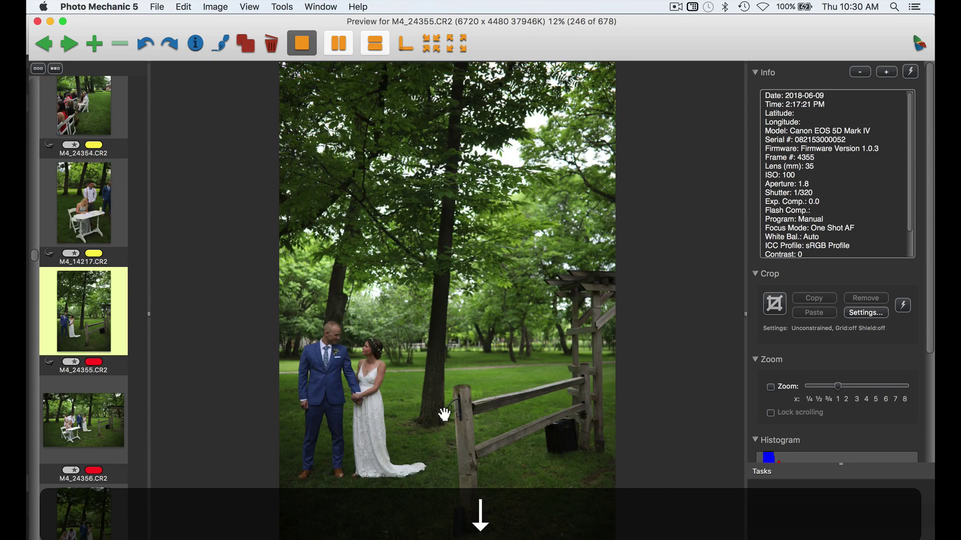
pyautogui.press('Down')
pyautogui.press('Up')
pyautogui.press('0')
pyautogui.press('Down')
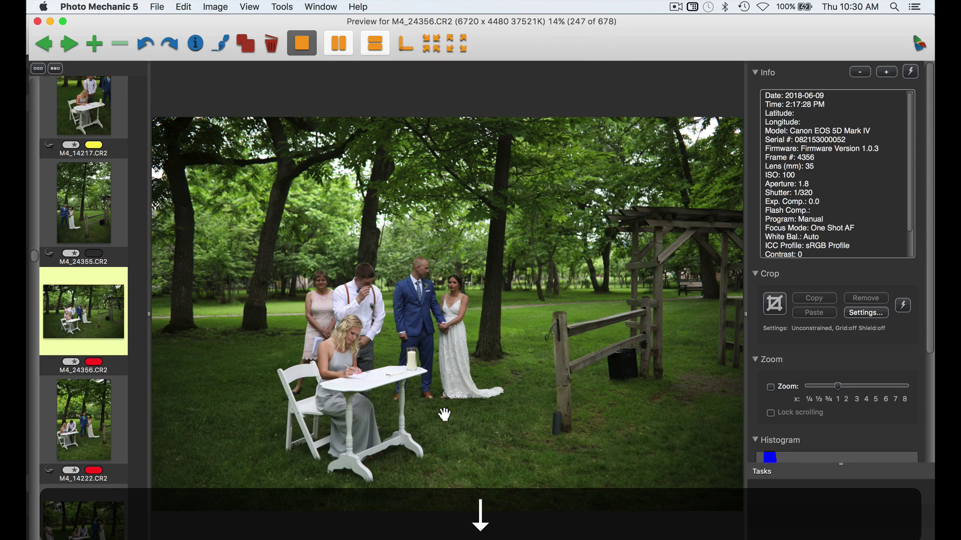
pyautogui.press('2')
# Step: Tag closing-ceremony keepers M4_14223, M4_24360, M4_24365, M4_24369 and M4_24371 yellow
pyautogui.press('Down')
pyautogui.press('Down')
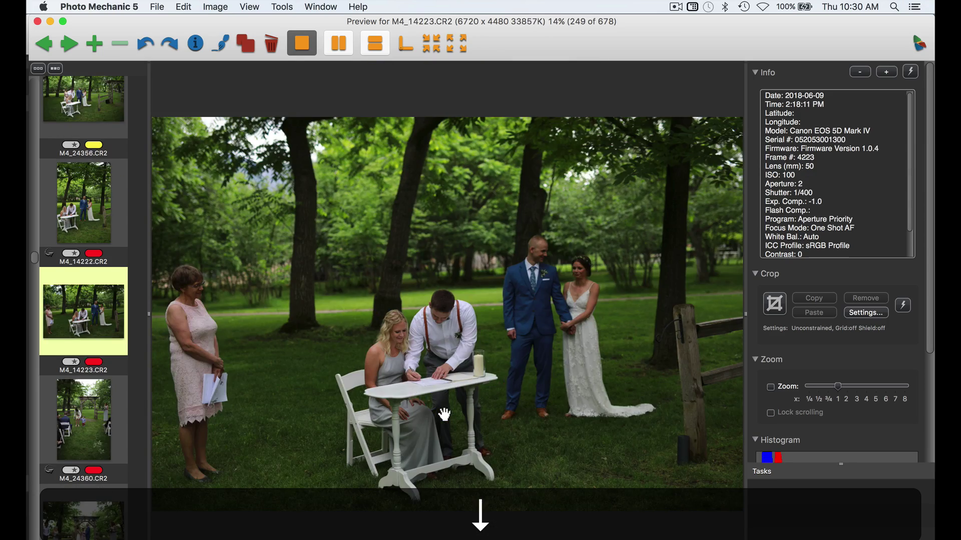
pyautogui.press('2')
pyautogui.press('Down')
pyautogui.press('Down')
pyautogui.press('Up')
pyautogui.press('2')
pyautogui.press('Down')
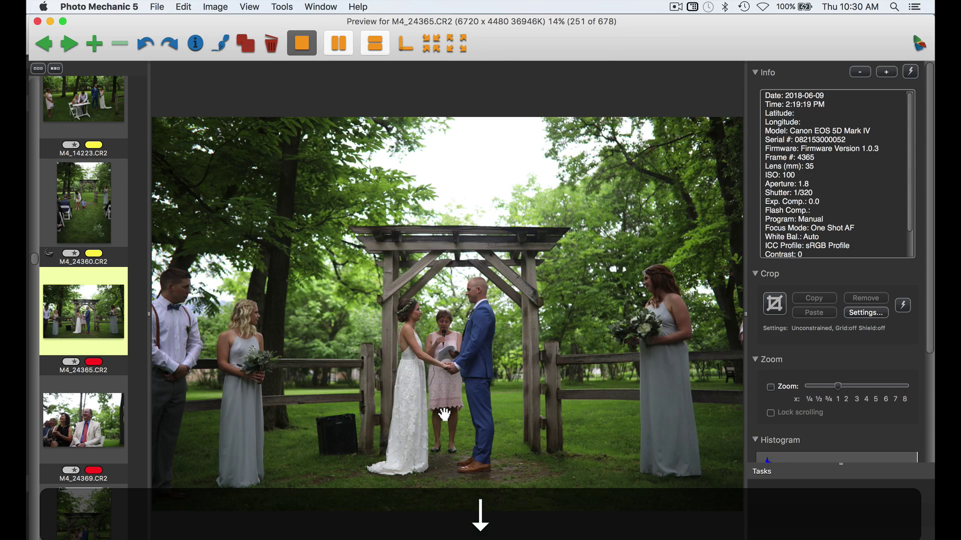
pyautogui.press('2')
pyautogui.press('Down')
pyautogui.press('2')
pyautogui.press('Down')
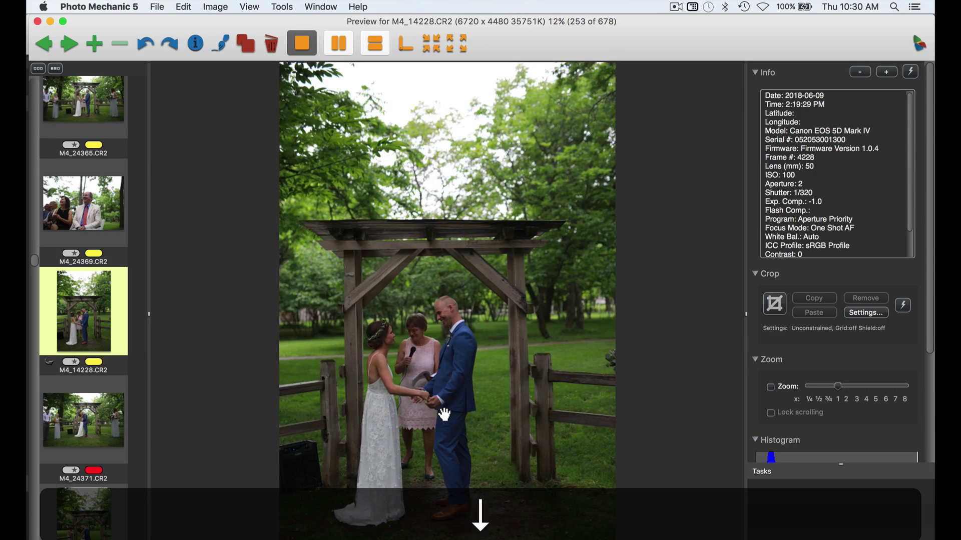
pyautogui.press('Down')
pyautogui.press('2')
pyautogui.press('Down')
pyautogui.press('Down')
pyautogui.press('Down')
pyautogui.press('Down')
pyautogui.press('Down')
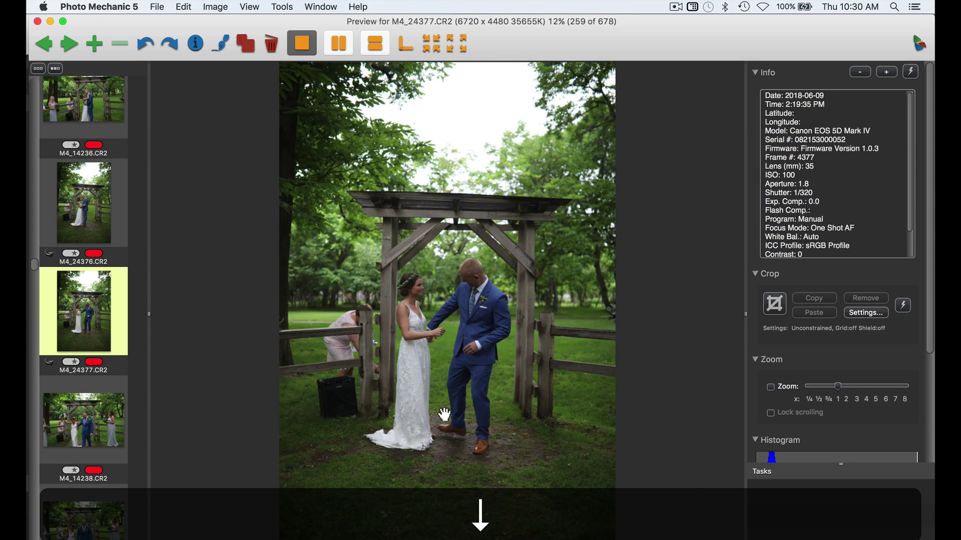
# Step: Tag recessional keepers M4_14239, M4_14255 and M4_14267 yellow
pyautogui.press('Down')
pyautogui.press('Down')
pyautogui.press('Up')
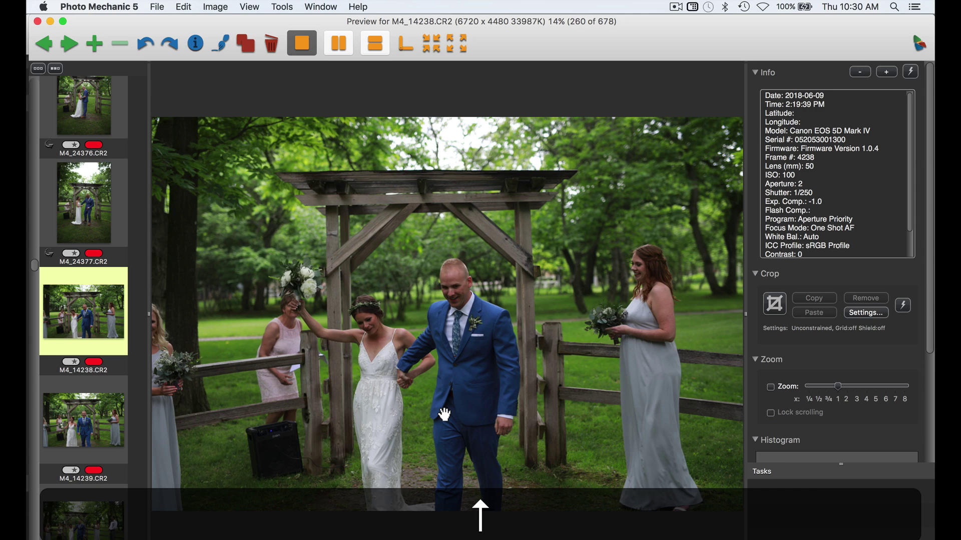
pyautogui.press('Down')
pyautogui.press('Down')
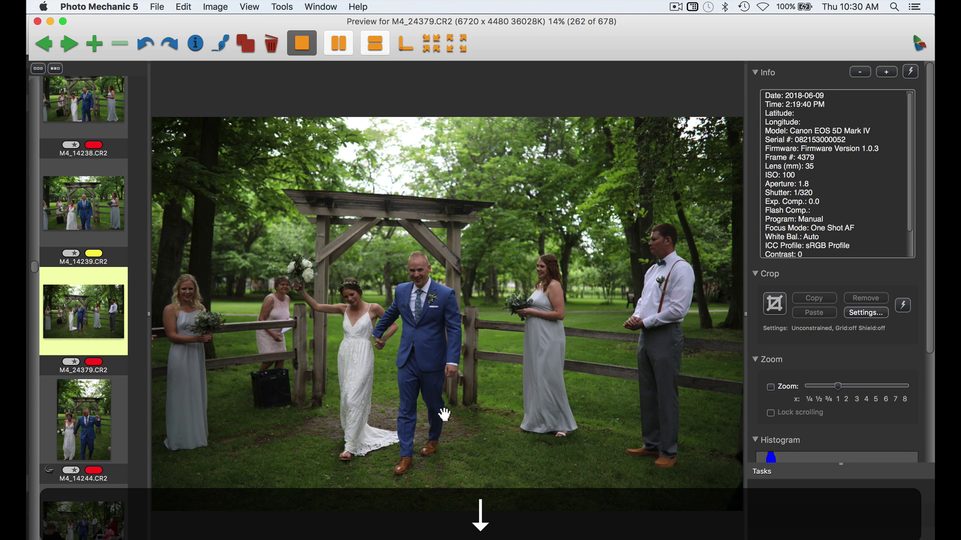
pyautogui.press('Down')
pyautogui.press('Down')
pyautogui.press('Up')
pyautogui.press('Up')
pyautogui.press('Down')
pyautogui.press('Down')
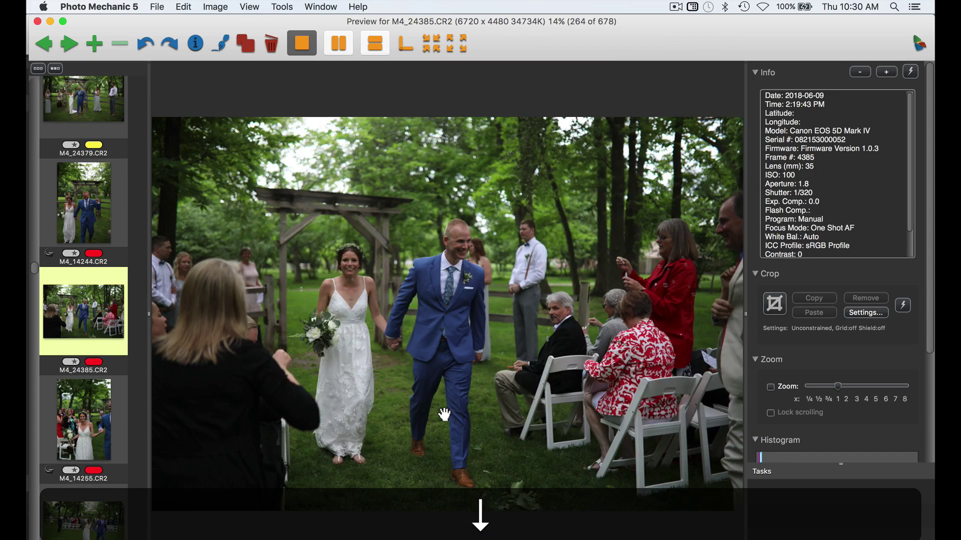
pyautogui.press('Down')
pyautogui.press('Down')
pyautogui.press('Up')
pyautogui.press('2')
pyautogui.press('Down')
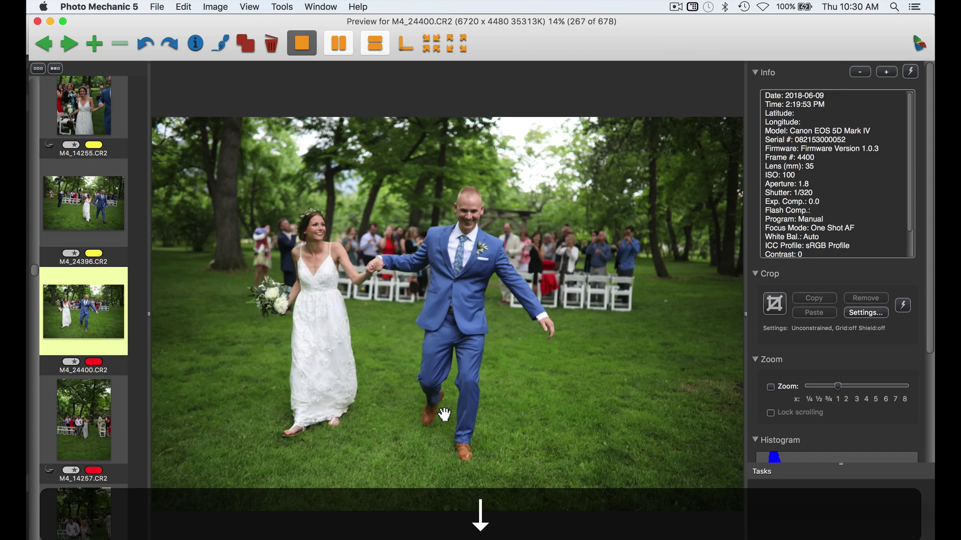
pyautogui.press('Down')
pyautogui.press('Down')
pyautogui.press('Down')
pyautogui.press('Down')
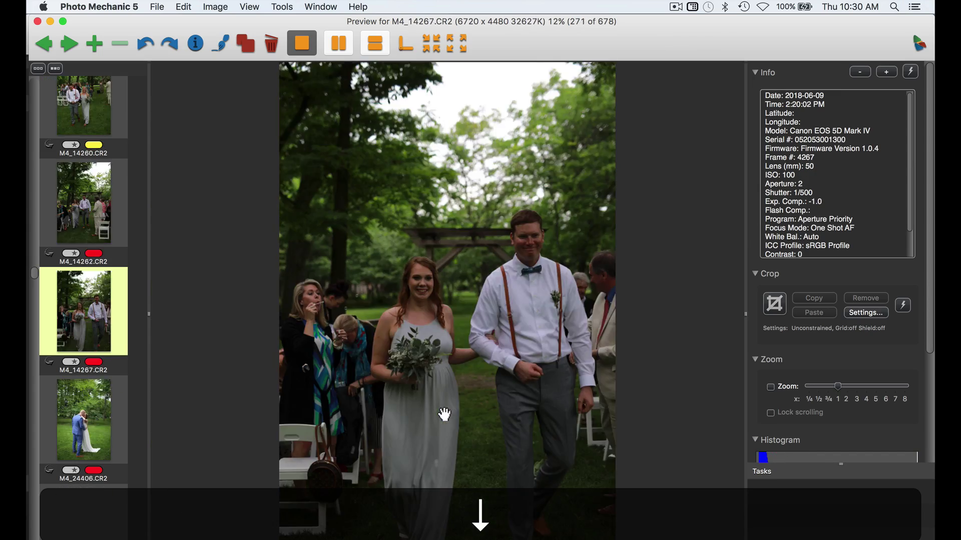
pyautogui.press('2')
# Step: Tag ceremony-exit keepers M4_24406, M4_24411, M4_24413, M4_14271, M4_14278, M4_14280, M4_24419 and M4_14283 yellow
pyautogui.press('Down')
pyautogui.press('2')
pyautogui.press('Down')
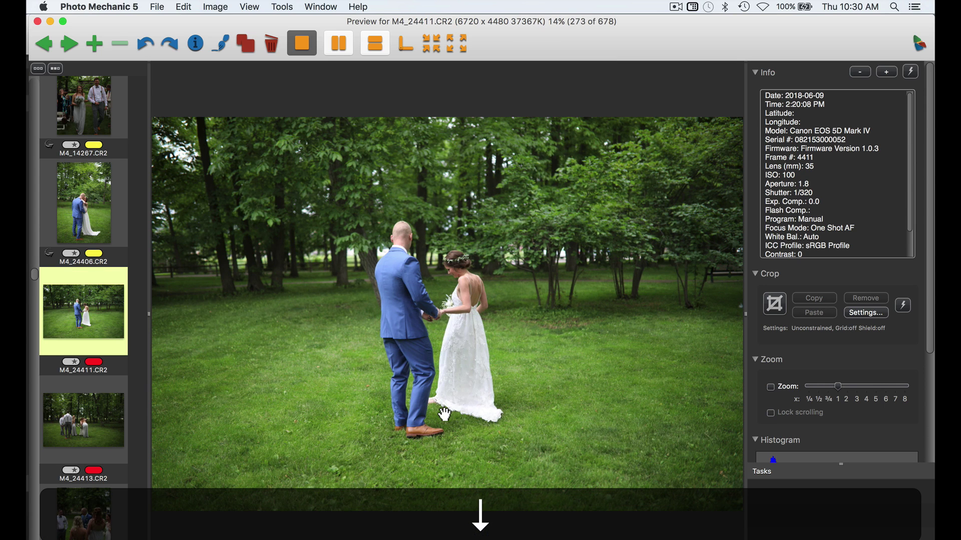
pyautogui.press('2')
pyautogui.press('Down')
pyautogui.press('2')
pyautogui.press('Down')
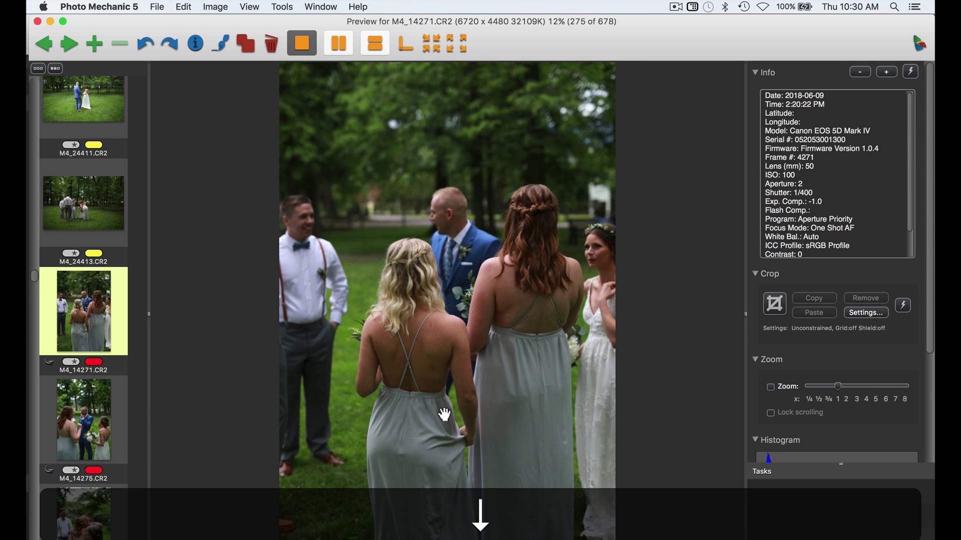
pyautogui.press('2')
pyautogui.press('Down')
pyautogui.press('Down')
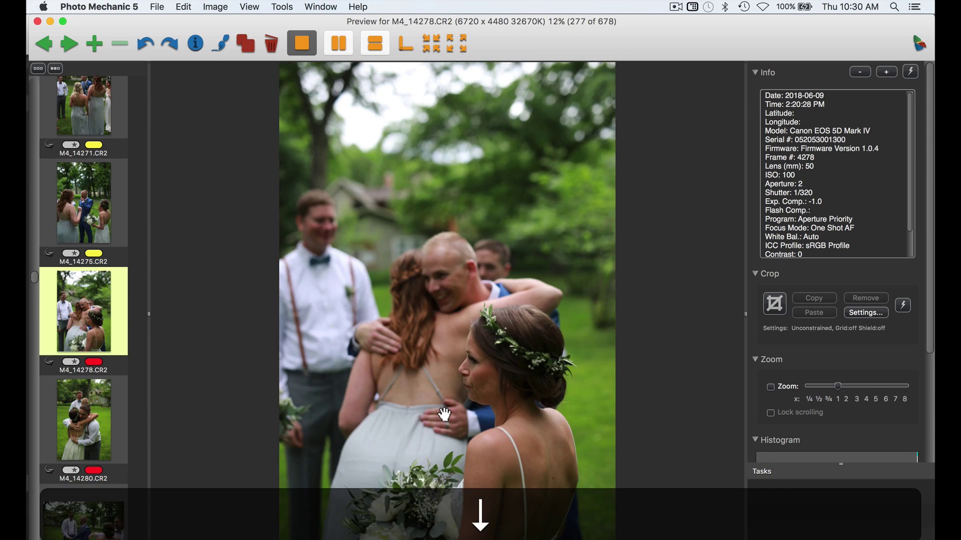
pyautogui.press('2')
pyautogui.press('Down')
pyautogui.press('2')
pyautogui.press('Down')
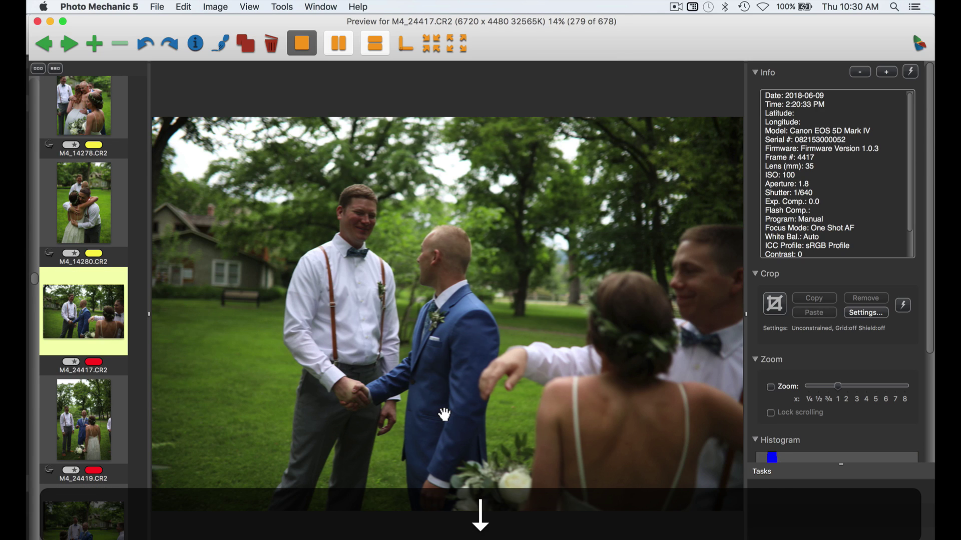
# Step: Tag greeting keepers M4_24424, M4_24429, M4_24432, M4_24433, M4_24436, M4_14290 and M4_24440 yellow
pyautogui.press('Down')
pyautogui.press('2')
pyautogui.press('Down')
pyautogui.press('Down')
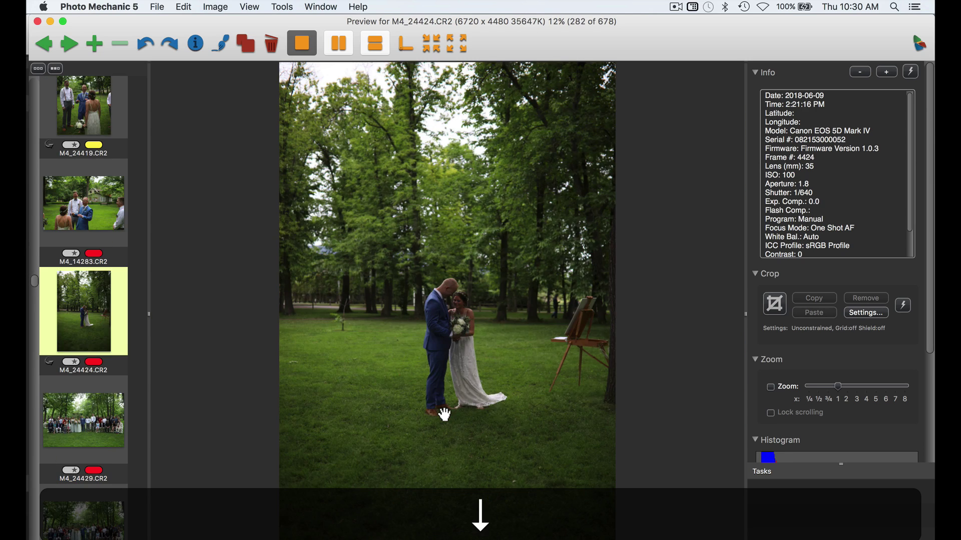
pyautogui.press('Up')
pyautogui.press('2')
pyautogui.press('Down')
pyautogui.press('2')
pyautogui.press('Down')
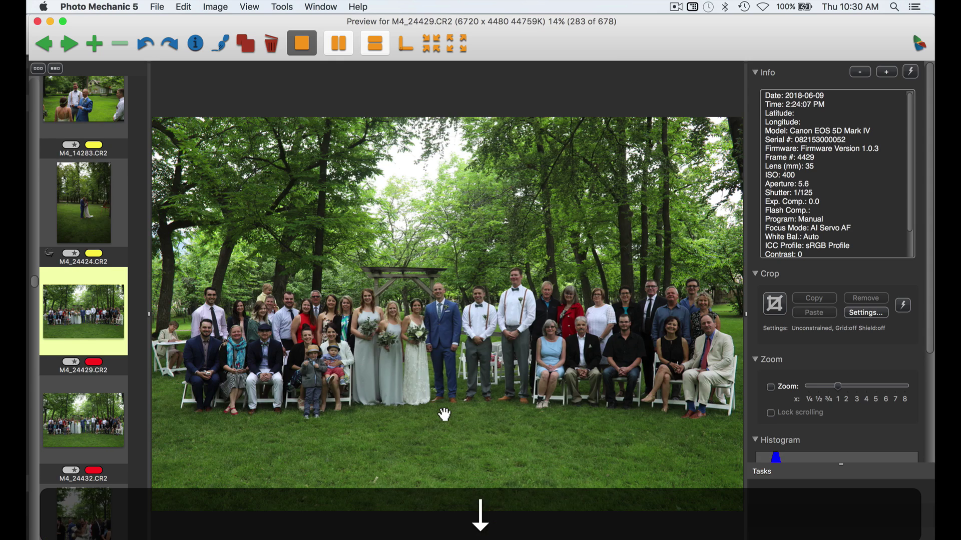
pyautogui.press('2')
pyautogui.press('Down')
pyautogui.press('2')
pyautogui.press('Down')
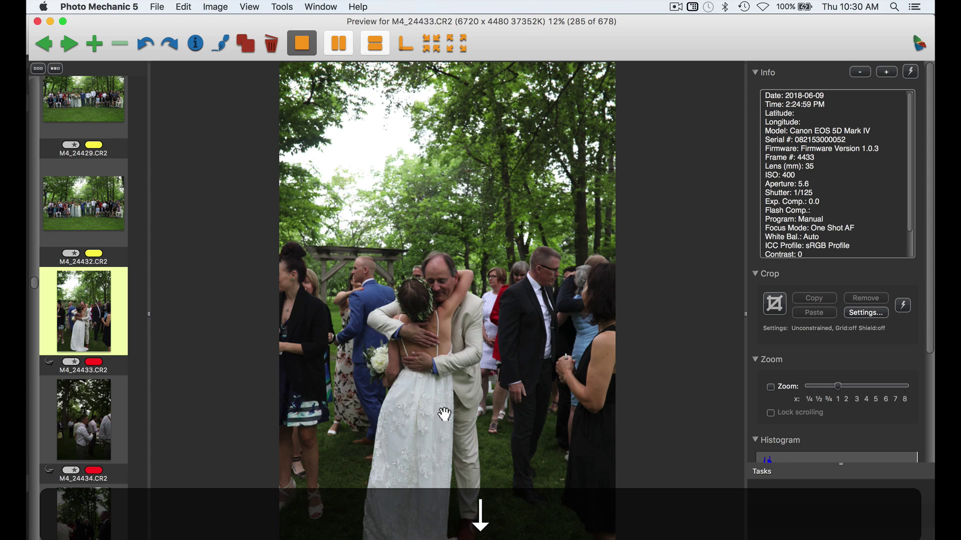
pyautogui.press('2')
pyautogui.press('Down')
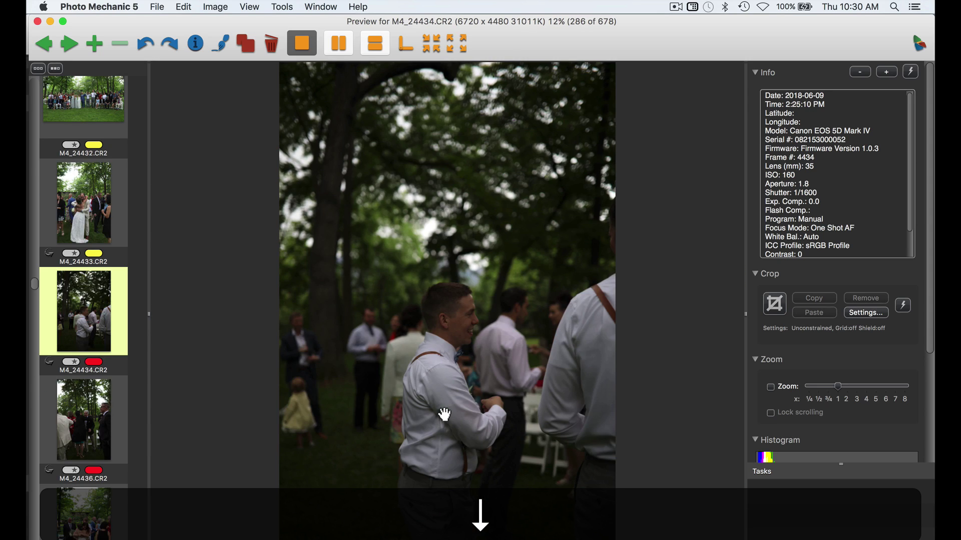
pyautogui.press('Down')
pyautogui.press('Down')
pyautogui.press('Up')
pyautogui.press('2')
pyautogui.press('Down')
pyautogui.press('2')
pyautogui.press('Down')
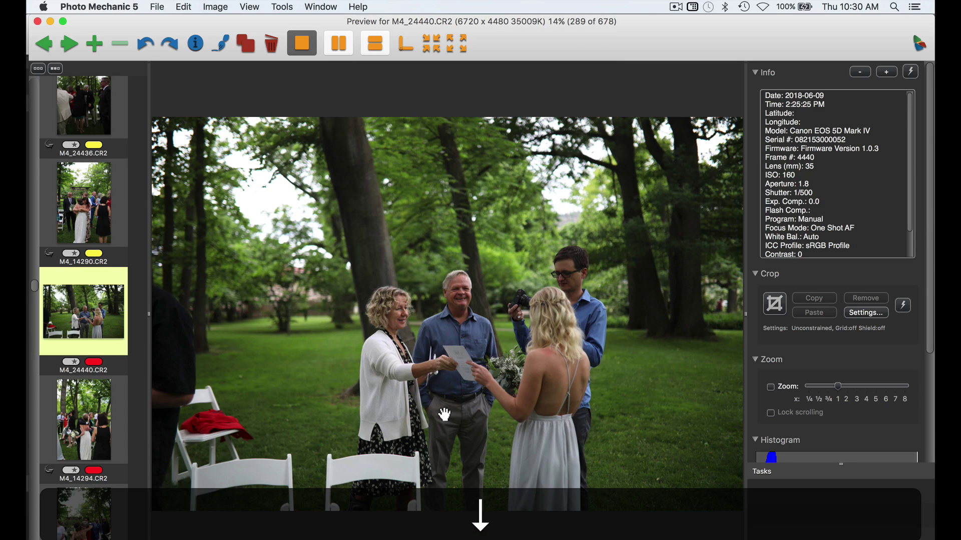
pyautogui.press('2')
# Step: Tag keepers M4_24447, M4_24449, M4_24452, M4_24455 and M4_24456 yellow, reaching frame 301
pyautogui.press('Down')
pyautogui.press('Down')
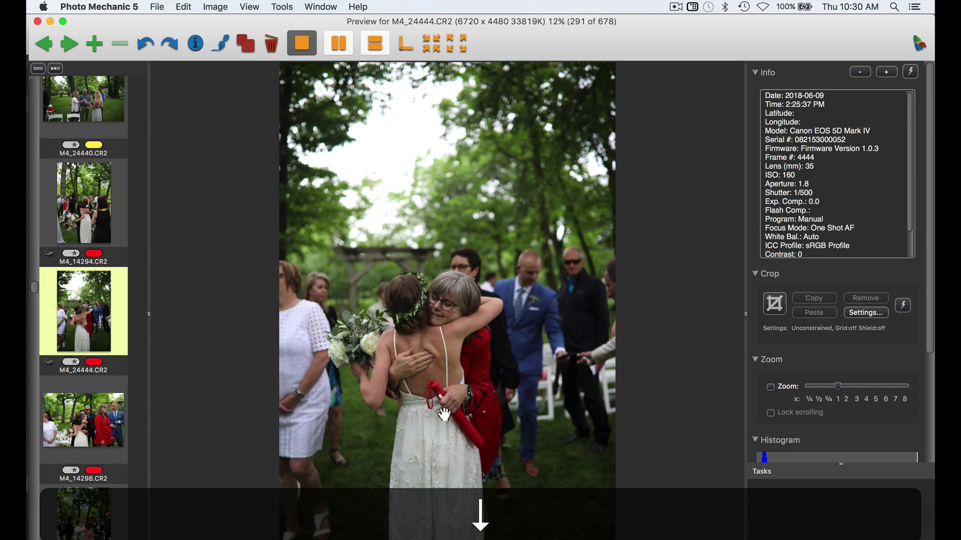
pyautogui.press('Down')
pyautogui.press('Down')
pyautogui.press('Down')
pyautogui.press('Down')
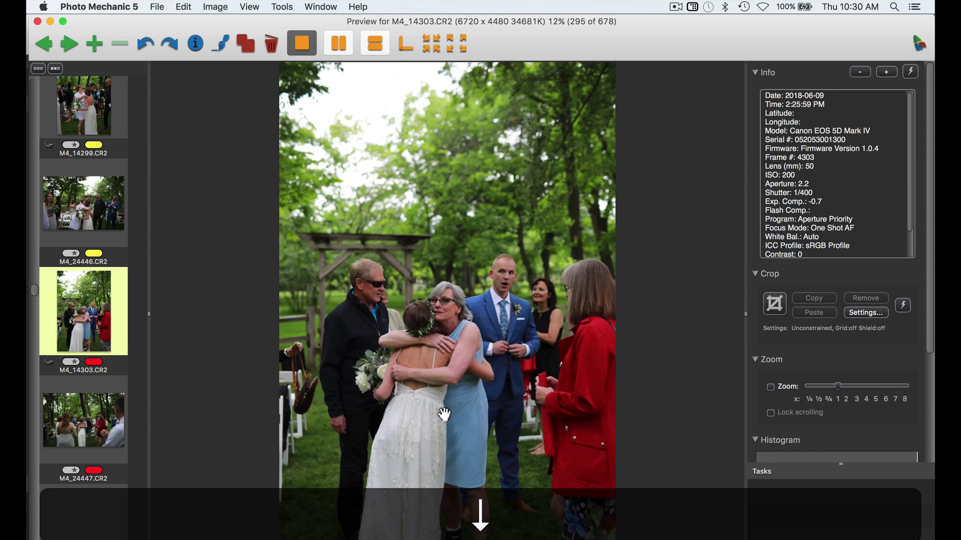
pyautogui.press('Down')
pyautogui.press('2')
pyautogui.press('Down')
pyautogui.press('2')
pyautogui.press('Down')
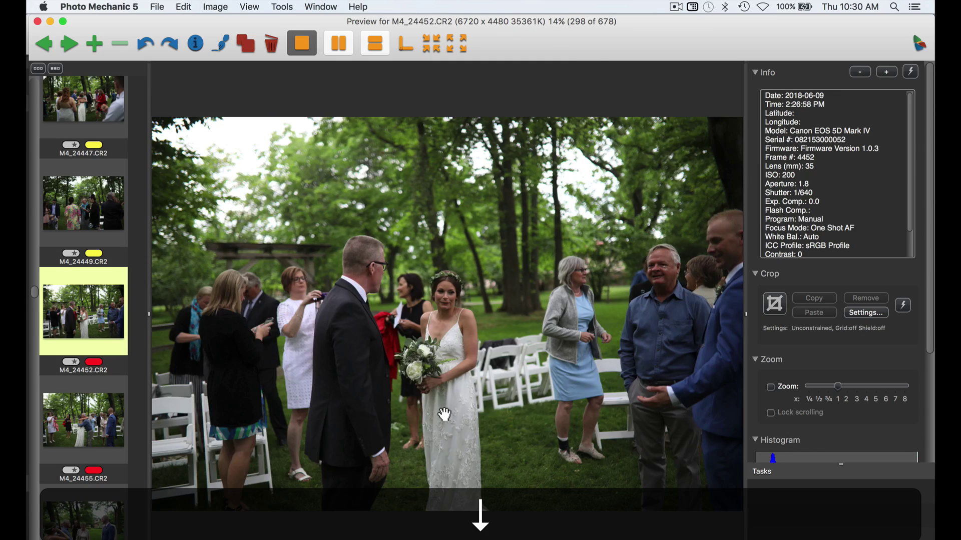
pyautogui.press('2')
pyautogui.press('Down')
pyautogui.press('2')
pyautogui.press('Down')
pyautogui.press('2')
# Step: Label family portraits M4_24467 through M4_24483 yellow as keepers
pyautogui.press('Down')
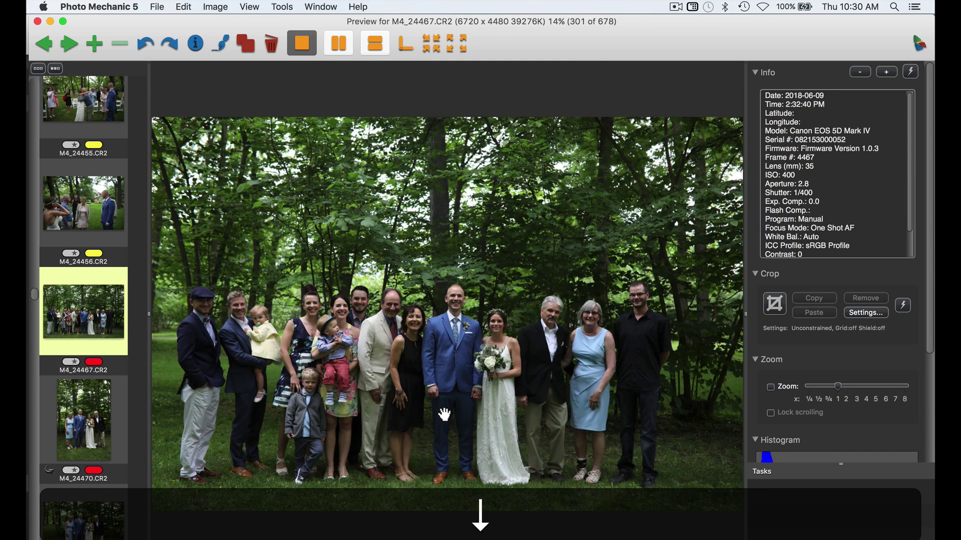
pyautogui.press('2')
pyautogui.press('Down')
pyautogui.press('Down')
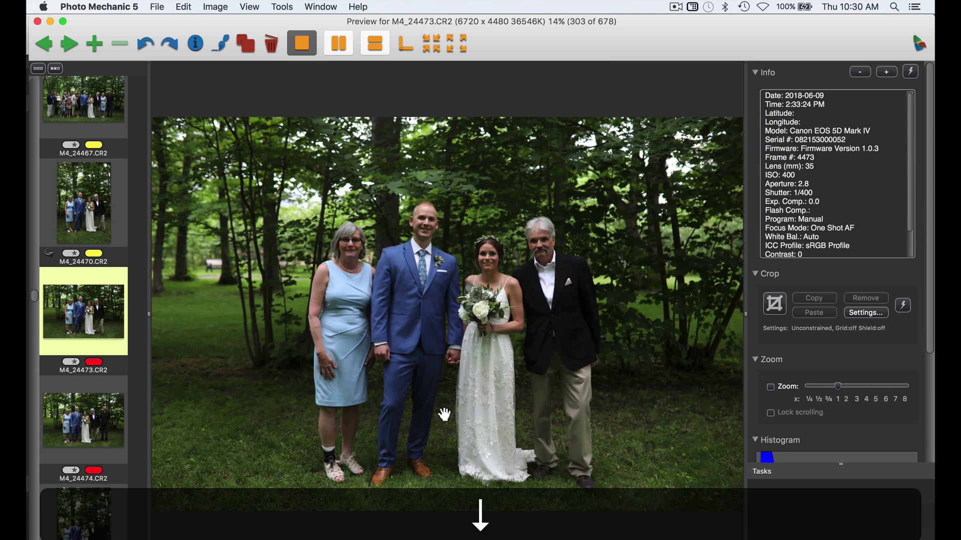
pyautogui.press('2')
pyautogui.press('Down')
pyautogui.press('2')
pyautogui.press('Down')
pyautogui.press('2')
pyautogui.press('Down')
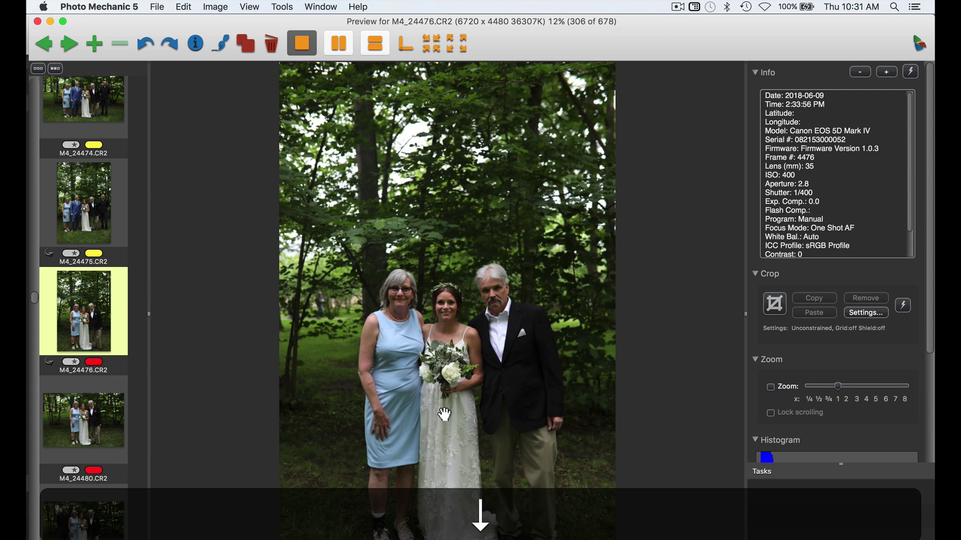
pyautogui.press('2')
pyautogui.press('Down')
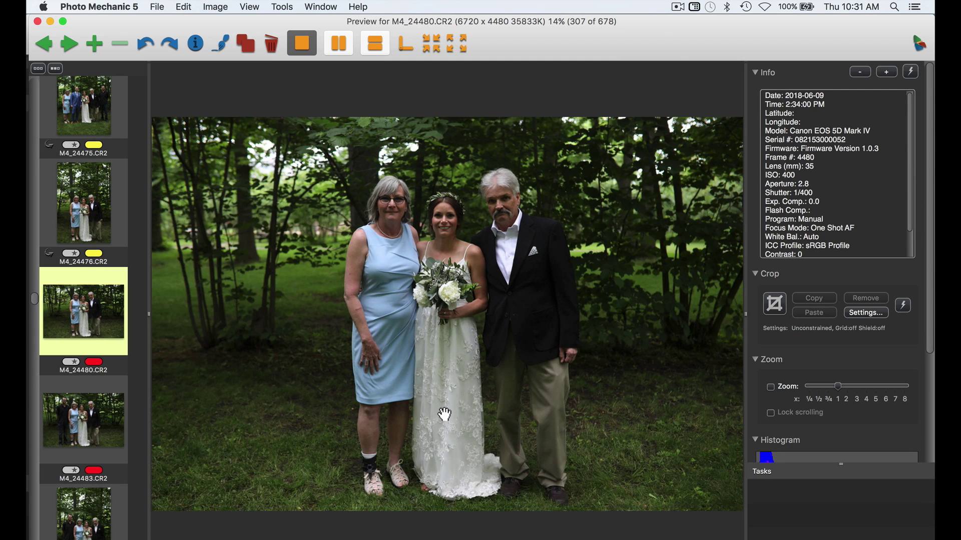
pyautogui.press('2')
pyautogui.press('Down')
pyautogui.press('2')
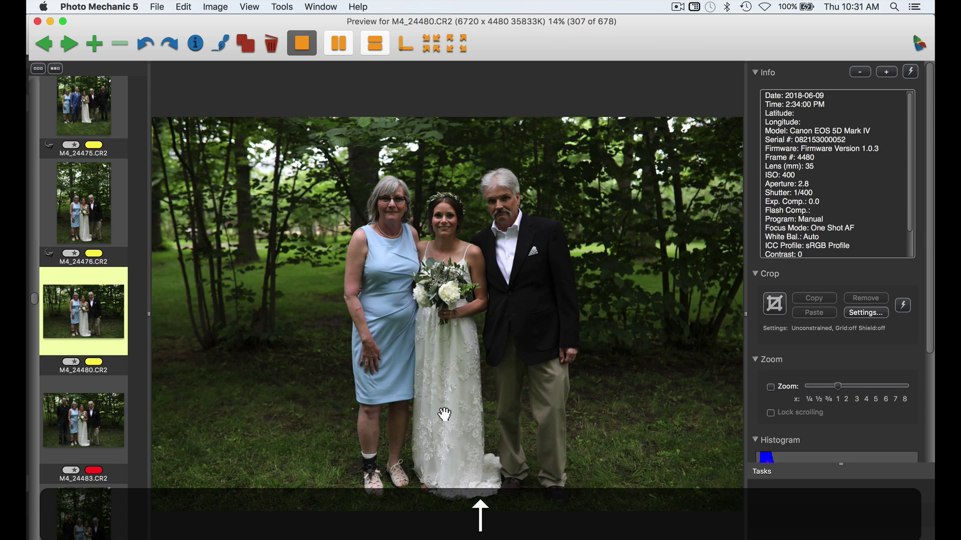
# Step: Label keepers M4_24485 through M4_24500 yellow, stepping back for missed frames
pyautogui.press('Down')
pyautogui.press('Down')
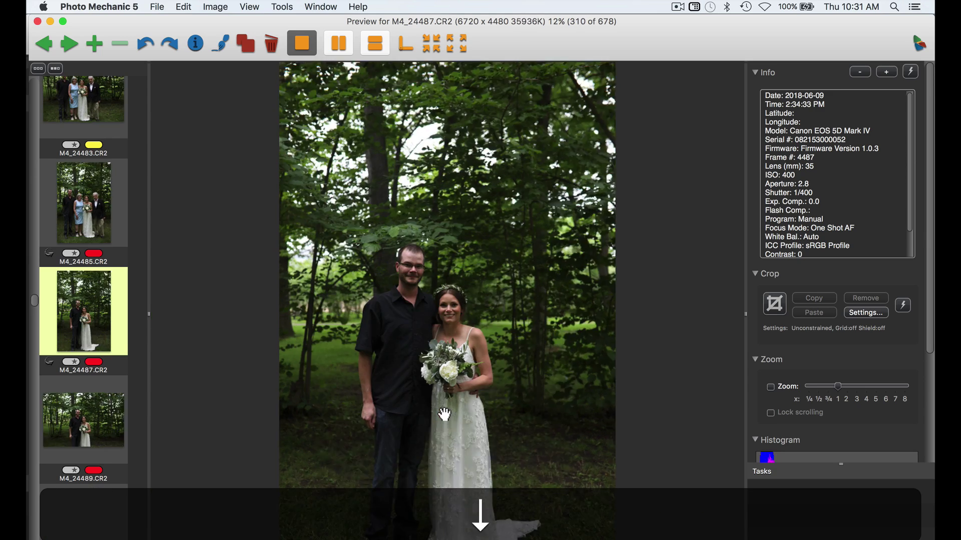
pyautogui.press('Up')
pyautogui.press('2')
pyautogui.press('Down')
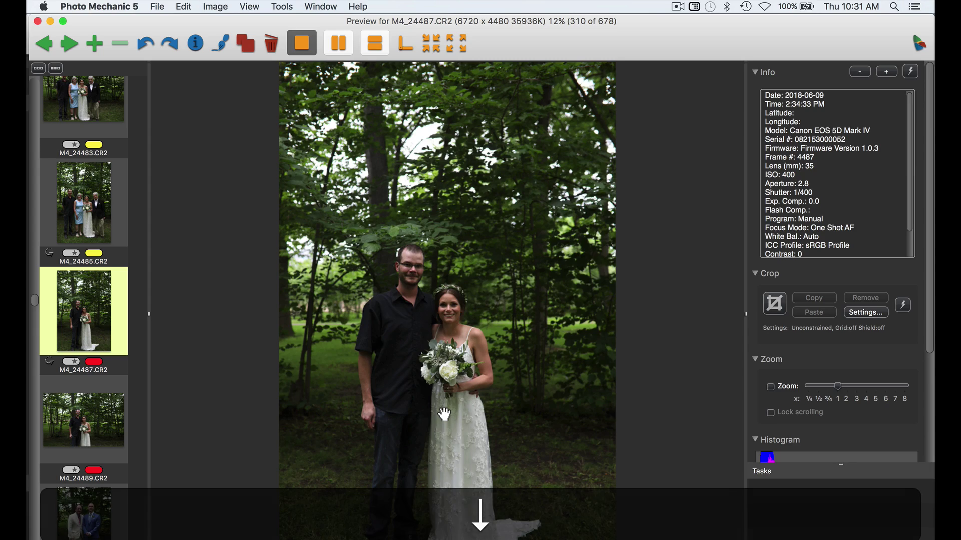
pyautogui.press('2')
pyautogui.press('Down')
pyautogui.press('Down')
pyautogui.press('Up')
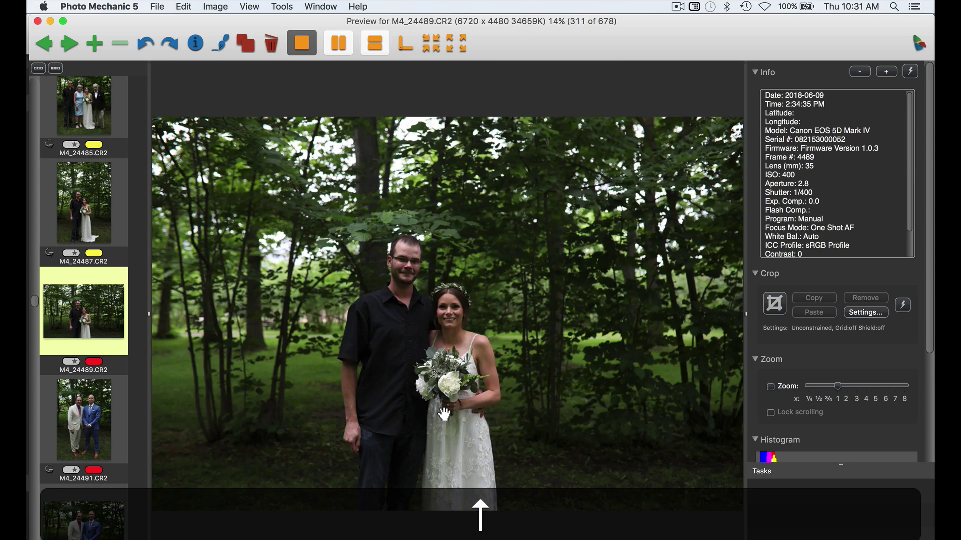
pyautogui.press('2')
pyautogui.press('Down')
pyautogui.press('2')
pyautogui.press('Down')
pyautogui.press('2')
pyautogui.press('Down')
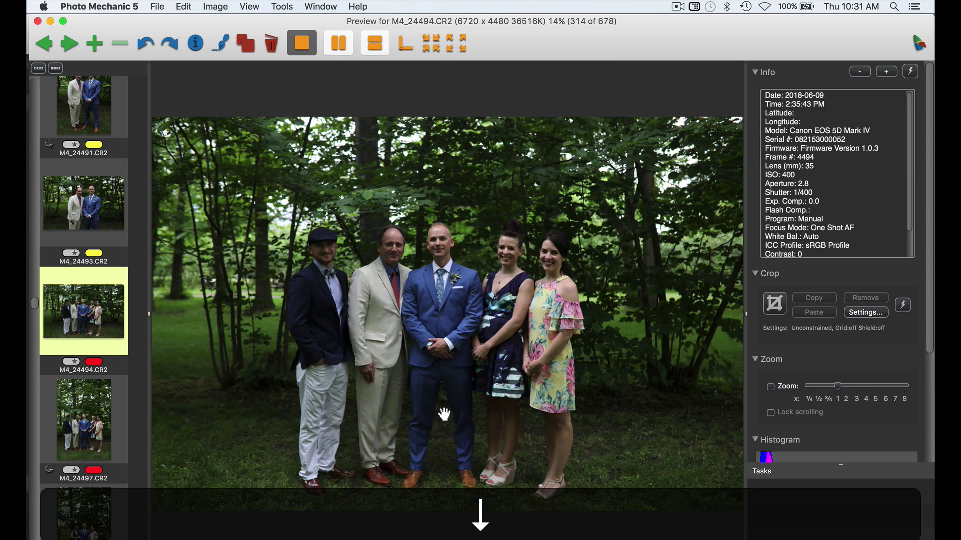
pyautogui.press('2')
# Step: Label bridal-party keepers M4_24502 through M4_24522 yellow
pyautogui.press('Down')
pyautogui.press('Down')
pyautogui.press('Down')
pyautogui.press('2')
pyautogui.press('Down')
pyautogui.press('Down')
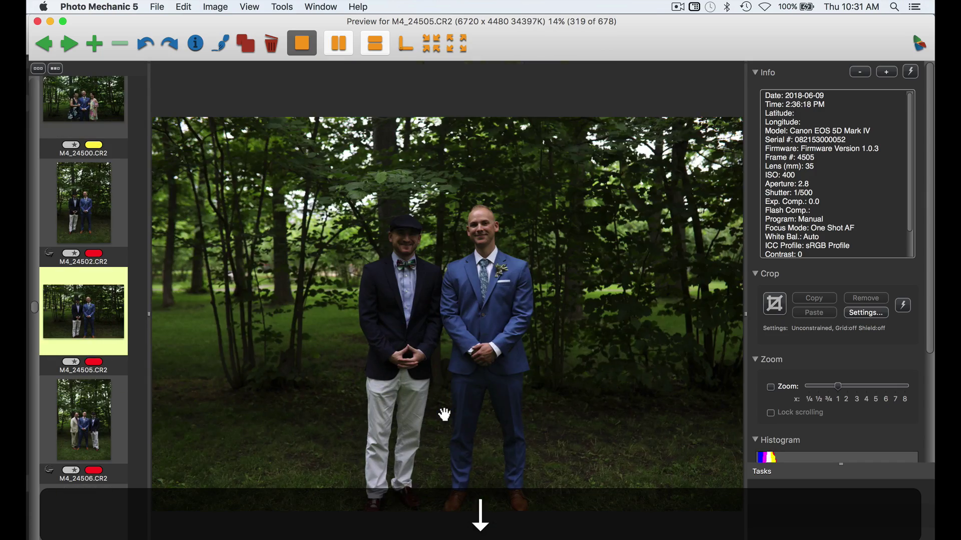
pyautogui.press('Up')
pyautogui.press('2')
pyautogui.press('Down')
pyautogui.press('2')
pyautogui.press('Down')
pyautogui.press('2')
pyautogui.press('Down')
pyautogui.press('Down')
pyautogui.press('Up')
pyautogui.press('2')
pyautogui.press('Down')
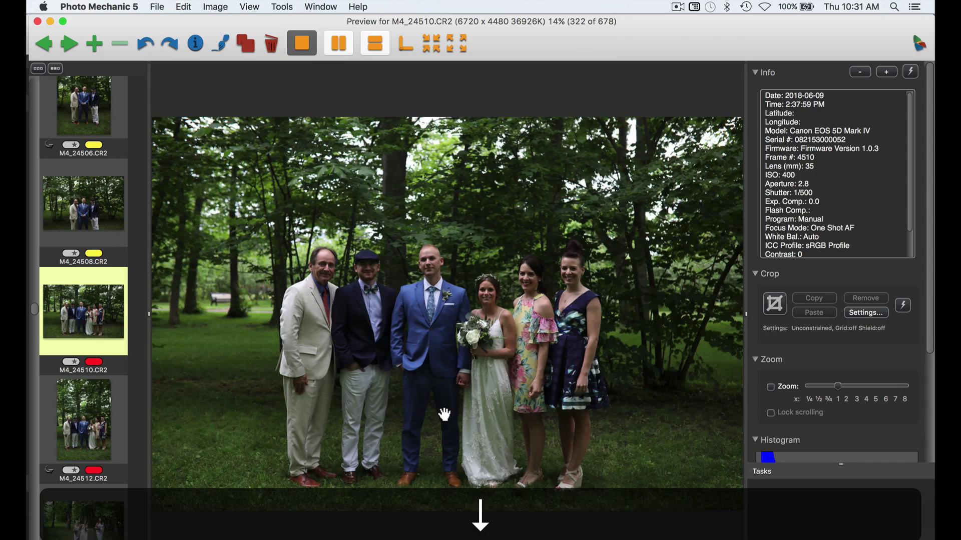
pyautogui.press('2')
pyautogui.press('Down')
pyautogui.press('Down')
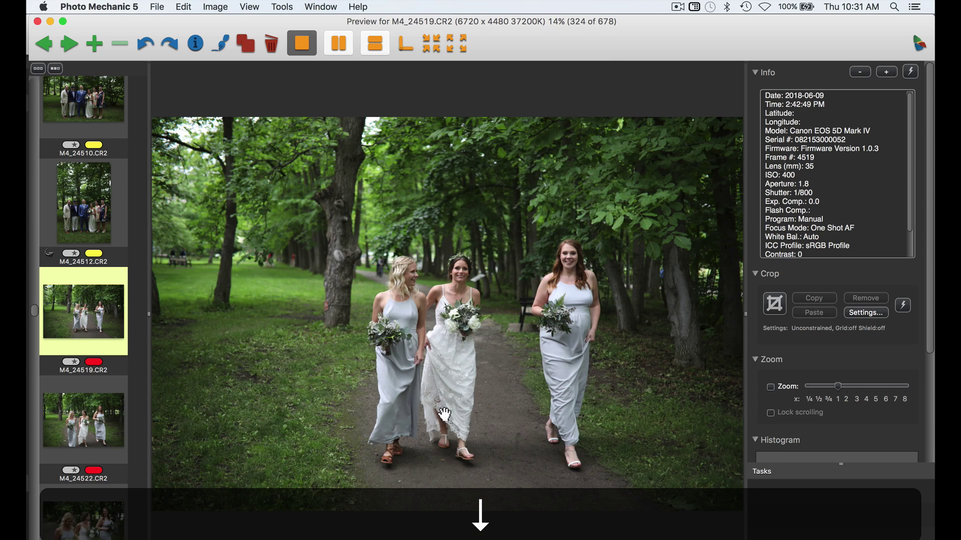
pyautogui.press('2')
pyautogui.press('Down')
pyautogui.press('2')
# Step: Recheck the following shots and mark M4_24534 yellow, reaching frame 329
pyautogui.press('Down')
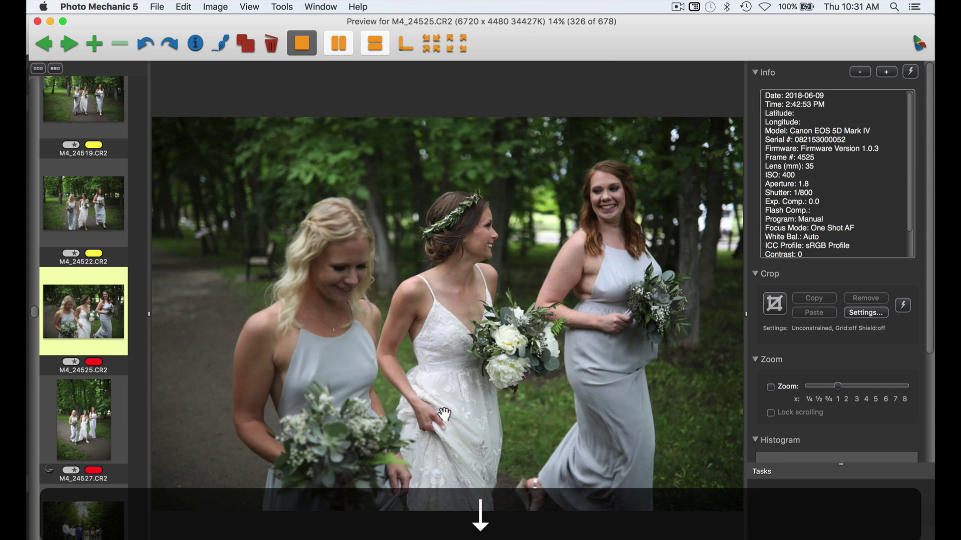
pyautogui.press('Up')
pyautogui.press('Down')
pyautogui.press('Down')
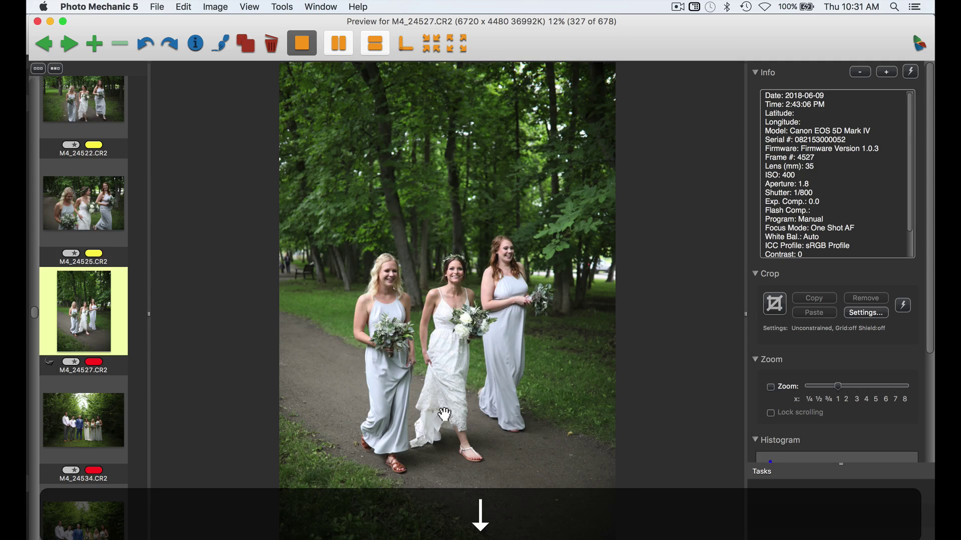
pyautogui.press('Down')
pyautogui.press('Down')
pyautogui.press('Up')
# Step: Label keepers M4_14308, M4_24549, M4_14331, M4_14334 and M4_24570 yellow
pyautogui.press('2')
pyautogui.press('Down')
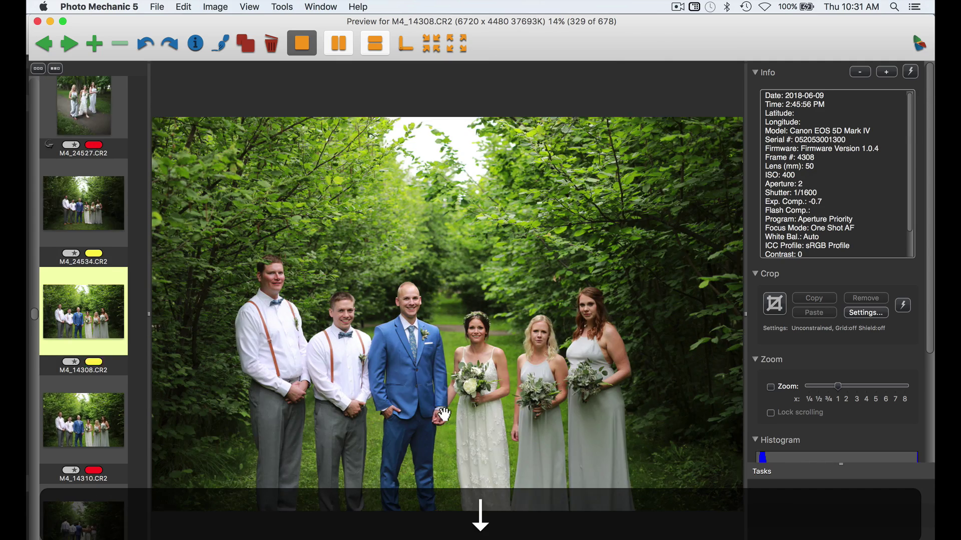
pyautogui.press('Down')
pyautogui.press('Down')
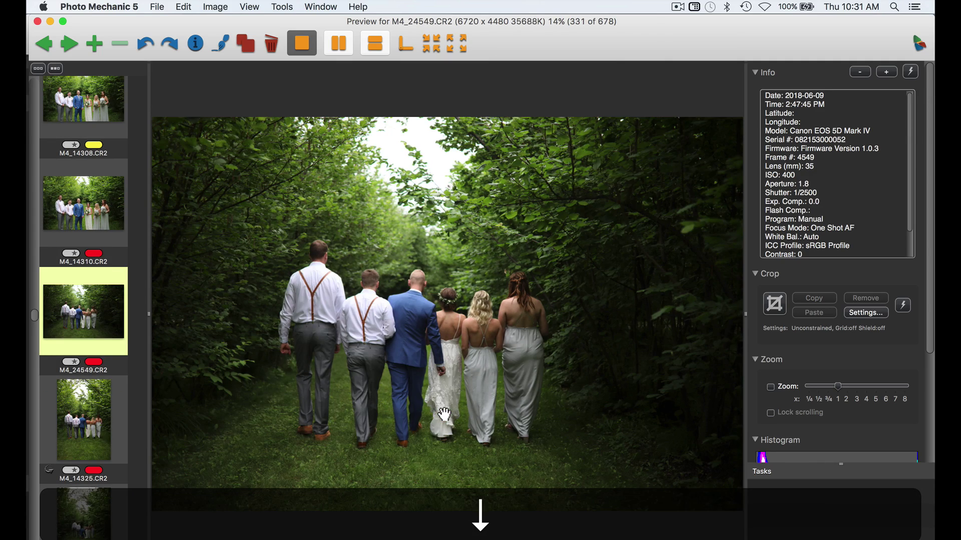
pyautogui.press('2')
pyautogui.press('Down')
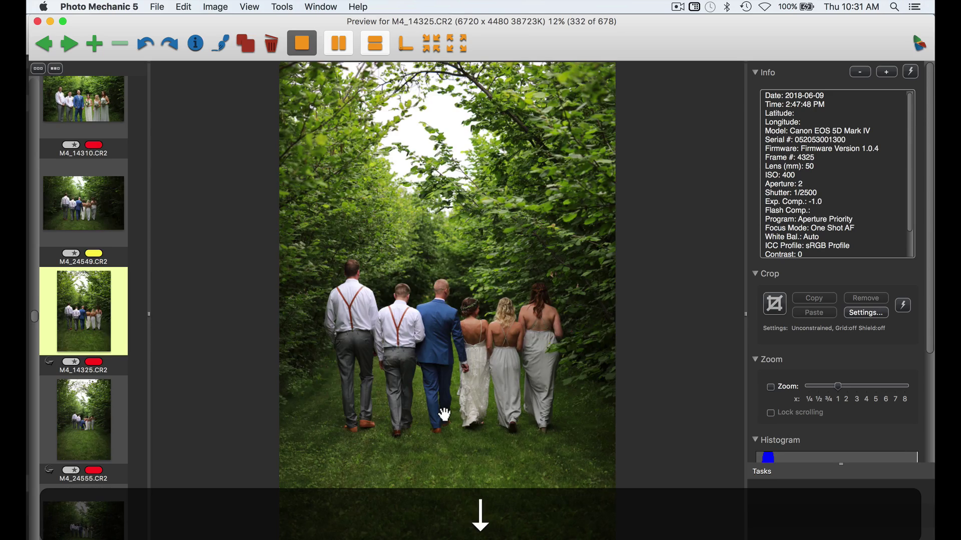
pyautogui.press('Down')
pyautogui.press('Down')
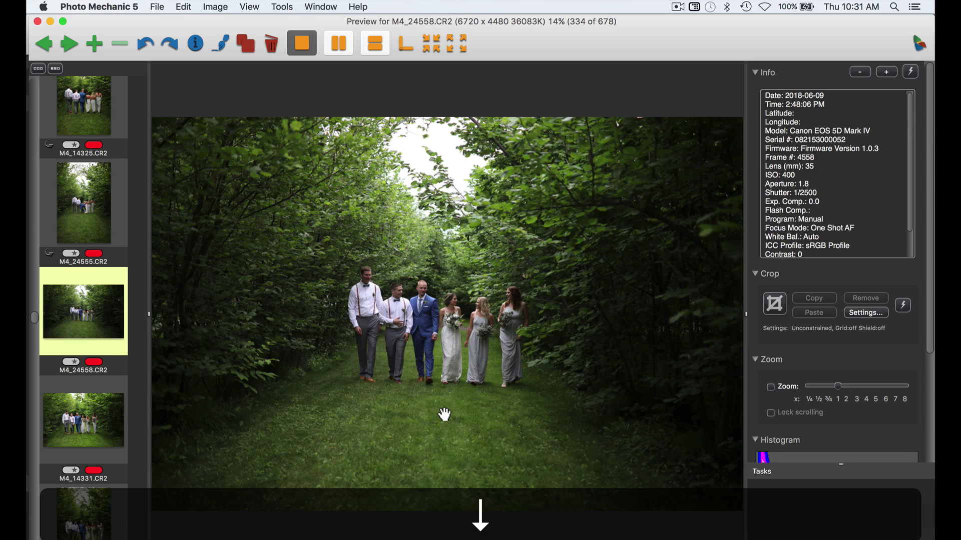
pyautogui.press('Down')
pyautogui.press('2')
pyautogui.press('Down')
pyautogui.press('Down')
pyautogui.press('Up')
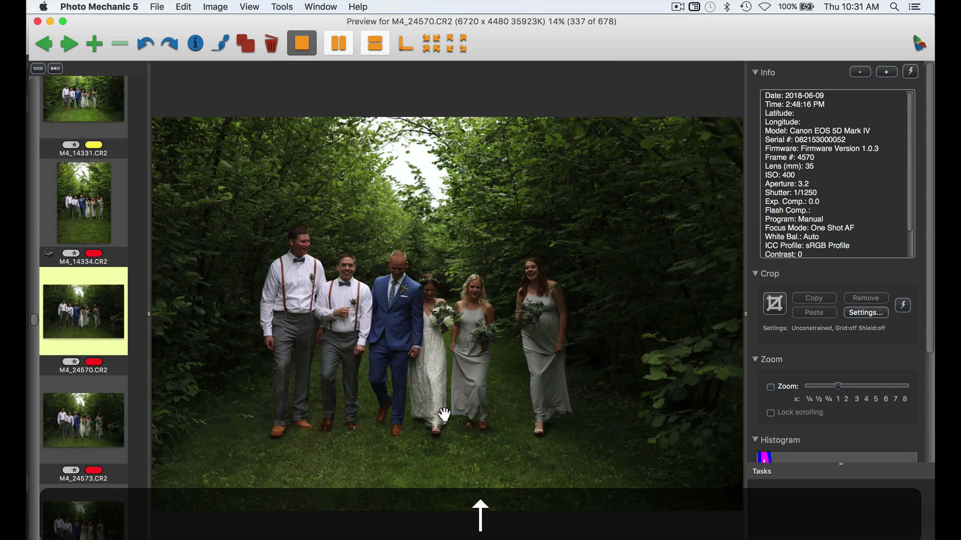
pyautogui.press('Up')
pyautogui.press('2')
pyautogui.press('Down')
pyautogui.press('2')
pyautogui.press('Down')
# Step: Label path portraits M4_24575, M4_24577, M4_24579, M4_24602 and M4_14354 yellow
pyautogui.press('Down')
pyautogui.press('Up')
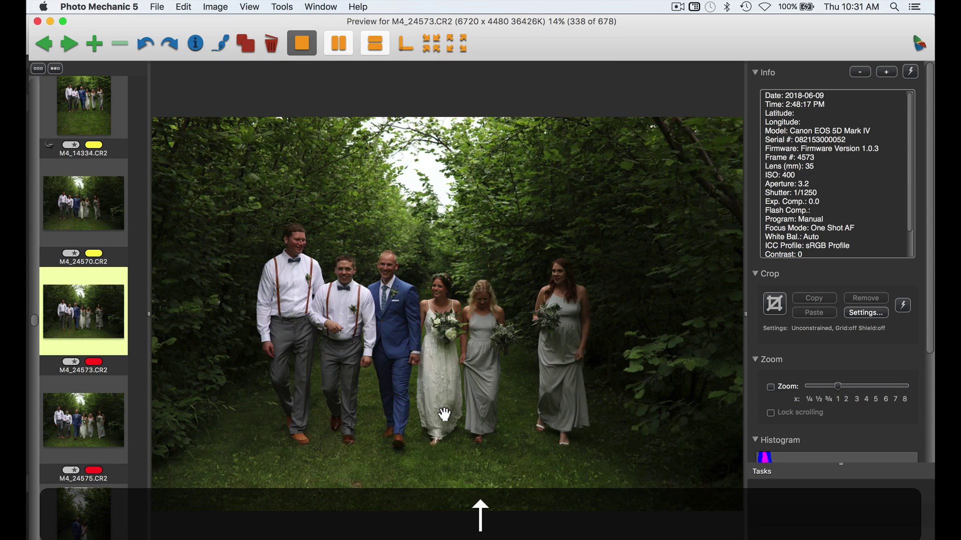
pyautogui.press('Down')
pyautogui.press('2')
pyautogui.press('Down')
pyautogui.press('Down')
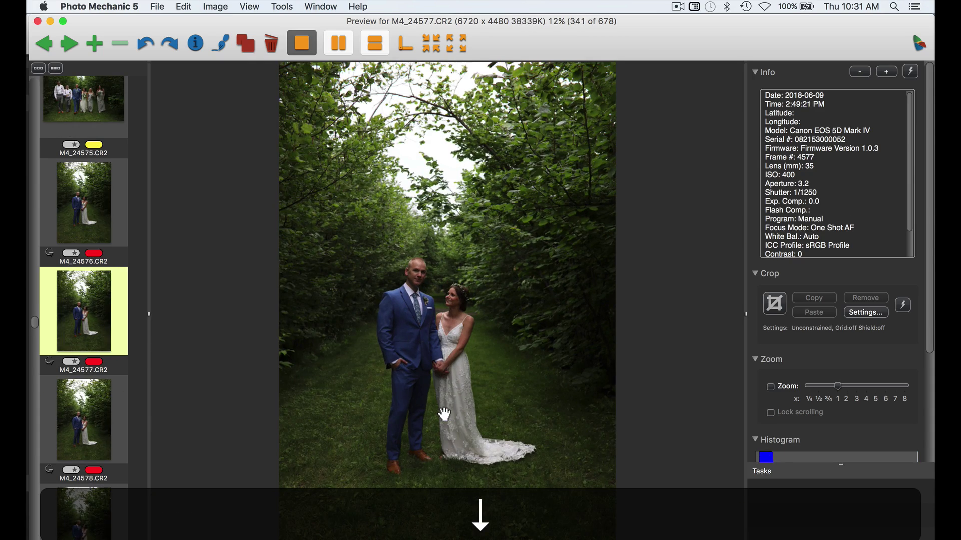
pyautogui.press('2')
pyautogui.press('Down')
pyautogui.press('Down')
pyautogui.press('2')
pyautogui.press('Down')
pyautogui.press('Down')
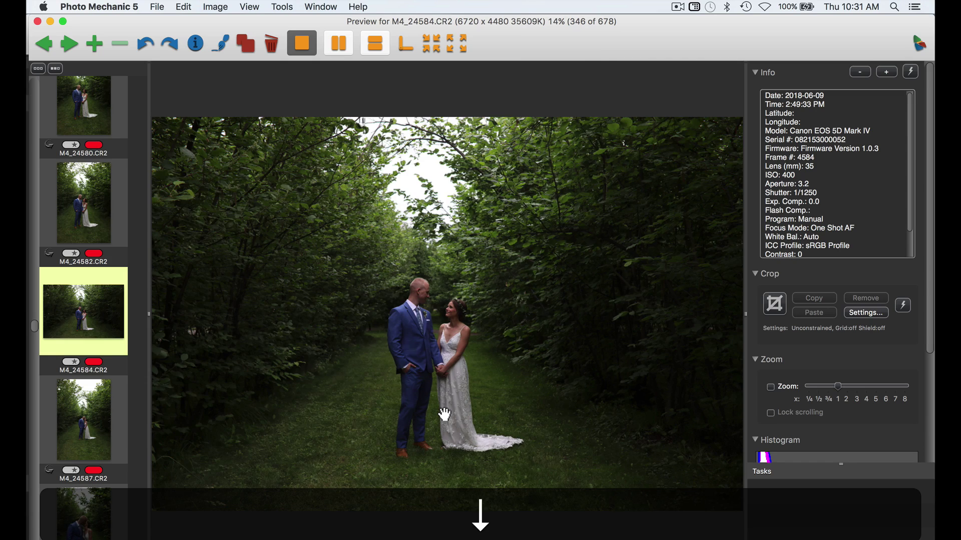
pyautogui.press('Up')
pyautogui.press('Down')
pyautogui.press('Down')
pyautogui.press('Down')
pyautogui.press('Down')
pyautogui.press('Down')
pyautogui.press('Down')
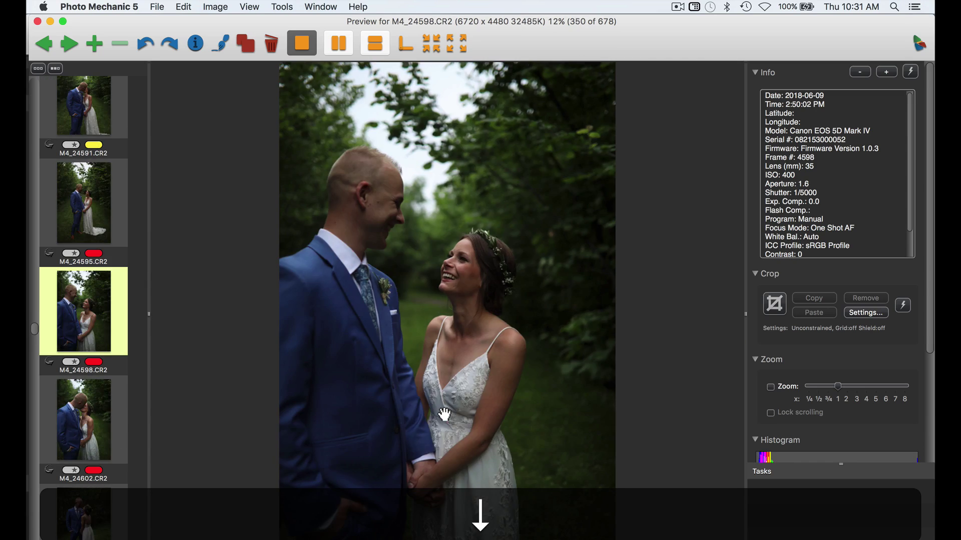
pyautogui.press('2')
pyautogui.press('Down')
pyautogui.press('Down')
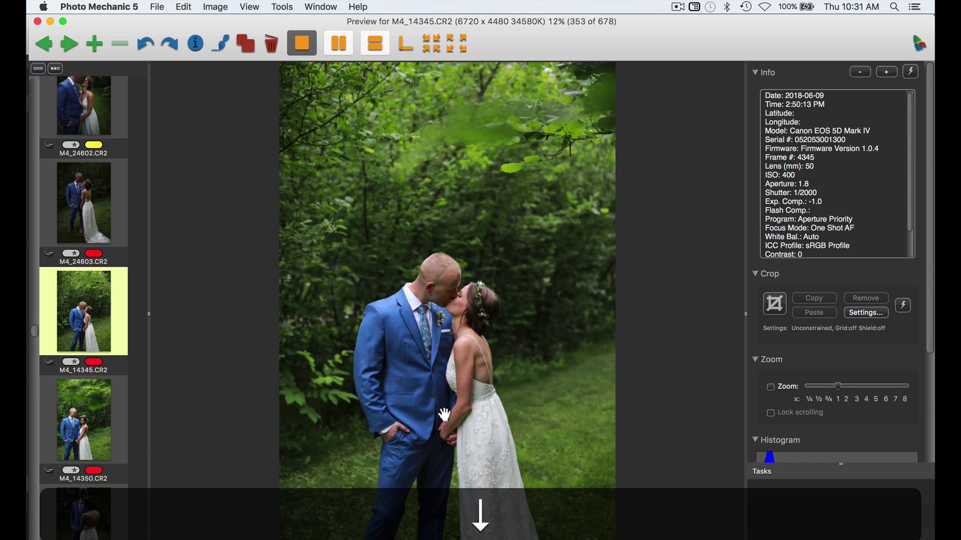
pyautogui.press('Down')
pyautogui.press('Down')
pyautogui.press('Down')
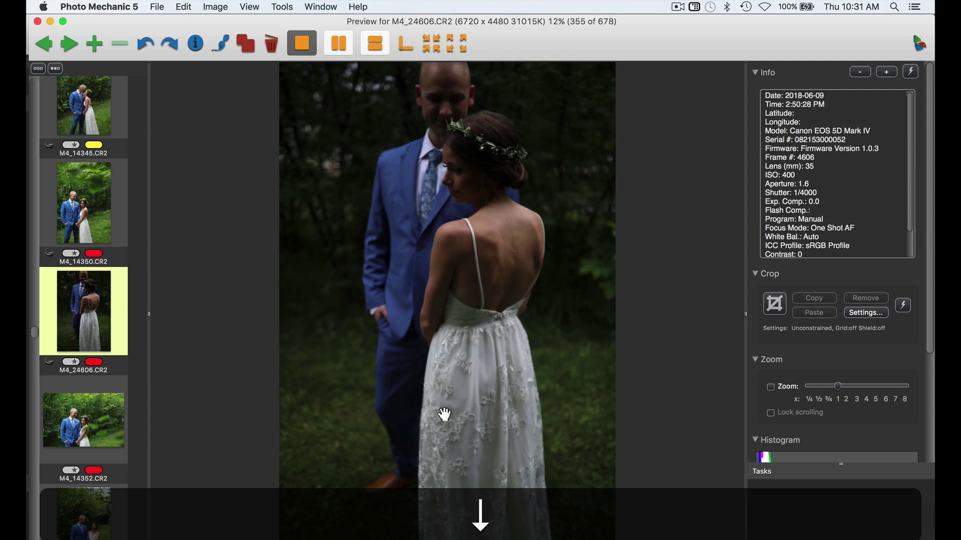
pyautogui.press('Down')
pyautogui.press('2')
pyautogui.press('Down')
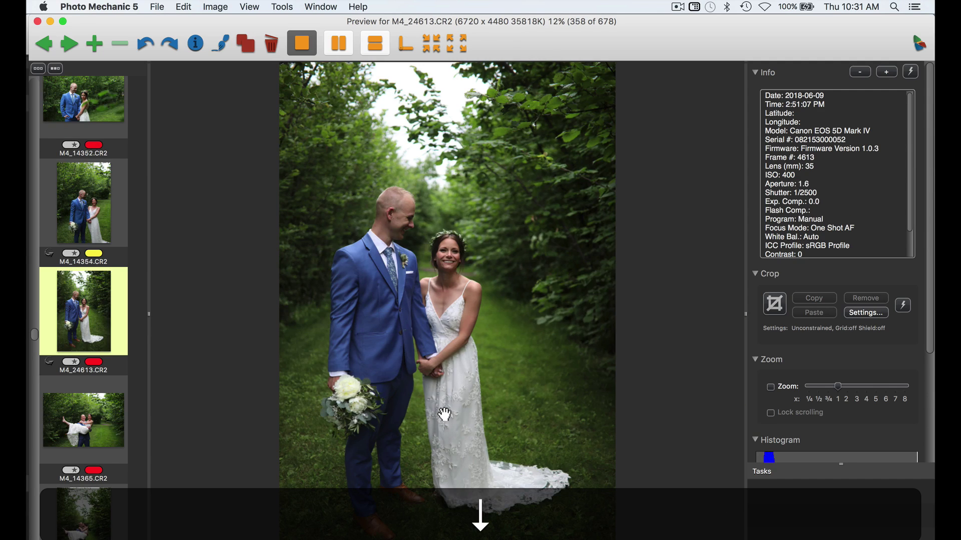
# Step: Label M4_24613, M4_14365, M4_24628, M4_14370 and M4_24648 yellow, reaching image 366
pyautogui.press('Down')
pyautogui.press('Up')
pyautogui.press('2')
pyautogui.press('Down')
pyautogui.press('2')
pyautogui.press('Down')
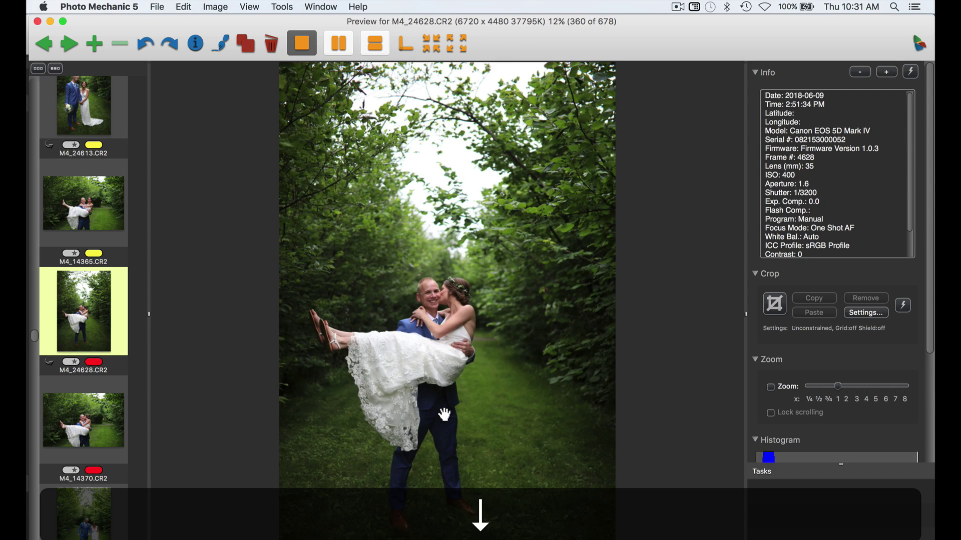
pyautogui.press('2')
pyautogui.press('Down')
pyautogui.press('2')
pyautogui.press('Down')
pyautogui.press('Down')
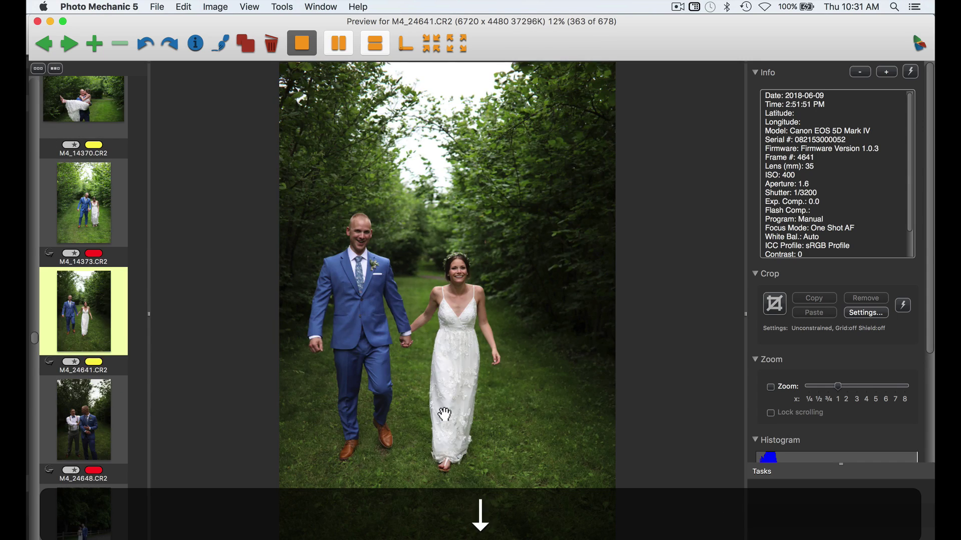
pyautogui.press('Down')
pyautogui.press('Down')
pyautogui.press('Up')
pyautogui.press('2')
# Step: Label keepers M4_24660, M4_24681 and M4_14395 through M4_14421 yellow
pyautogui.press('Down')
pyautogui.press('Down')
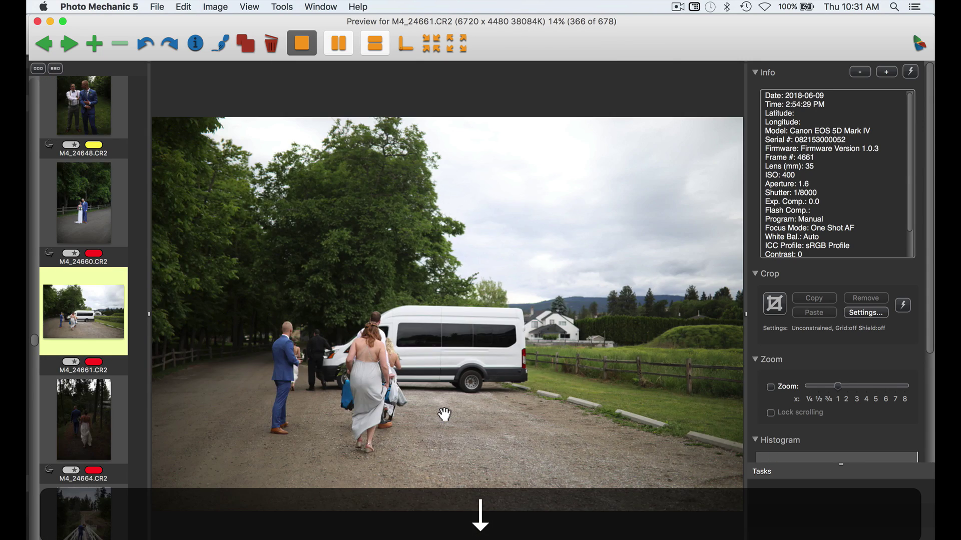
pyautogui.press('Up')
pyautogui.press('2')
pyautogui.press('Down')
pyautogui.press('Down')
pyautogui.press('Down')
pyautogui.press('Down')
pyautogui.press('Down')
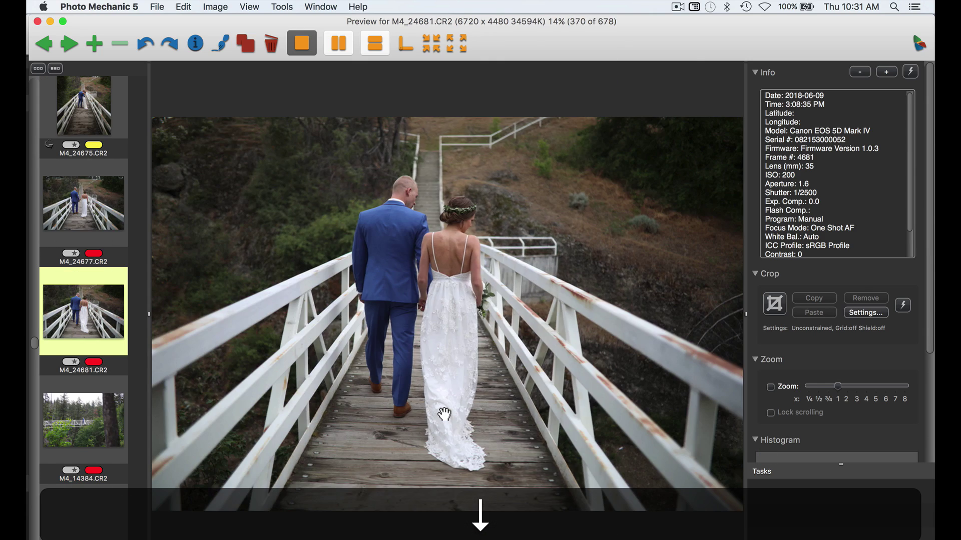
pyautogui.press('2')
pyautogui.press('Down')
pyautogui.press('Down')
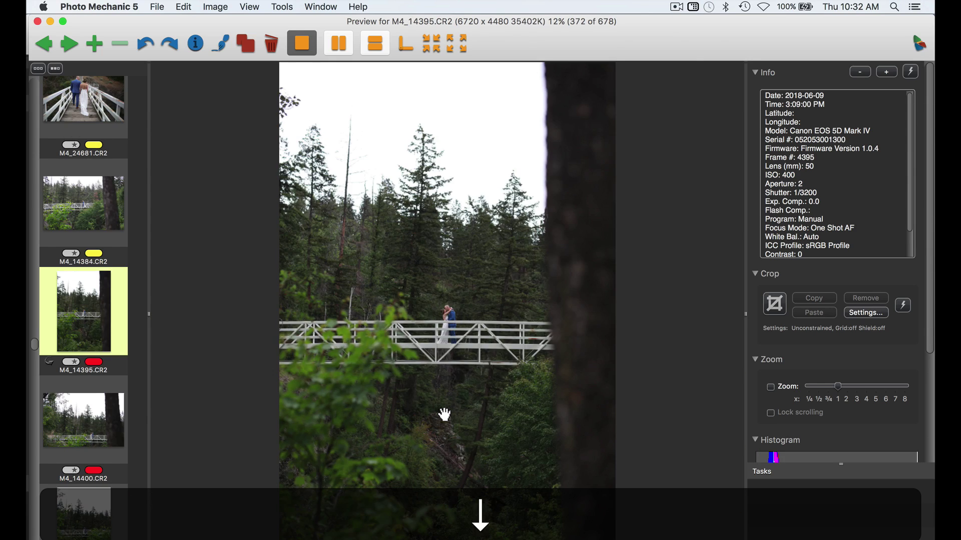
pyautogui.press('2')
pyautogui.press('Down')
pyautogui.press('Down')
pyautogui.press('2')
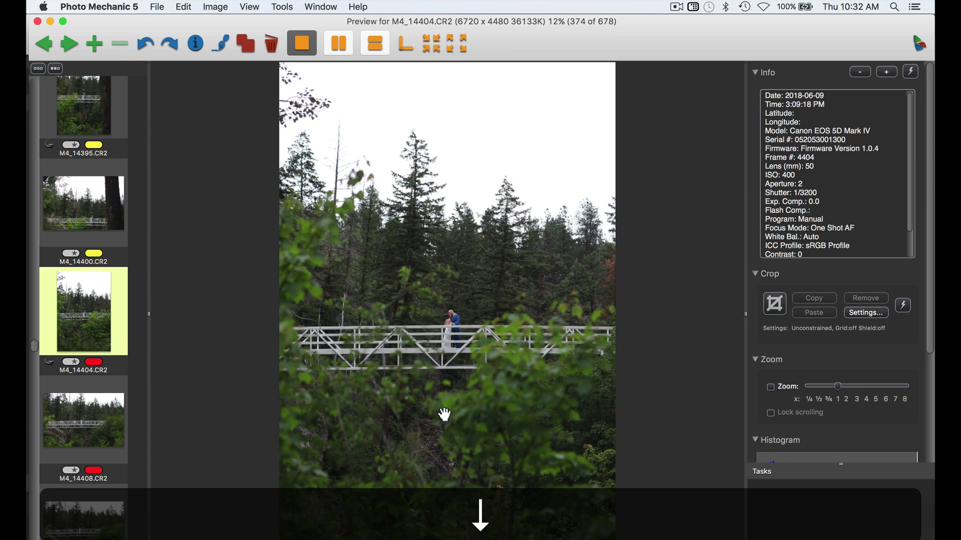
pyautogui.press('Down')
pyautogui.press('2')
pyautogui.press('Down')
pyautogui.press('2')
pyautogui.press('Down')
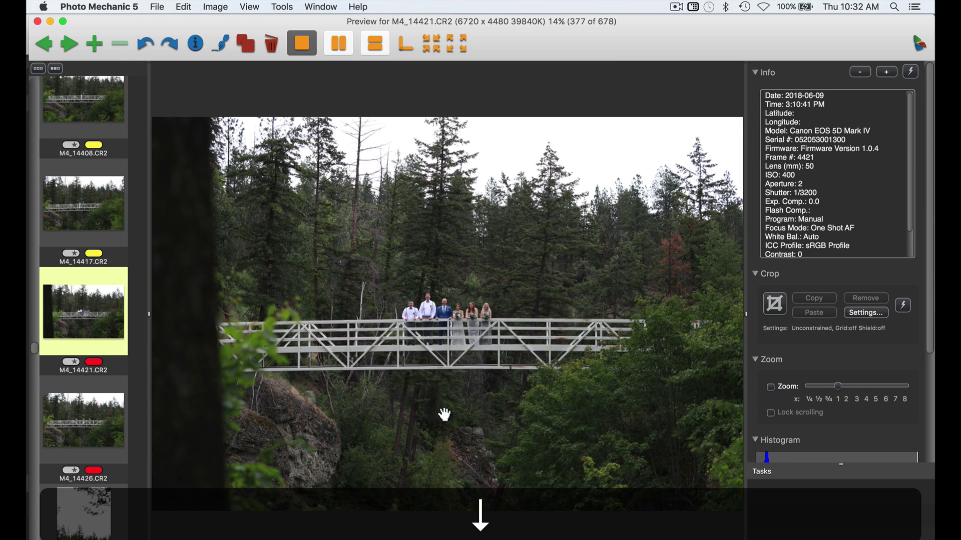
pyautogui.press('2')
# Step: Label footbridge shots M4_14431, M4_14435, M4_14440, M4_24692, M4_24696 and M4_14449 yellow
pyautogui.press('Down')
pyautogui.press('Down')
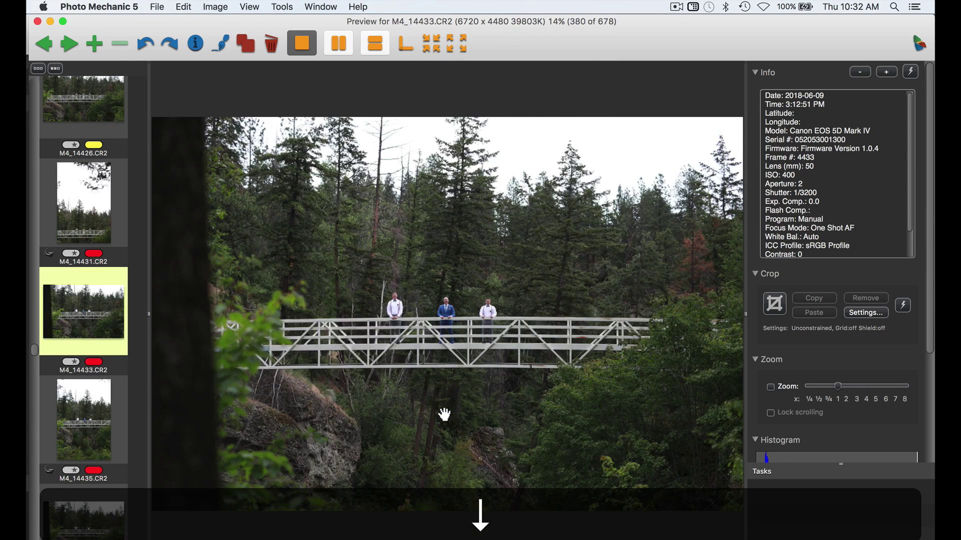
pyautogui.press('2')
pyautogui.press('Down')
pyautogui.press('Down')
pyautogui.press('2')
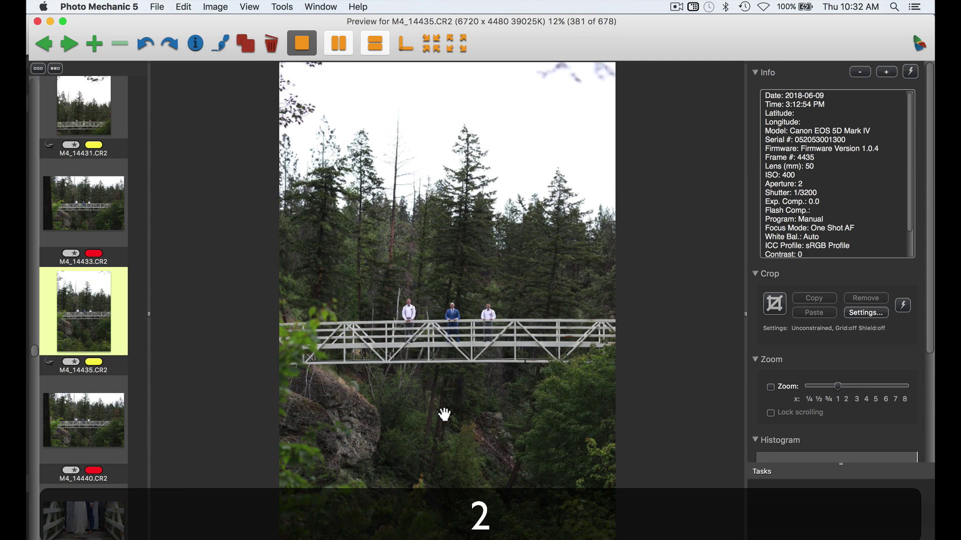
pyautogui.press('Up')
pyautogui.press('Down')
pyautogui.press('Down')
pyautogui.press('2')
pyautogui.press('Down')
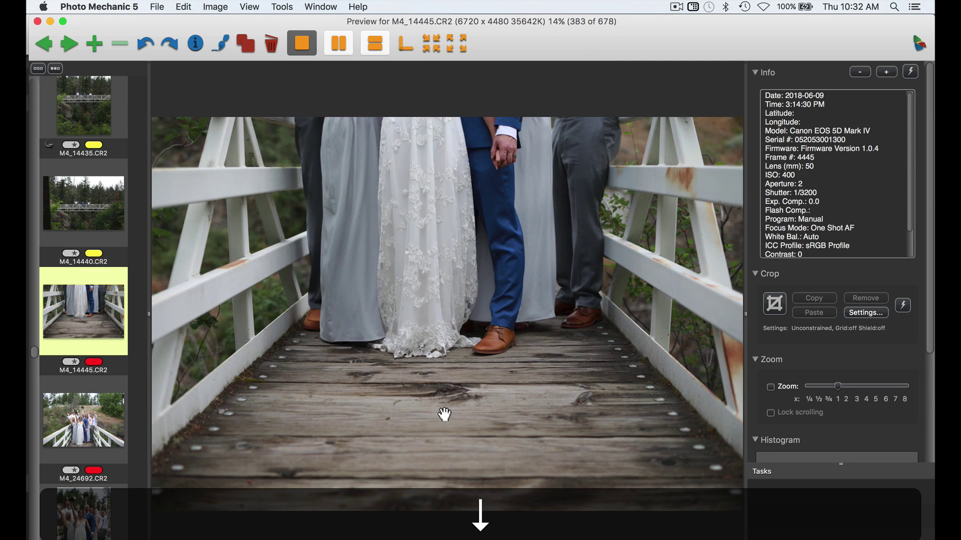
pyautogui.press('Down')
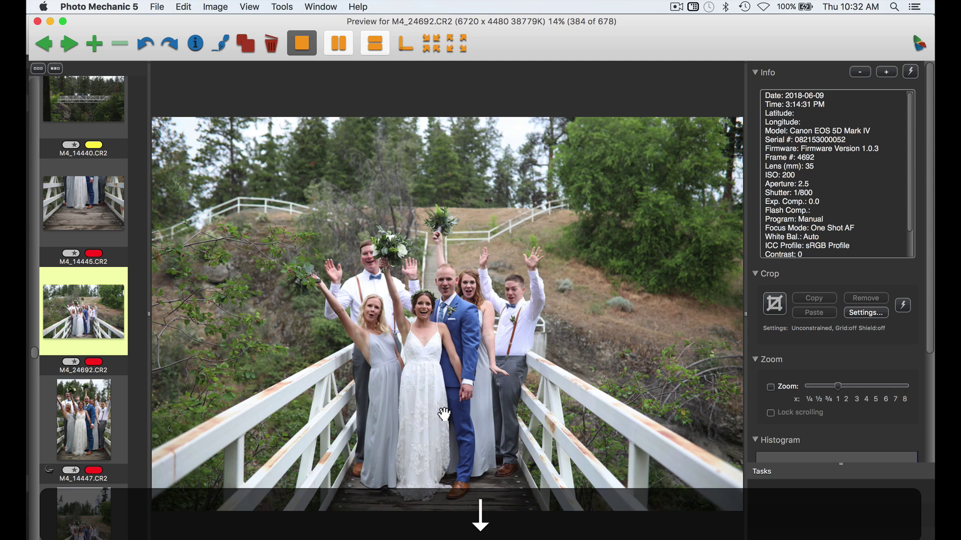
pyautogui.press('2')
pyautogui.press('Down')
pyautogui.press('Down')
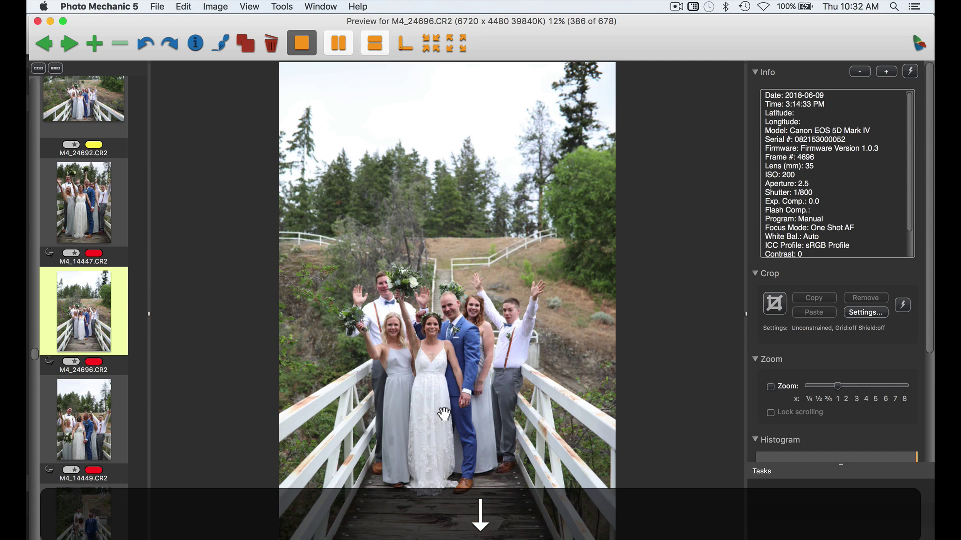
pyautogui.press('2')
pyautogui.press('Down')
pyautogui.press('Down')
pyautogui.press('Up')
pyautogui.press('2')
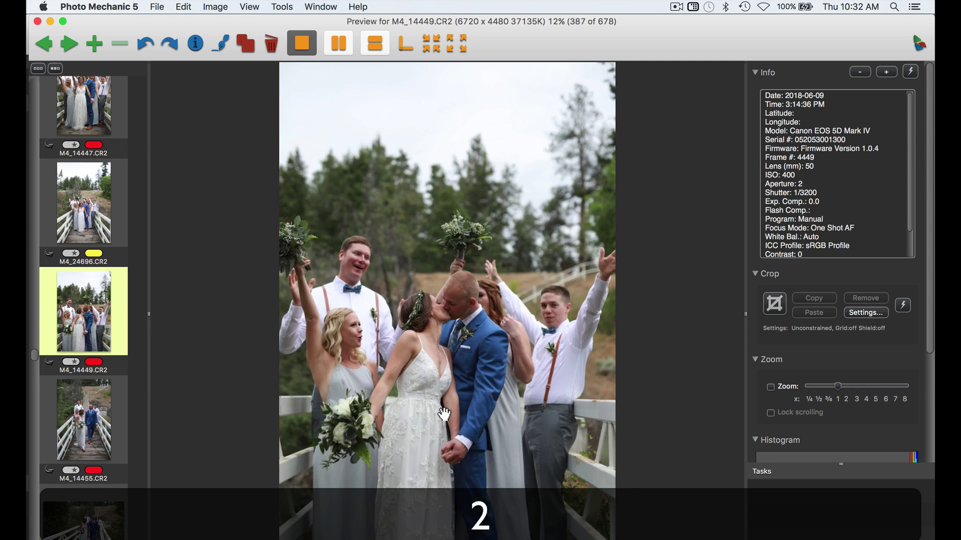
# Step: Label lakeside keepers M4_24707, M4_24716 and M4_24737 to M4_24739 yellow, reaching image 398
pyautogui.press('Down')
pyautogui.press('Down')
pyautogui.press('Down')
pyautogui.press('2')
pyautogui.press('Down')
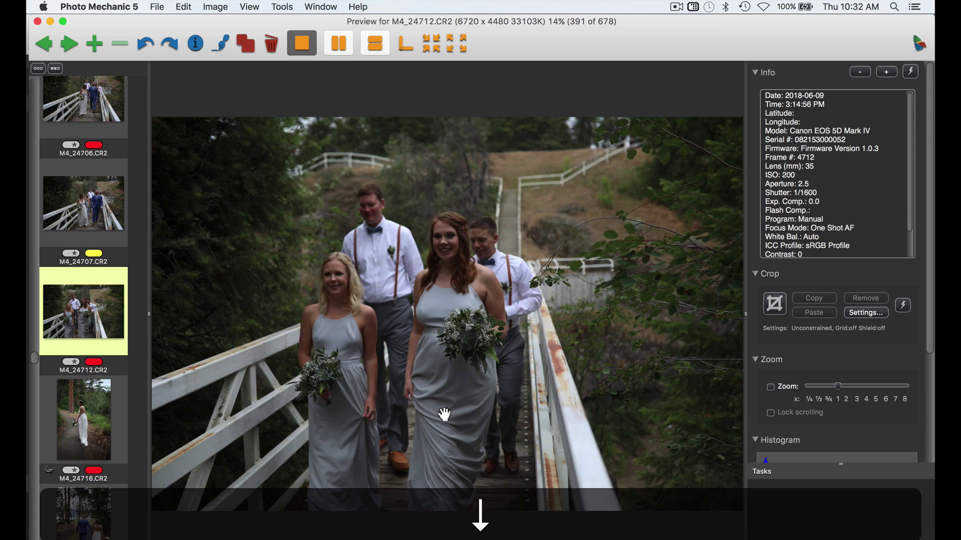
pyautogui.press('Down')
pyautogui.press('Down')
pyautogui.press('Up')
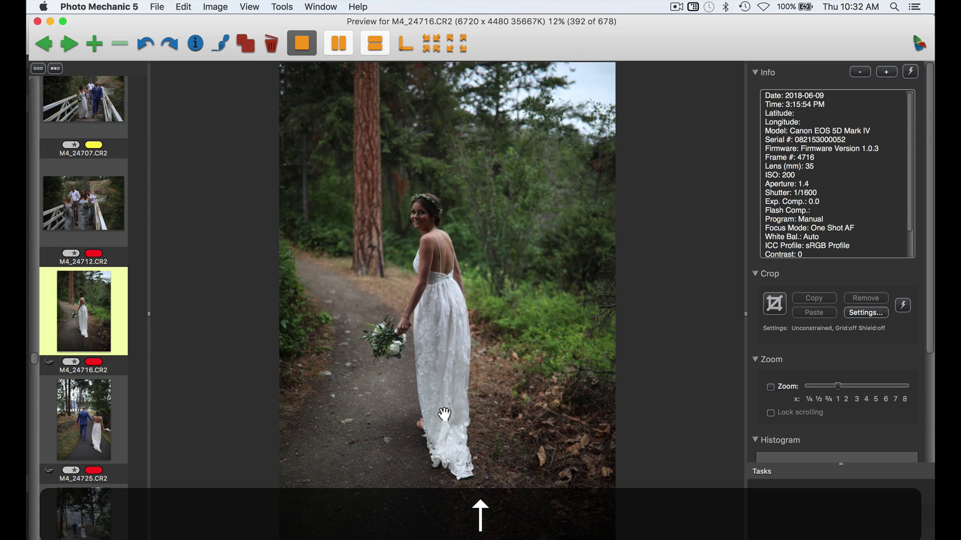
pyautogui.press('2')
pyautogui.press('Down')
pyautogui.press('Down')
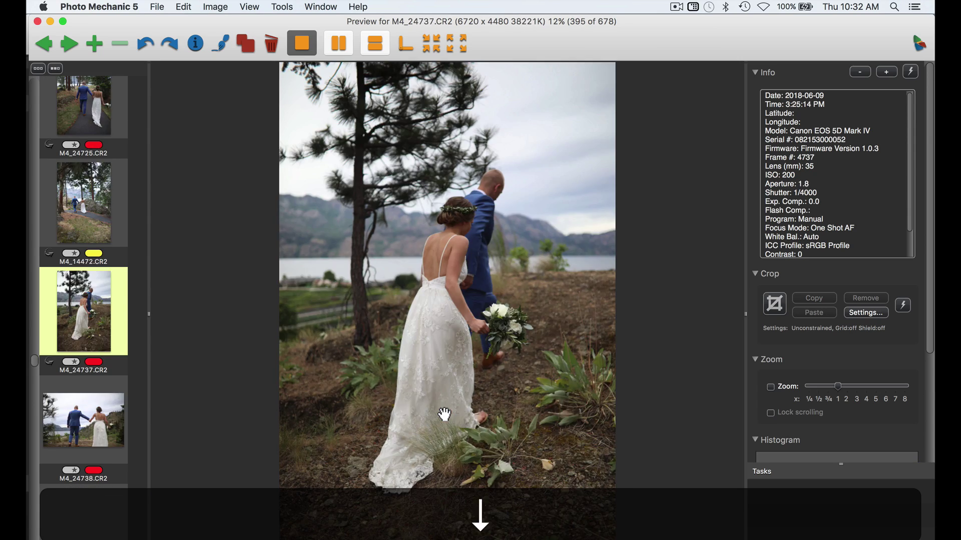
pyautogui.press('3')
pyautogui.press('Down')
pyautogui.press('2')
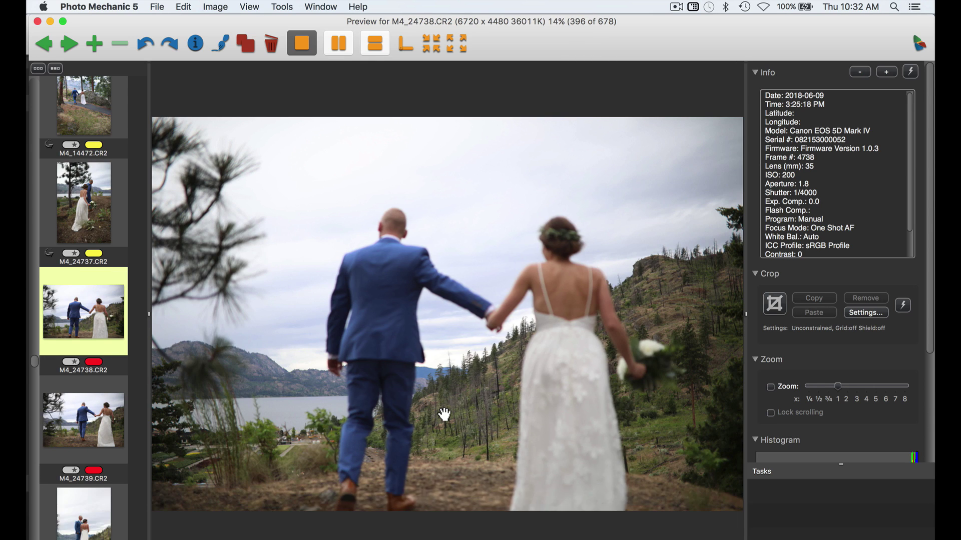
pyautogui.press('Down')
pyautogui.press('Down')
pyautogui.press('Up')
pyautogui.press('2')
# Step: Tag hillside portrait M4_14509 yellow, and clear the mistaken label from M4_24789
pyautogui.press('Down')
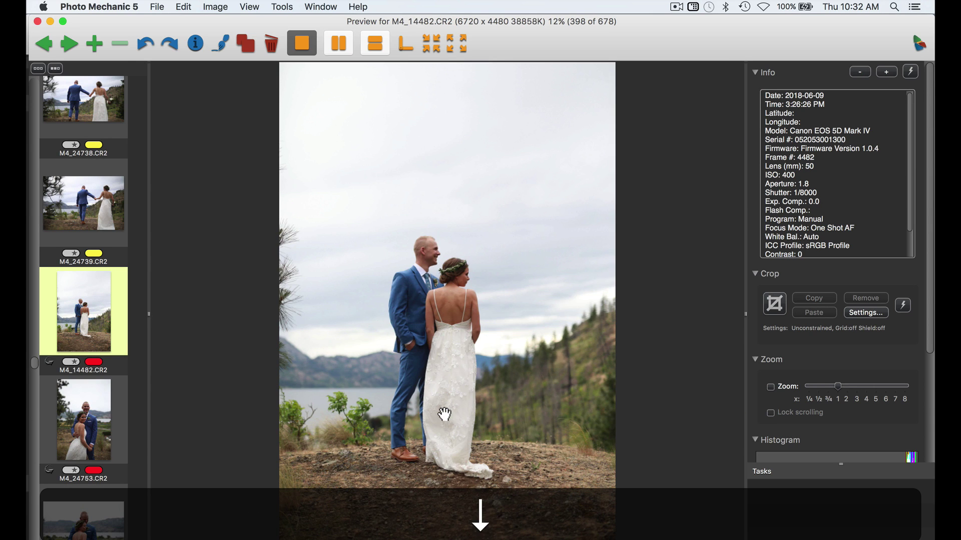
pyautogui.press('Down')
pyautogui.press('Down')
pyautogui.press('Up')
pyautogui.press('Down')
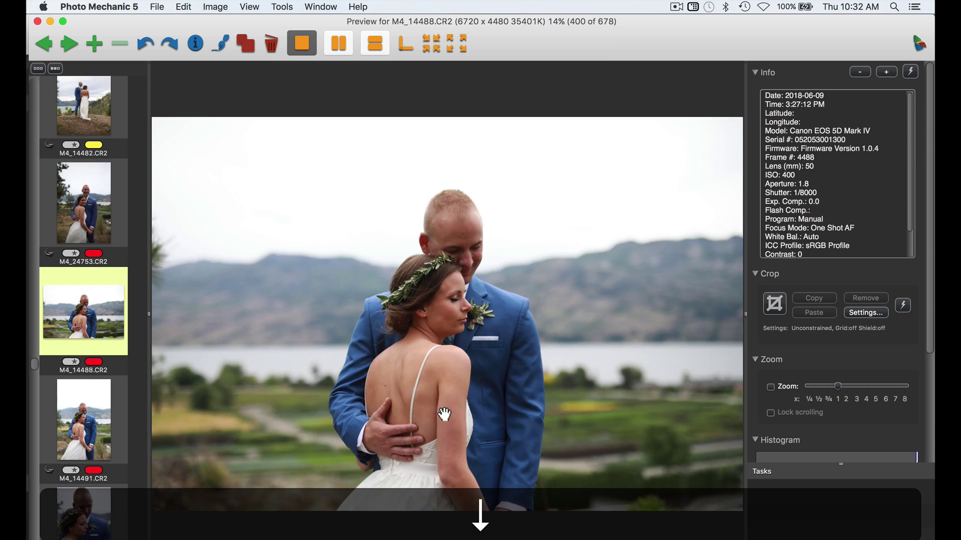
pyautogui.press('Down')
pyautogui.press('Down')
pyautogui.press('Down')
pyautogui.press('Down')
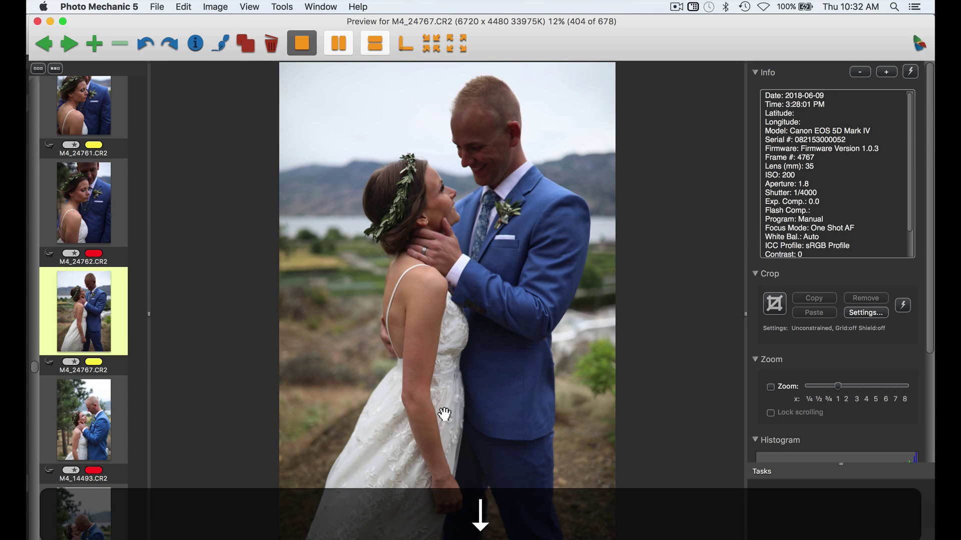
pyautogui.press('Down')
pyautogui.press('Down')
pyautogui.press('Down')
pyautogui.press('Down')
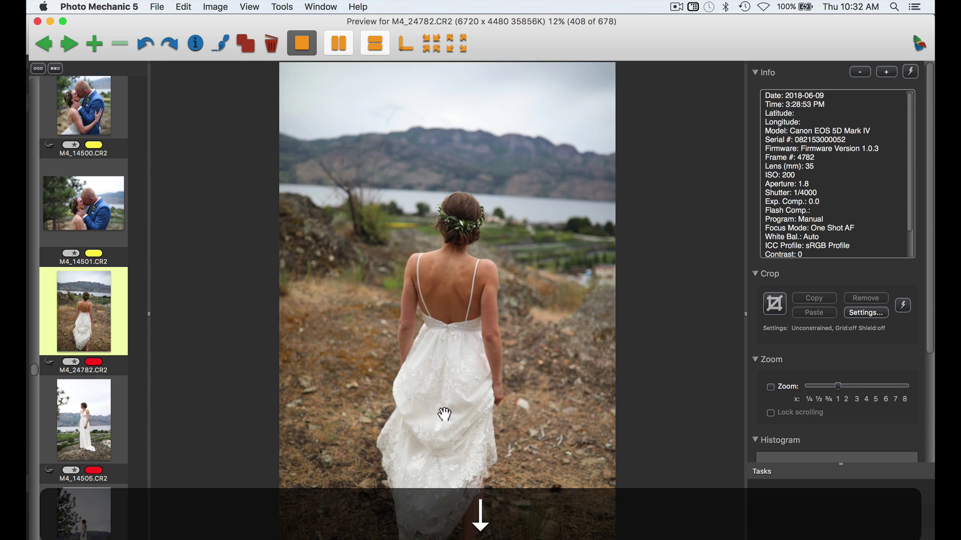
pyautogui.press('Down')
pyautogui.press('Down')
pyautogui.press('Down')
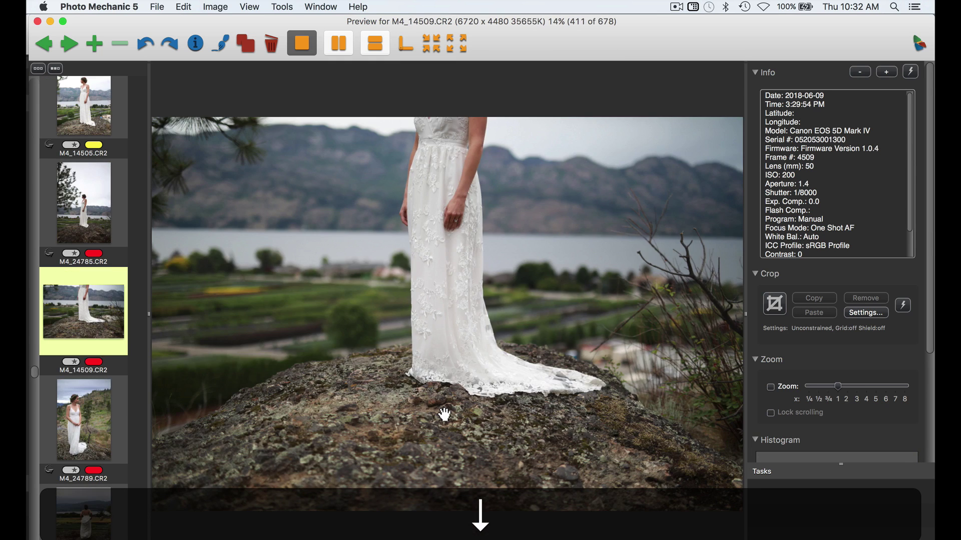
pyautogui.press('2')
pyautogui.press('Down')
pyautogui.press('2')
# Step: Tag lakeside keepers M4_14510, M4_14516, M4_24799 and M4_24808 yellow
pyautogui.press('Down')
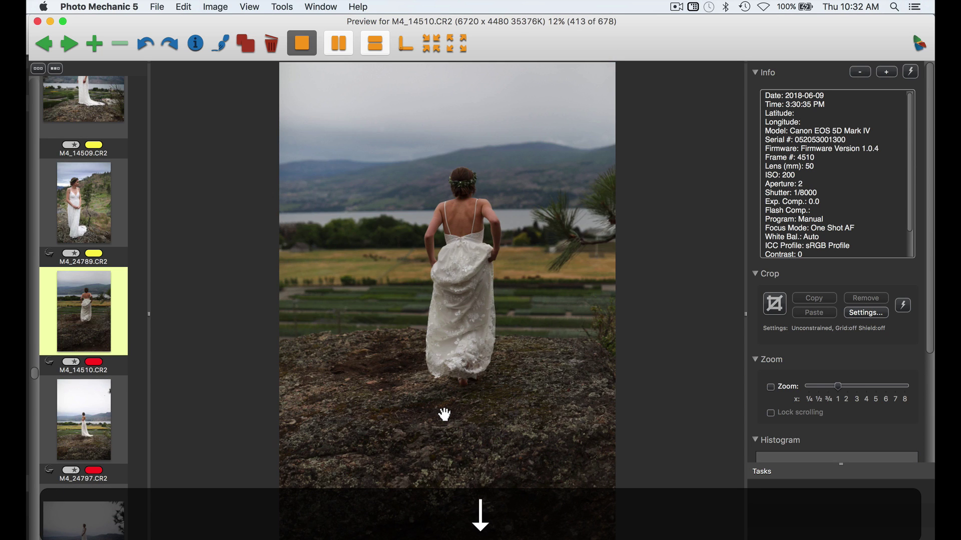
pyautogui.press('Up')
pyautogui.press('0')
pyautogui.press('Down')
pyautogui.press('2')
pyautogui.press('Down')
pyautogui.press('Down')
pyautogui.press('2')
pyautogui.press('Down')
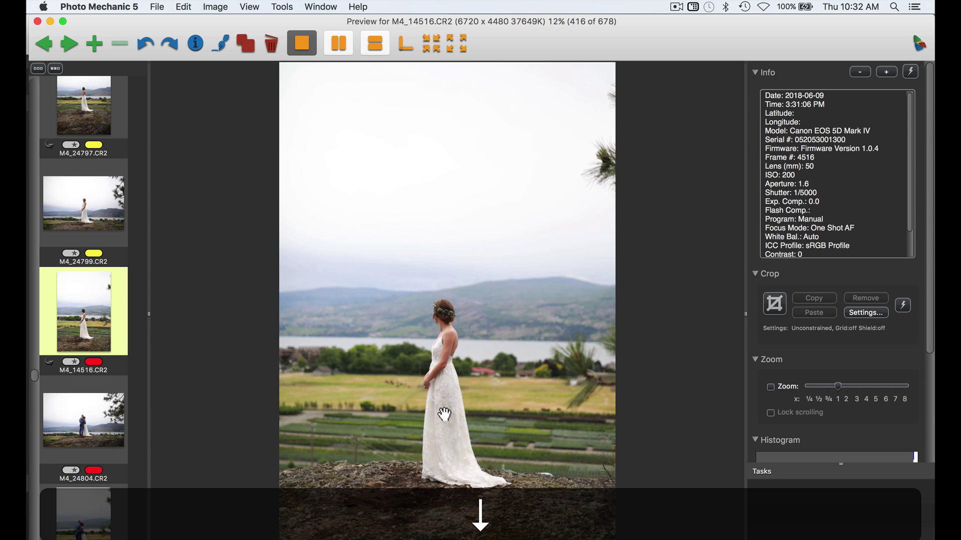
pyautogui.press('2')
pyautogui.press('Down')
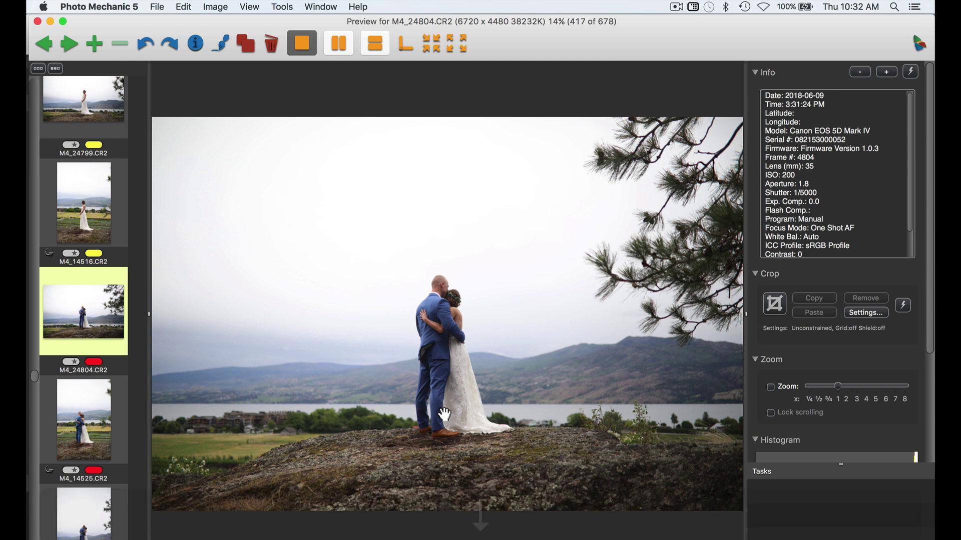
pyautogui.press('Down')
# Step: Tag M4_24812, M4_24813, M4_14529, M4_14536 and M4_24821 yellow, reaching frame 427
pyautogui.press('Down')
pyautogui.press('2')
pyautogui.press('Down')
pyautogui.press('Down')
pyautogui.press('Up')
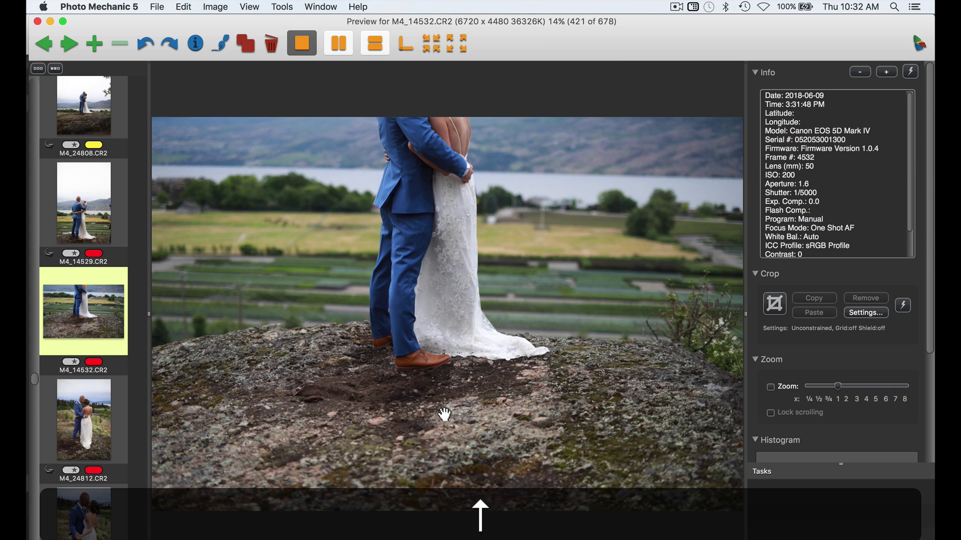
pyautogui.press('2')
pyautogui.press('Down')
pyautogui.press('Down')
pyautogui.press('2')
pyautogui.press('Down')
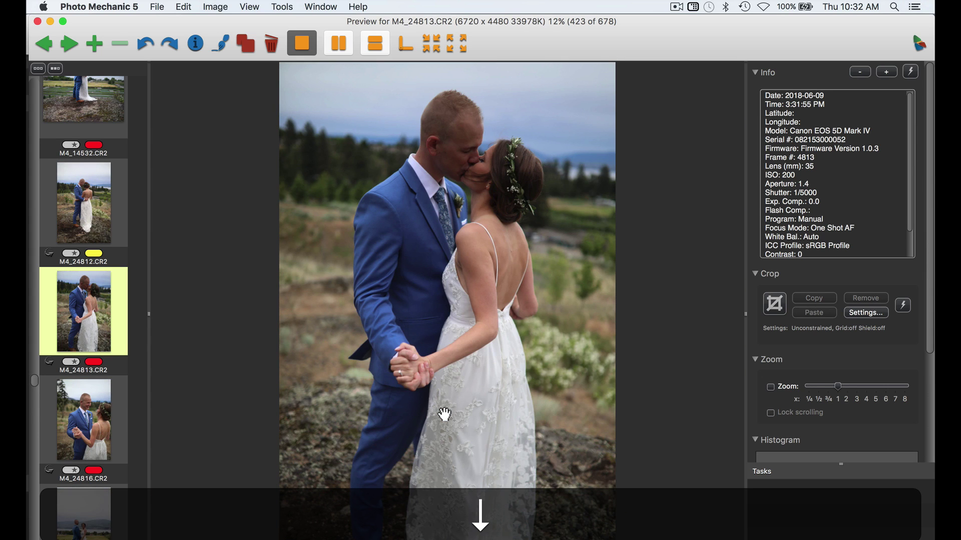
pyautogui.press('2')
pyautogui.press('Down')
pyautogui.press('Down')
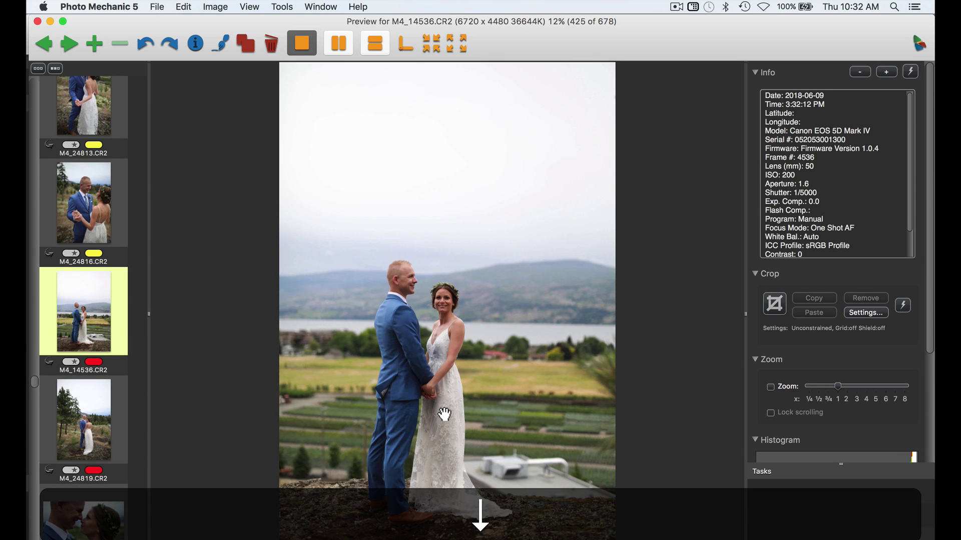
pyautogui.press('2')
pyautogui.press('Down')
pyautogui.press('Down')
pyautogui.press('2')
pyautogui.press('Down')
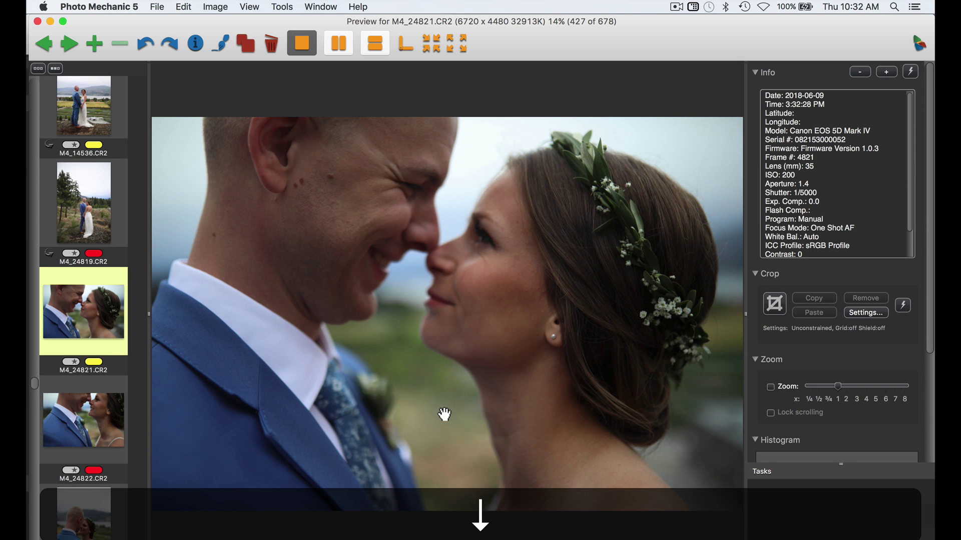
# Step: Tag couple keepers M4_24822, M4_14545, M4_24833 and M4_14548 yellow
pyautogui.press('2')
pyautogui.press('Down')
pyautogui.press('Down')
pyautogui.press('Down')
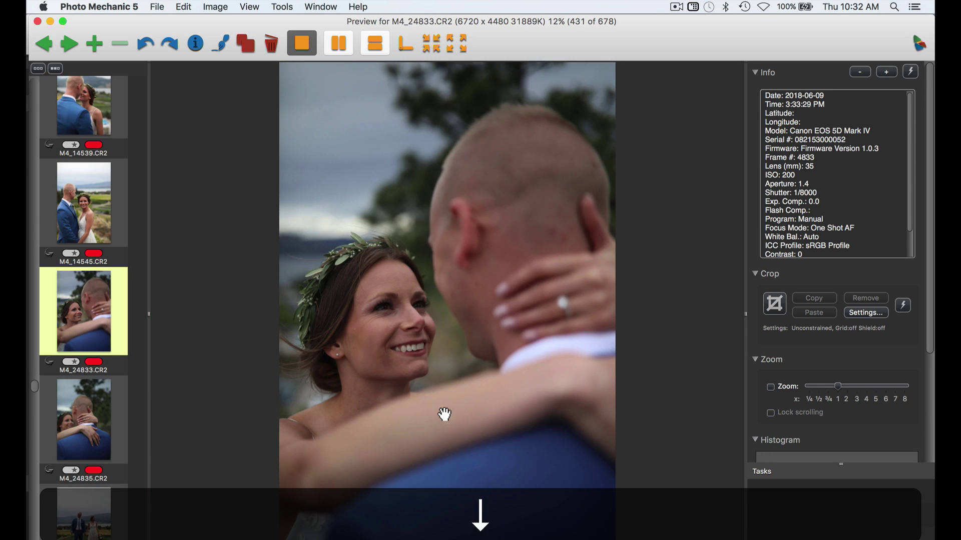
pyautogui.press('Up')
pyautogui.press('2')
pyautogui.press('Down')
pyautogui.press('2')
# Step: Tag M4_24835 and M4_14559 yellow, clear M4_14555's label, and return to M4_14548
pyautogui.press('Down')
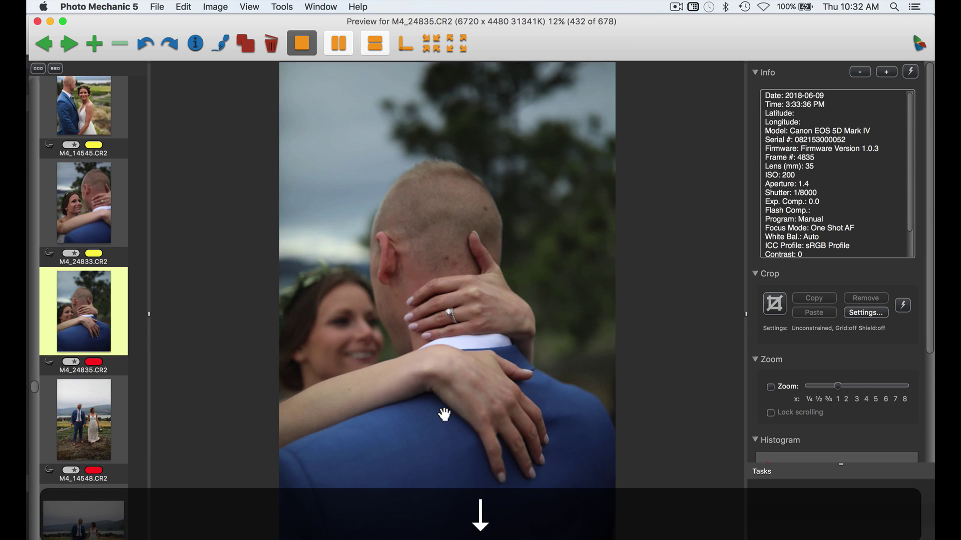
pyautogui.press('Down')
pyautogui.press('2')
pyautogui.press('Up')
pyautogui.press('2')
pyautogui.press('Down')
pyautogui.press('Down')
pyautogui.press('Down')
pyautogui.press('2')
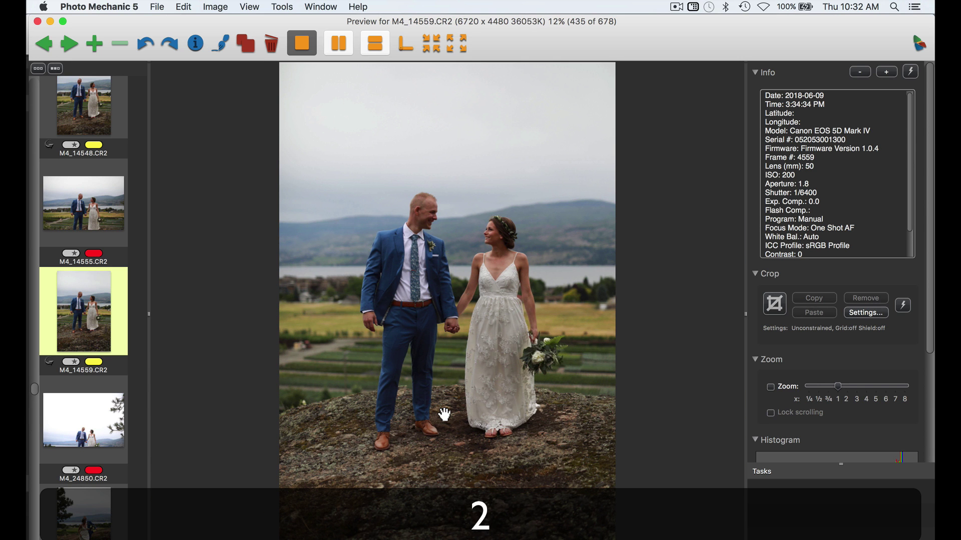
pyautogui.press('Down')
pyautogui.press('Down')
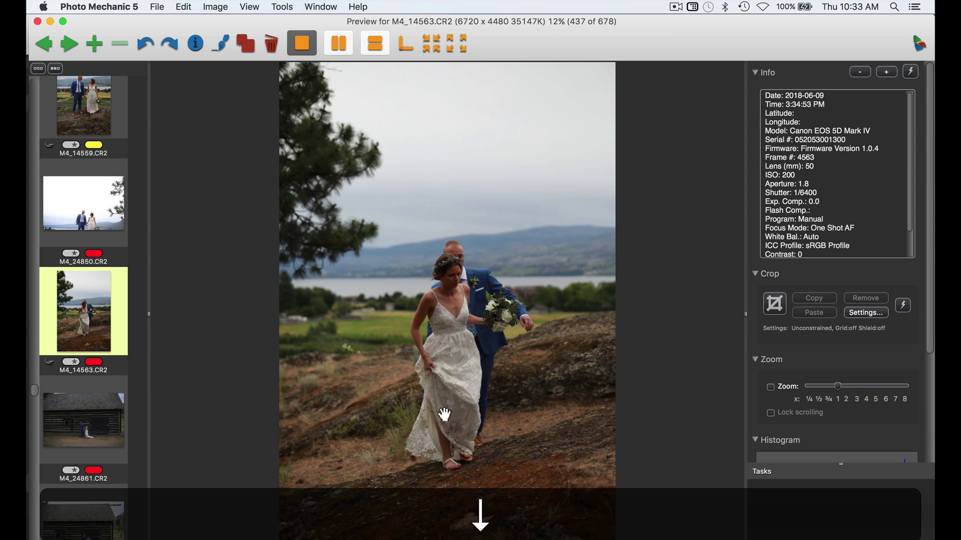
pyautogui.press('Up')
pyautogui.press('Up')
pyautogui.press('Up')
pyautogui.press('0')
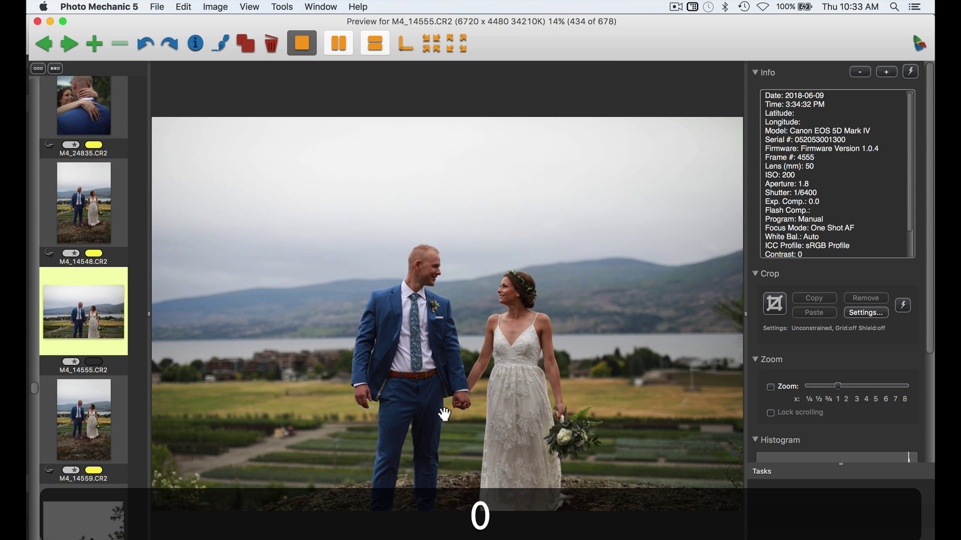
pyautogui.press('Up')
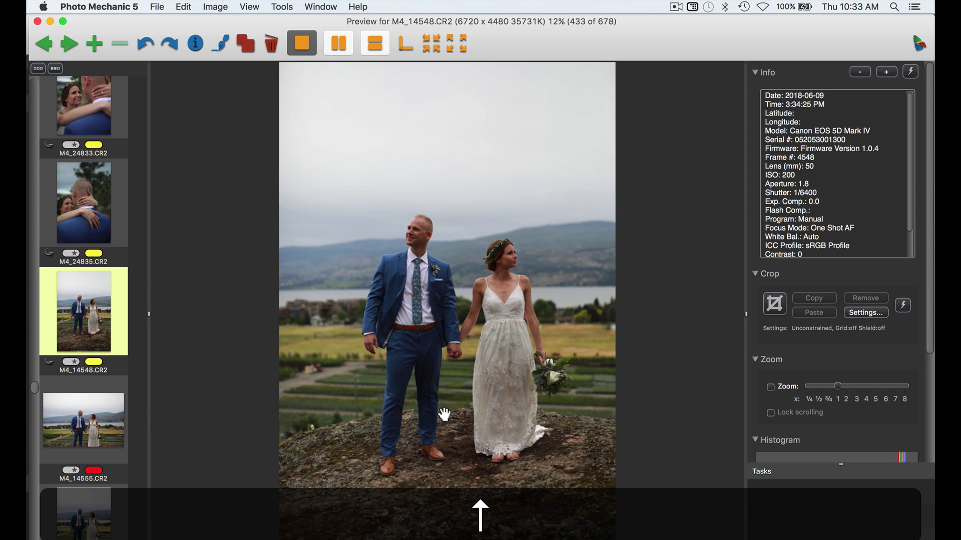
# Step: Clear M4_14548's yellow label and tag barn shot M4_14580 yellow
pyautogui.press('0')
pyautogui.press('Down')
pyautogui.press('Down')
pyautogui.press('Down')
pyautogui.press('Down')
pyautogui.press('Down')
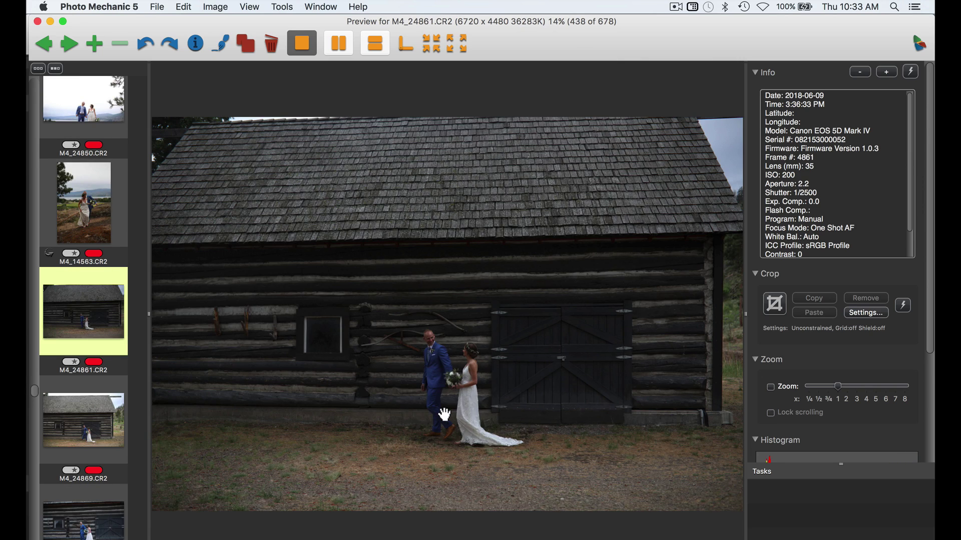
pyautogui.press('Down')
pyautogui.press('Down')
pyautogui.press('Down')
pyautogui.press('Down')
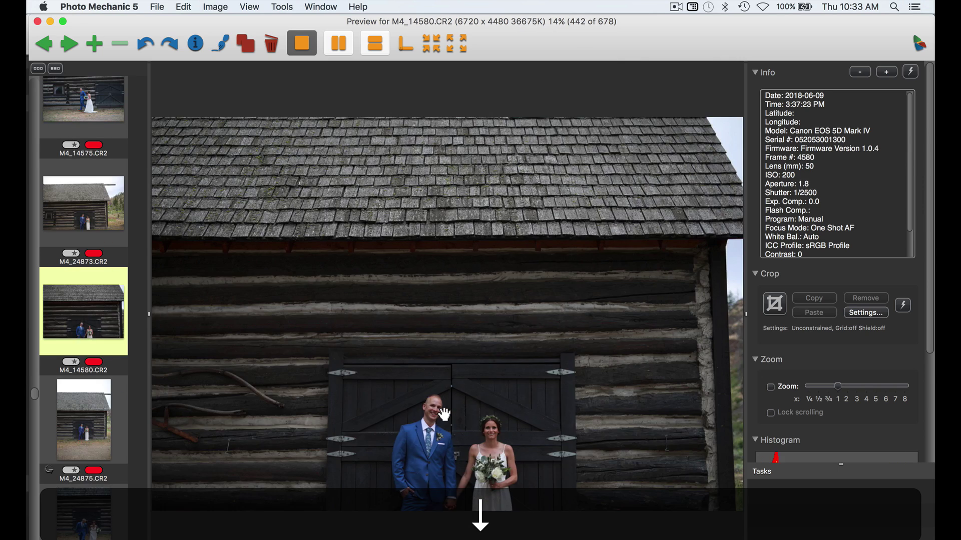
pyautogui.press('Up')
pyautogui.press('Down')
pyautogui.press('2')
# Step: Review the dock group shots from M4_14584 through M4_24926 to M4_24947
pyautogui.press('Down')
pyautogui.press('Down')
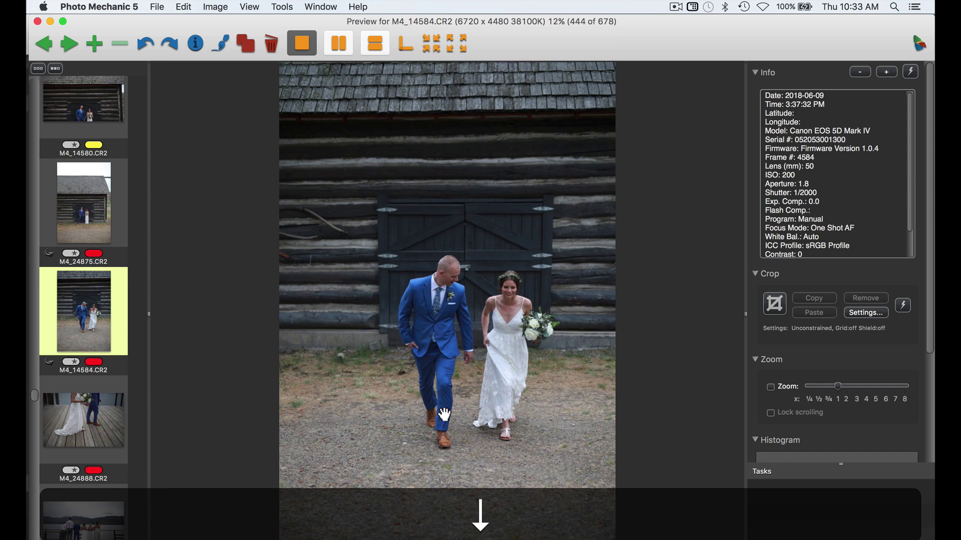
pyautogui.press('Down')
pyautogui.press('Down')
pyautogui.press('Down')
pyautogui.press('Down')
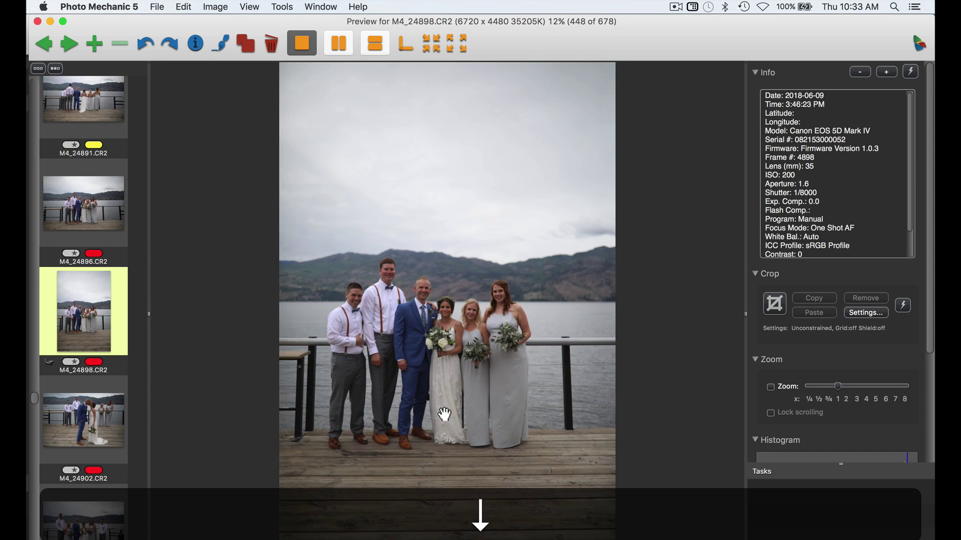
pyautogui.press('Down')
pyautogui.press('Down')
pyautogui.press('Up')
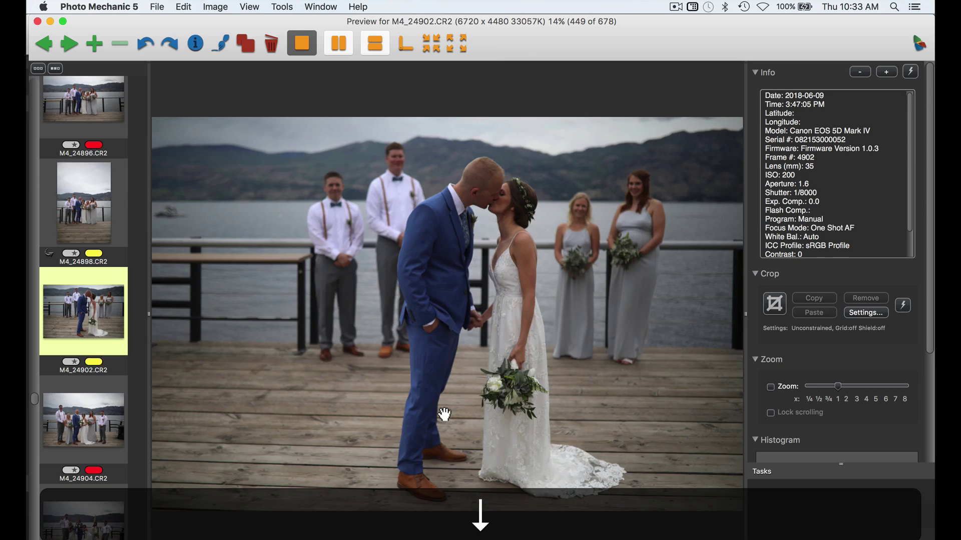
pyautogui.press('Down')
pyautogui.press('Down')
pyautogui.press('Down')
pyautogui.press('Down')
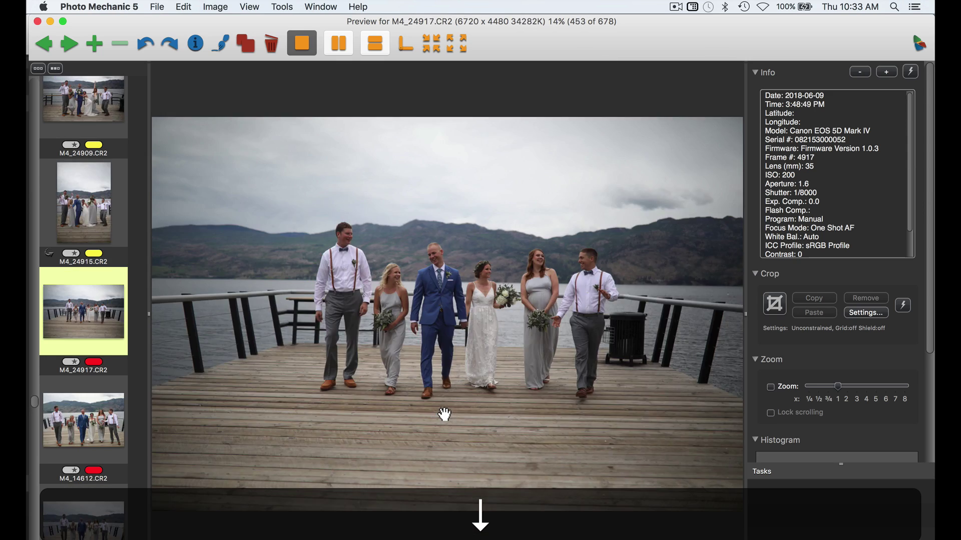
pyautogui.press('Down')
pyautogui.press('Down')
pyautogui.press('Down')
pyautogui.press('Down')
pyautogui.press('Up')
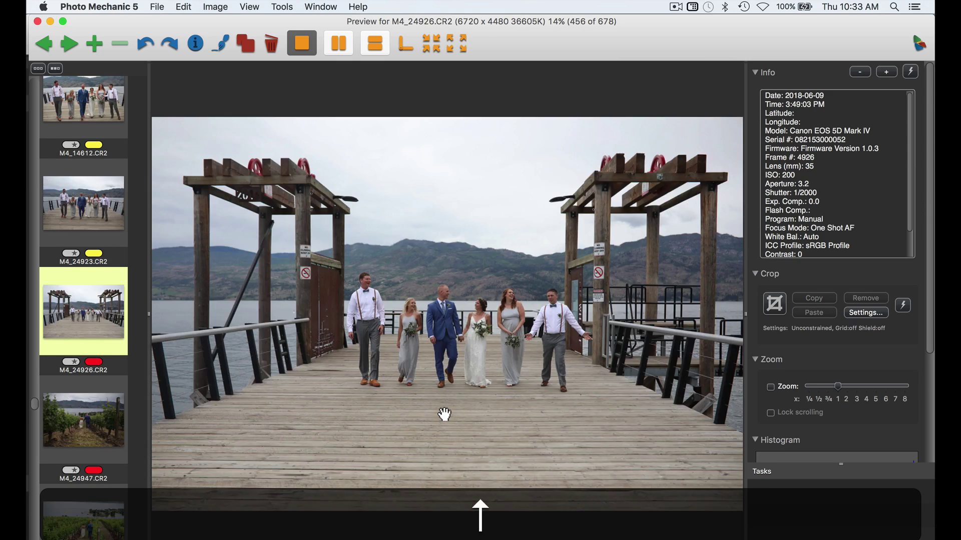
pyautogui.press('Down')
# Step: Tag M4_24947, M4_24963, M4_14632 and M4_14633 yellow as keepers
pyautogui.press('2')
pyautogui.press('Down')
pyautogui.press('Down')
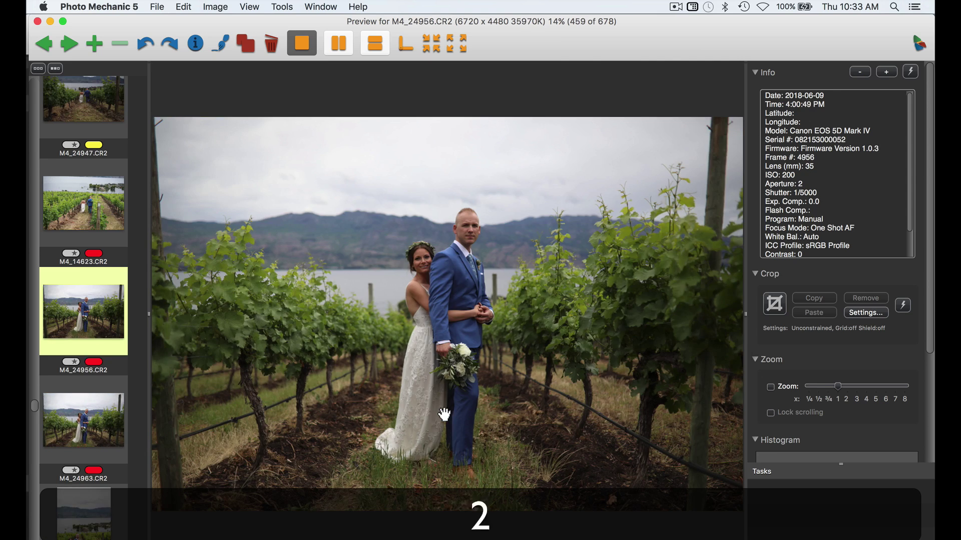
pyautogui.press('Down')
pyautogui.press('Down')
pyautogui.press('Up')
pyautogui.press('2')
pyautogui.press('Down')
pyautogui.press('2')
pyautogui.press('Down')
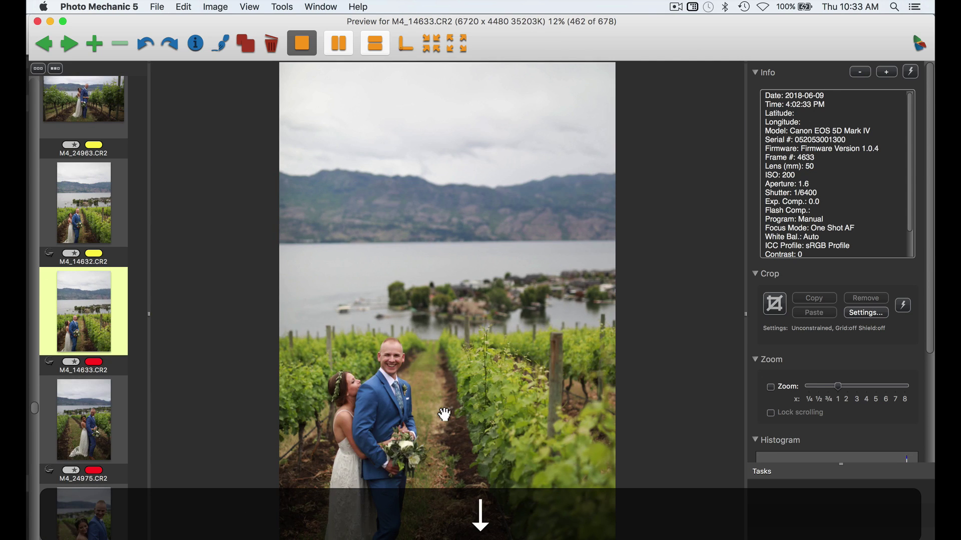
pyautogui.press('2')
# Step: Tag M4_24975 and M4_24978 yellow, then review past M4_14638 to M4_24994
pyautogui.press('Down')
pyautogui.press('2')
pyautogui.press('Down')
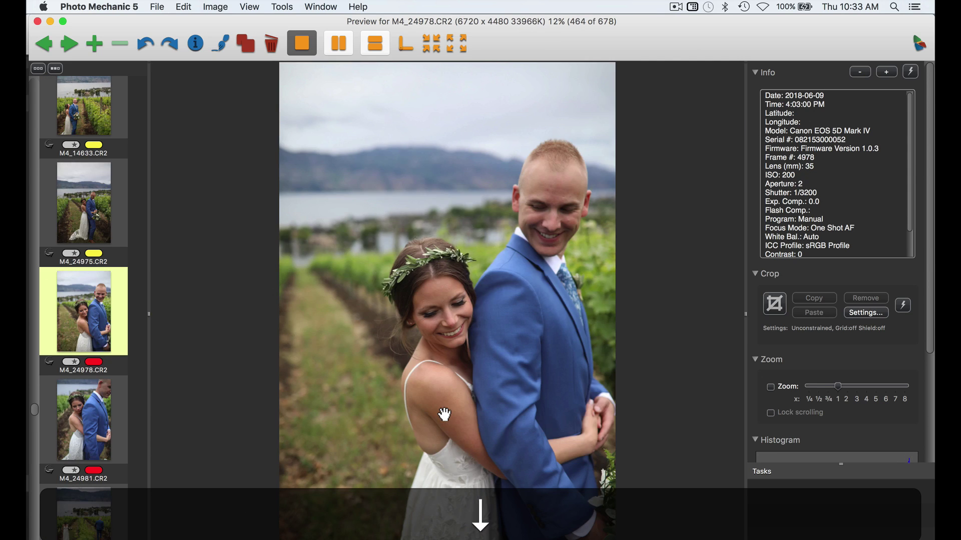
pyautogui.press('2')
pyautogui.press('Down')
pyautogui.press('Down')
pyautogui.press('Up')
pyautogui.press('Down')
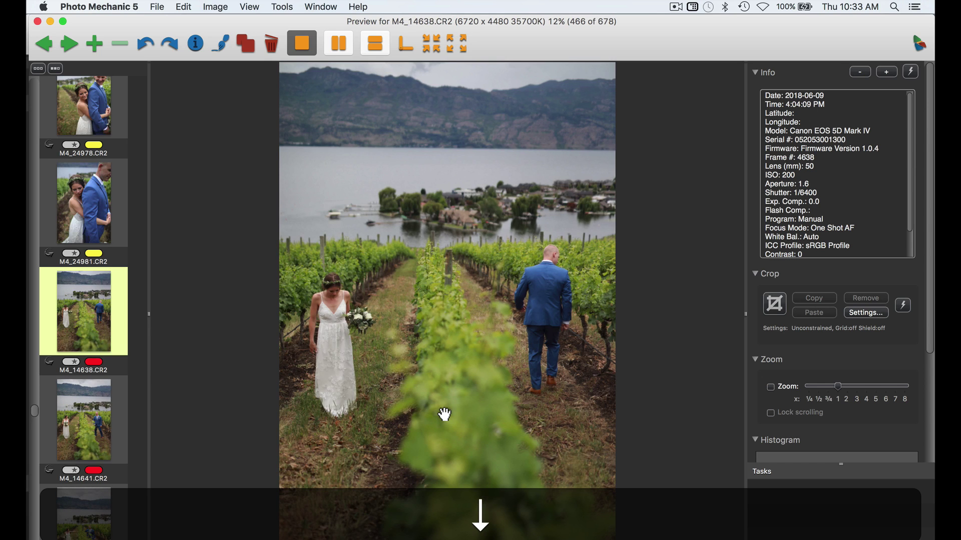
pyautogui.press('Up')
pyautogui.press('Down')
pyautogui.press('Down')
pyautogui.press('Down')
pyautogui.press('Down')
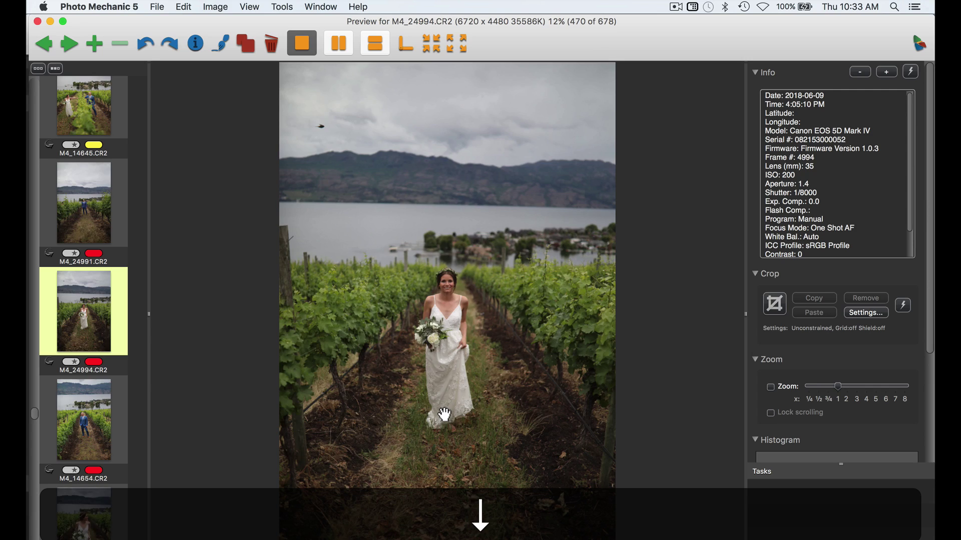
# Step: Tag vineyard portraits M4_24991 and M4_14654 yellow as keepers
pyautogui.press('Down')
pyautogui.press('Up')
pyautogui.press('Up')
pyautogui.press('Down')
pyautogui.press('Down')
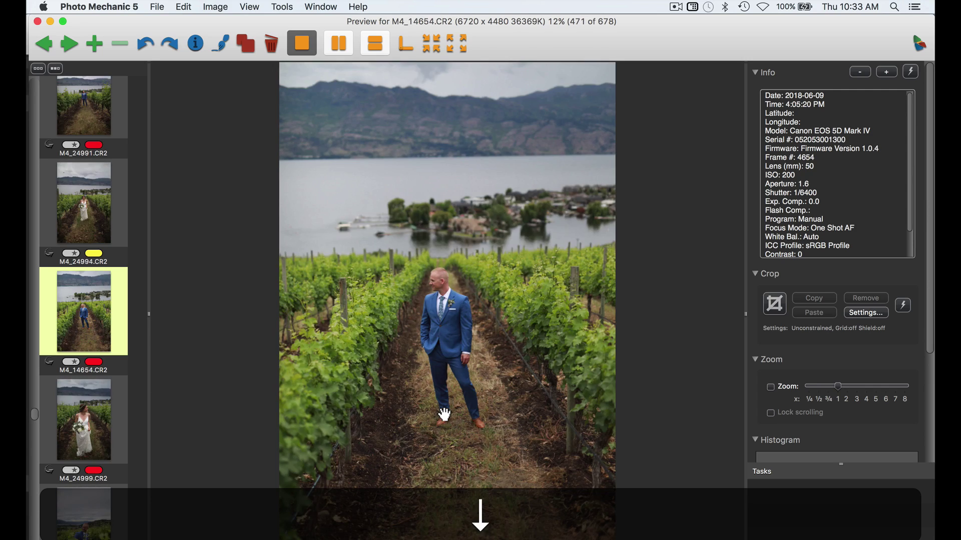
pyautogui.press('Up')
pyautogui.press('Up')
pyautogui.press('2')
pyautogui.press('Down')
pyautogui.press('Down')
pyautogui.press('Down')
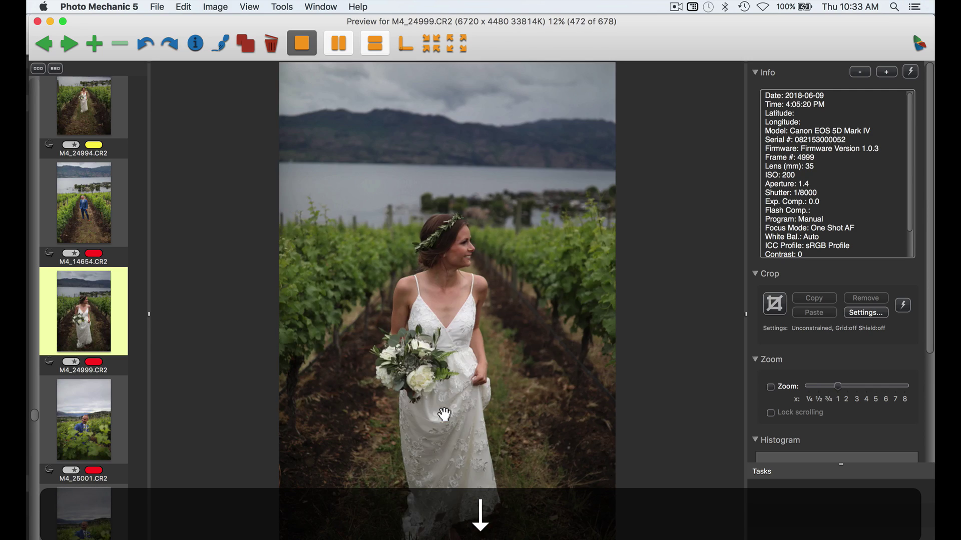
pyautogui.press('Up')
pyautogui.press('2')
pyautogui.press('Down')
pyautogui.press('Down')
# Step: Tag M4_25002 and M4_25010 yellow, leaving M4_14655 through M4_14676 unlabelled
pyautogui.press('Down')
pyautogui.press('Up')
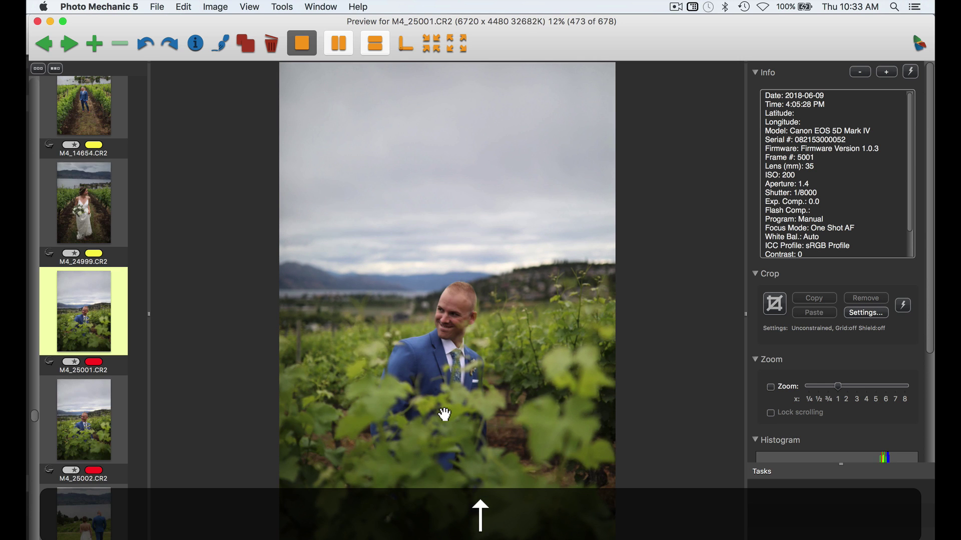
pyautogui.press('Down')
pyautogui.press('2')
pyautogui.press('Down')
pyautogui.press('Down')
pyautogui.press('Up')
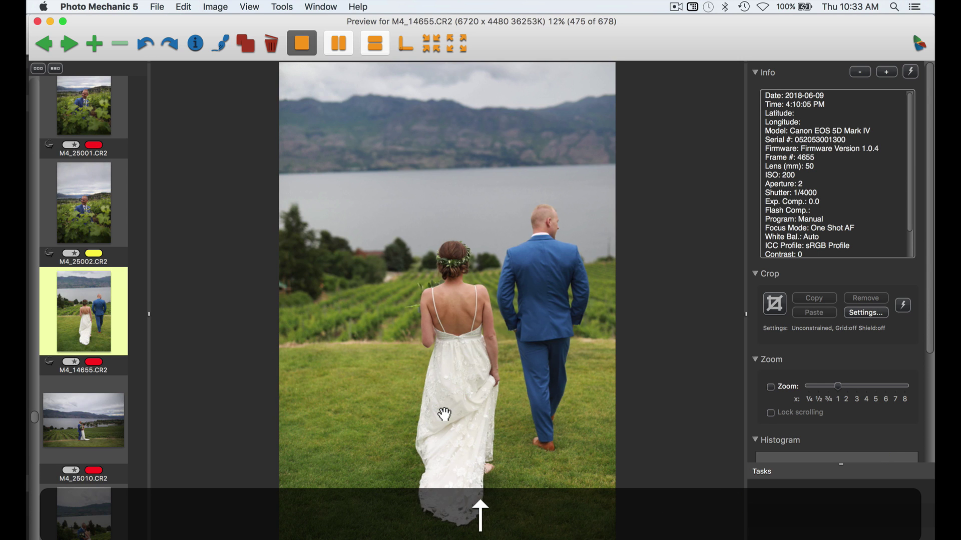
pyautogui.press('Down')
pyautogui.press('2')
pyautogui.press('Down')
pyautogui.press('Down')
pyautogui.press('Up')
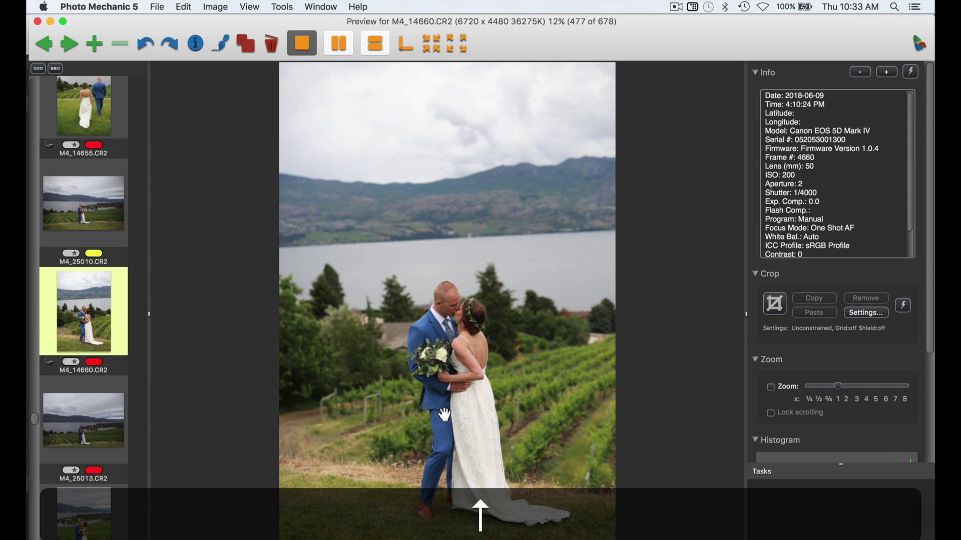
pyautogui.press('Down')
pyautogui.press('Down')
pyautogui.press('Down')
pyautogui.press('Down')
pyautogui.press('Down')
pyautogui.press('Down')
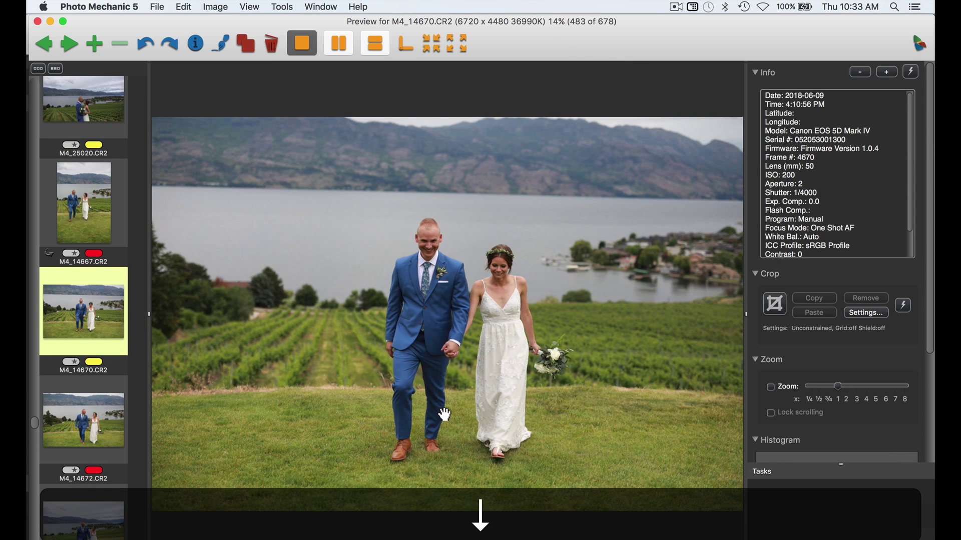
pyautogui.press('Down')
pyautogui.press('Down')
pyautogui.press('Down')
pyautogui.press('Down')
pyautogui.press('Down')
pyautogui.press('Down')
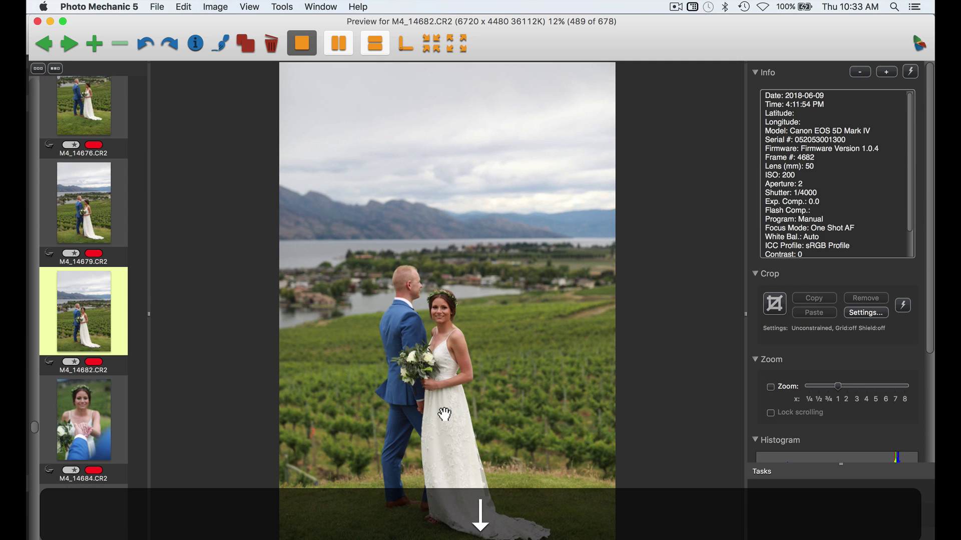
# Step: Tag M4_14682, M4_25049, M4_25052 and M4_25055 yellow, reaching frame 496
pyautogui.press('Down')
pyautogui.press('Up')
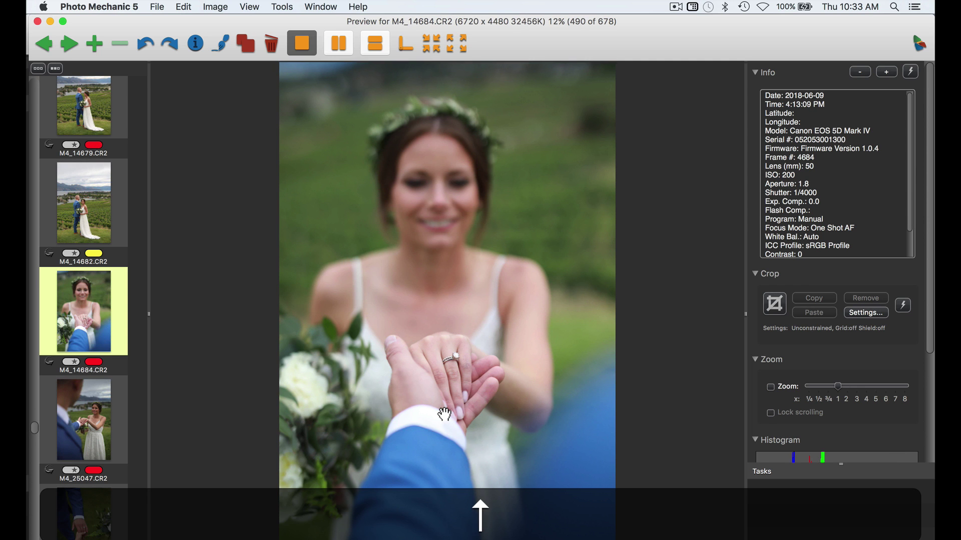
pyautogui.press('Down')
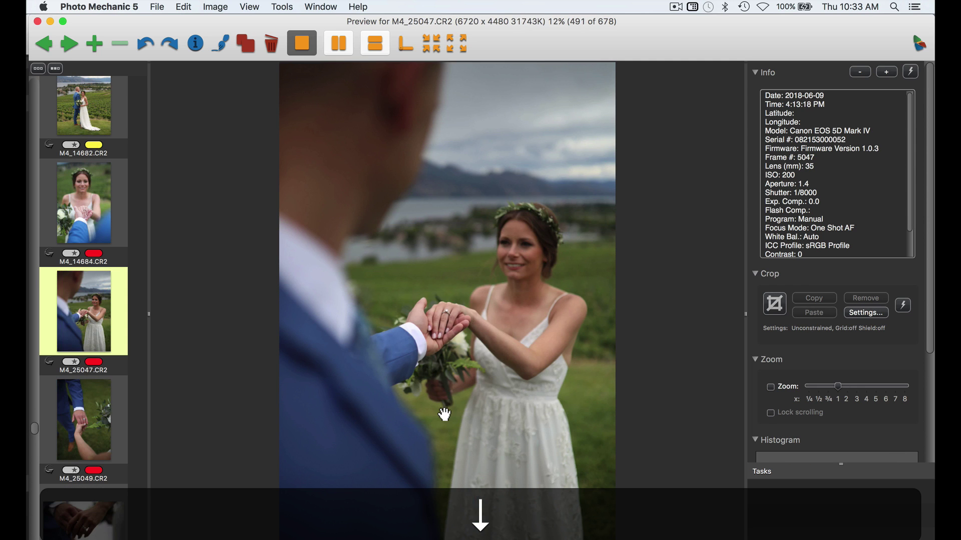
pyautogui.press('Down')
pyautogui.press('Down')
pyautogui.press('Up')
pyautogui.press('Down')
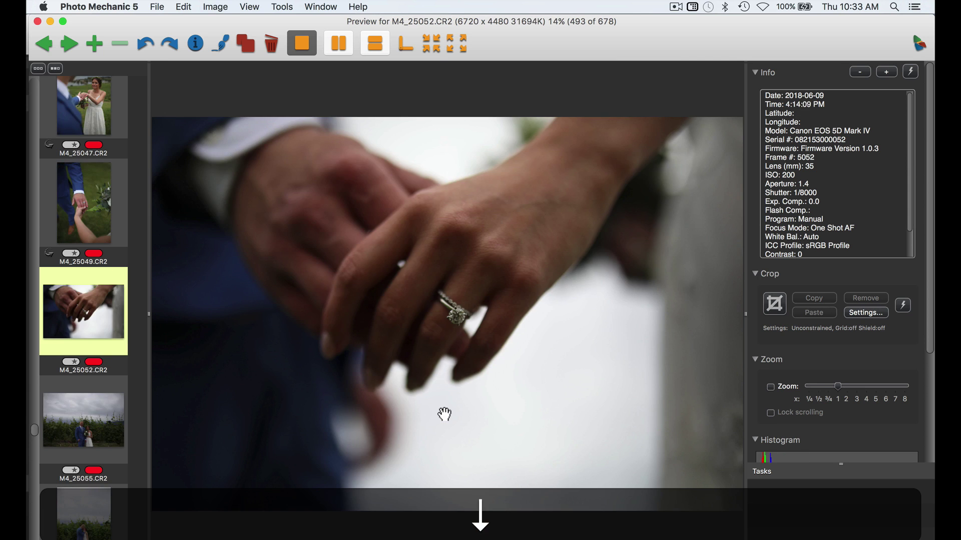
pyautogui.press('Up')
pyautogui.press('Down')
pyautogui.press('2')
pyautogui.press('Down')
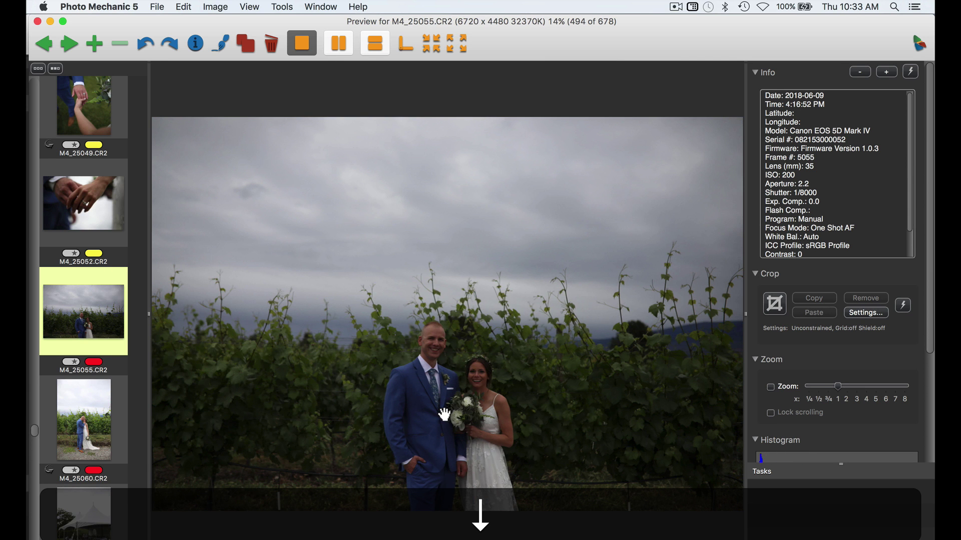
pyautogui.press('Down')
pyautogui.press('Up')
# Step: Tag the tent photos M4_25063, M4_25073 and M4_25070 yellow as keepers
pyautogui.press('Down')
pyautogui.press('Down')
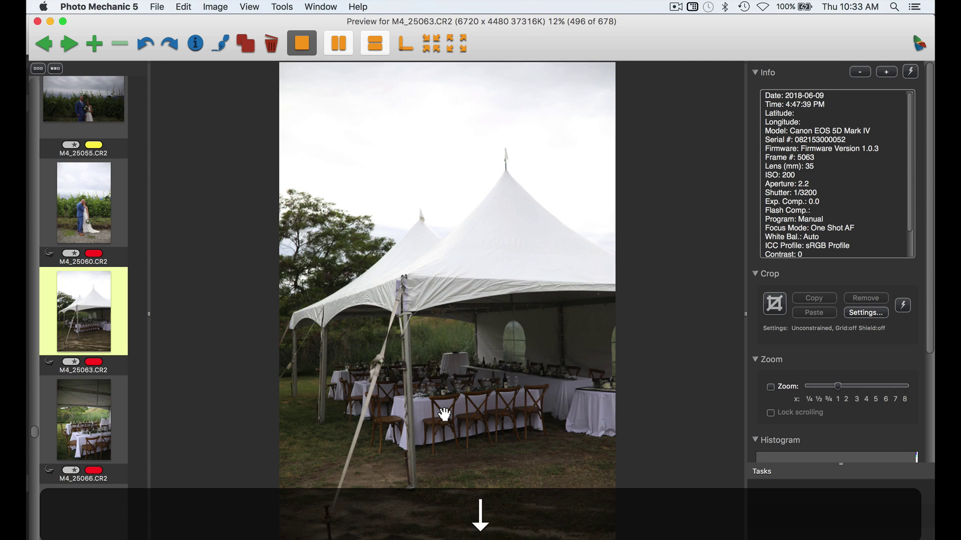
pyautogui.press('Down')
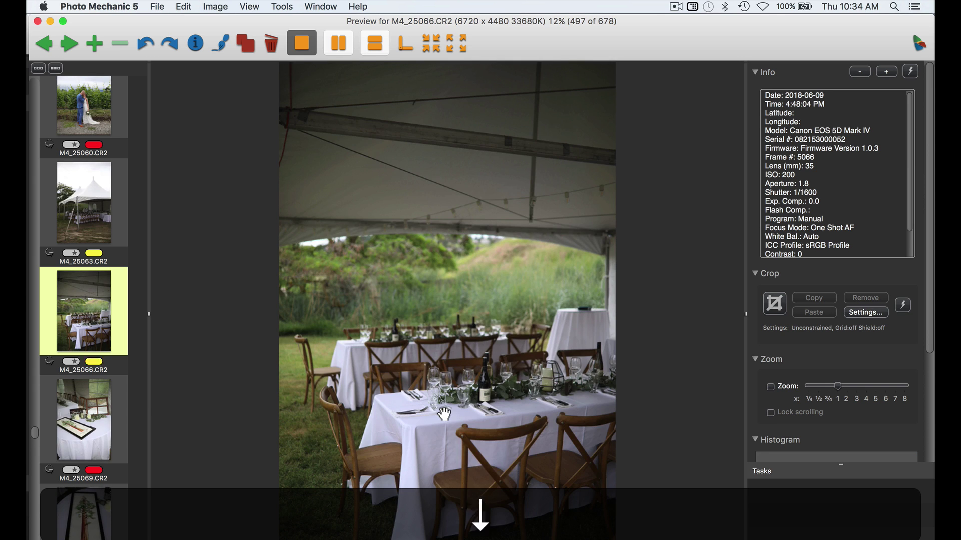
pyautogui.press('Down')
pyautogui.press('Down')
pyautogui.press('Down')
pyautogui.press('Up')
pyautogui.press('2')
pyautogui.press('Down')
pyautogui.press('Down')
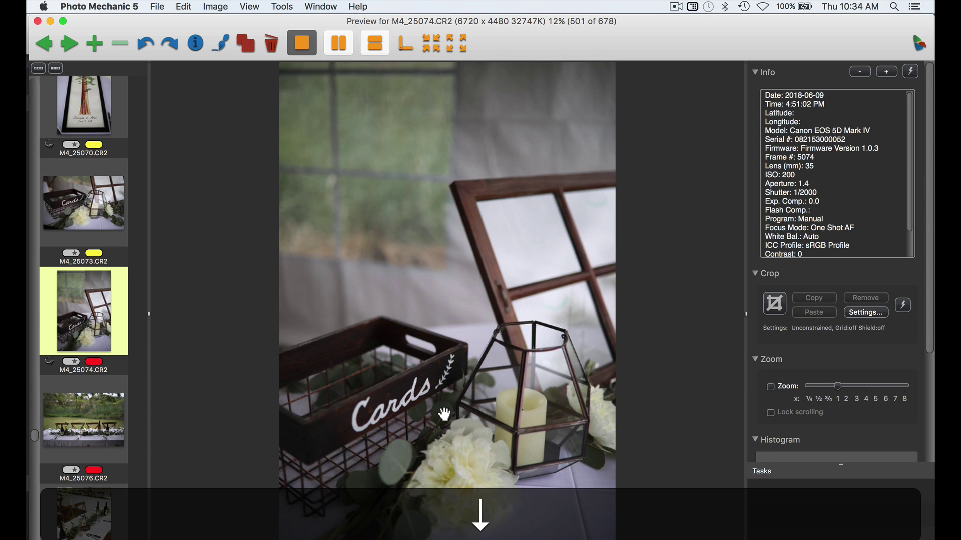
pyautogui.press('Down')
pyautogui.press('Down')
pyautogui.press('Down')
pyautogui.press('Down')
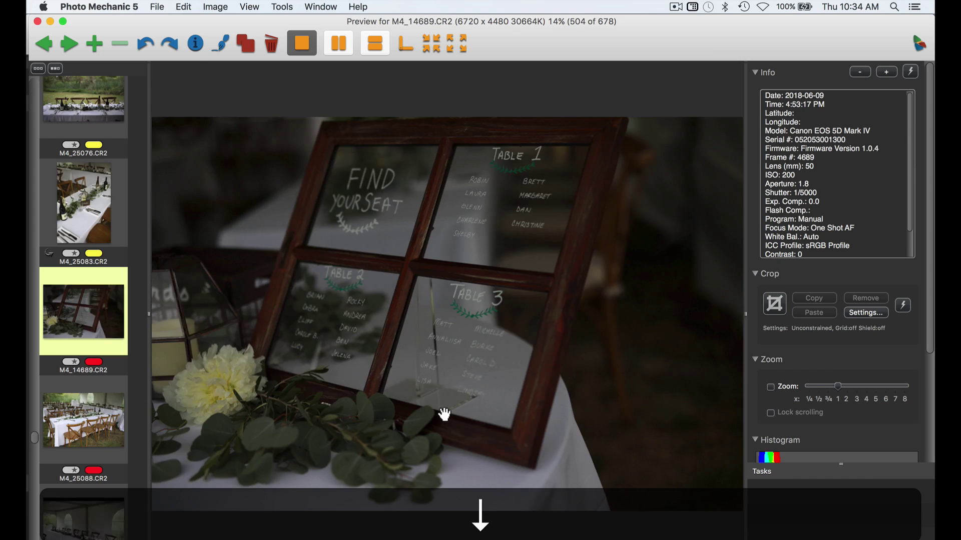
pyautogui.press('Up')
# Step: Tag the table and bar shots M4_14705, M4_25109 and M4_14713 yellow
pyautogui.press('Down')
pyautogui.press('Down')
pyautogui.press('Down')
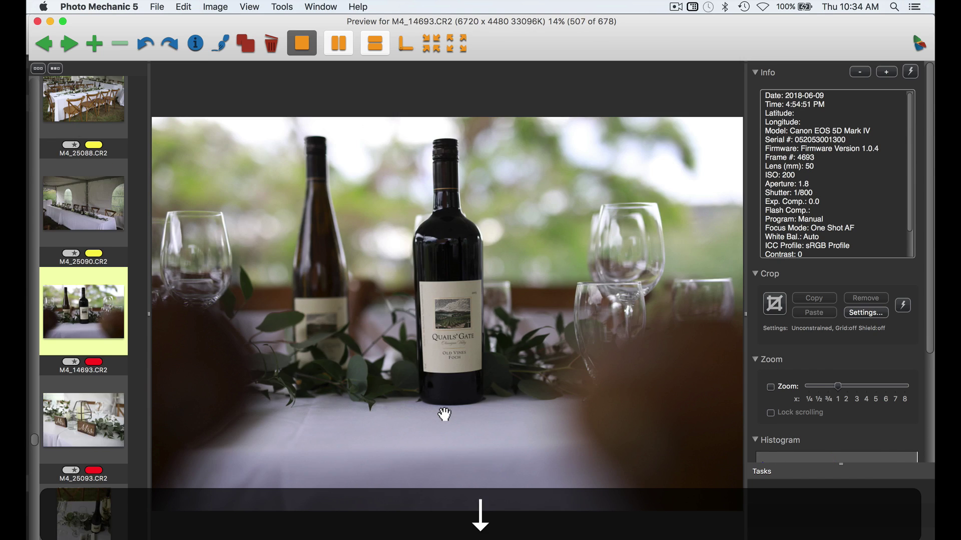
pyautogui.press('Down')
pyautogui.press('Down')
pyautogui.press('Down')
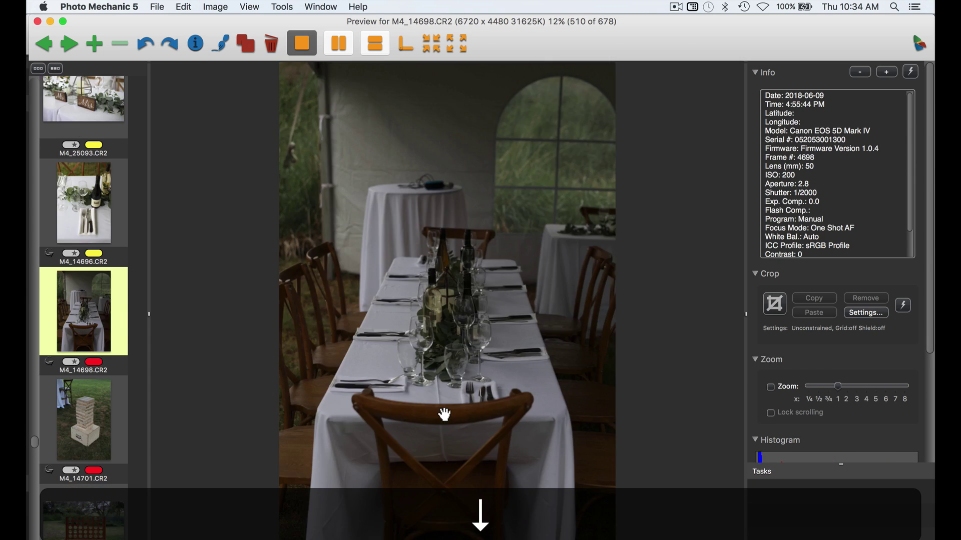
pyautogui.press('Down')
pyautogui.press('Down')
pyautogui.press('Down')
pyautogui.press('Down')
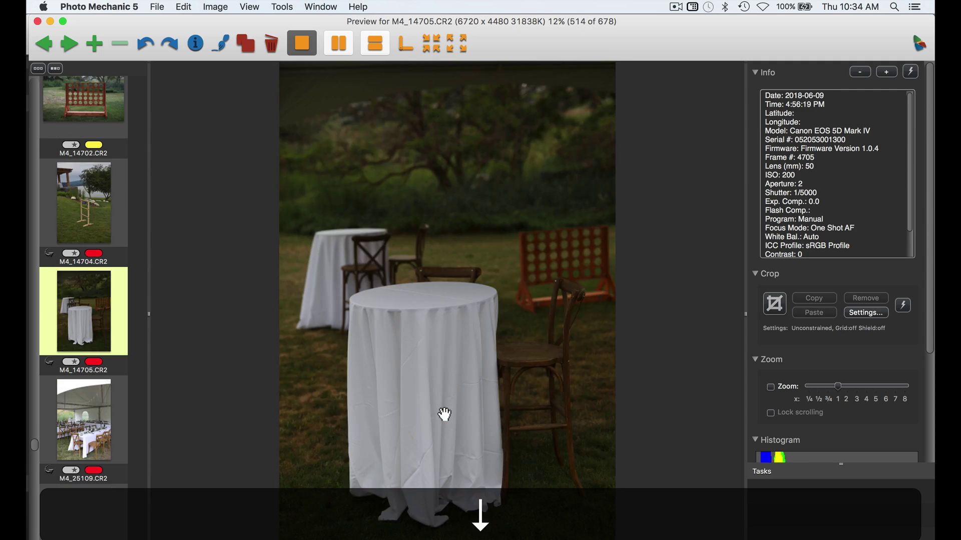
pyautogui.press('Up')
pyautogui.press('Down')
pyautogui.press('2')
pyautogui.press('Down')
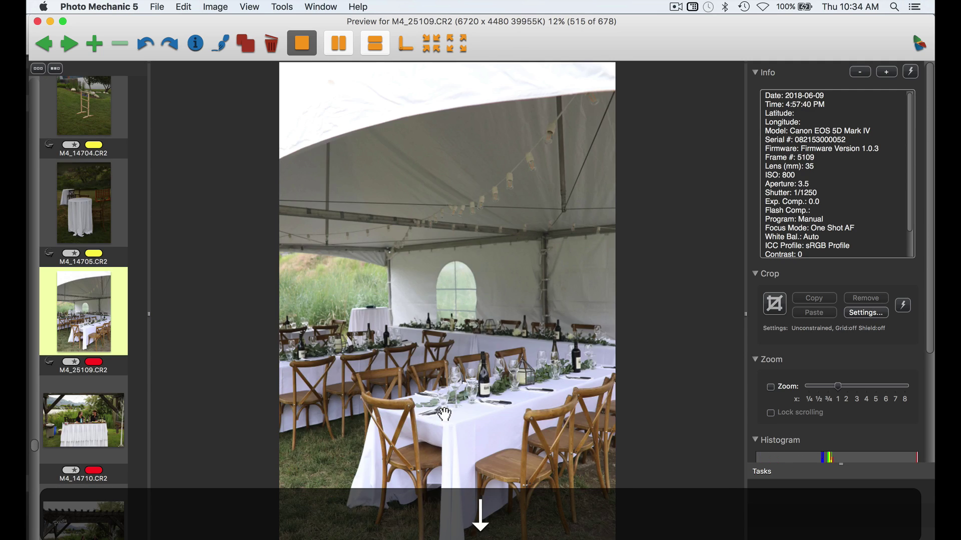
pyautogui.press('2')
# Step: Return M4_14710 to a red label and review the next photos past M4_25114
pyautogui.press('Down')
pyautogui.press('Up')
pyautogui.press('2')
pyautogui.press('Down')
pyautogui.press('2')
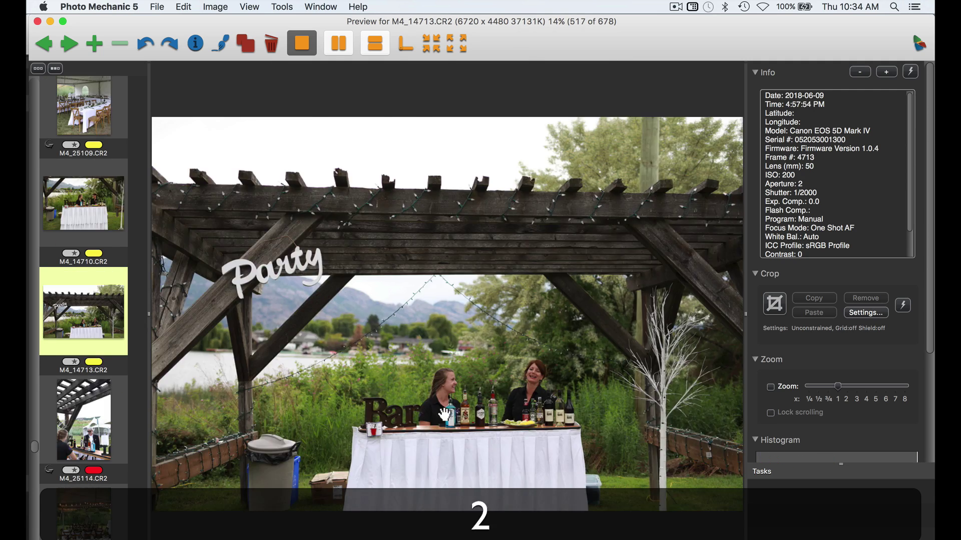
pyautogui.press('Down')
pyautogui.press('Up')
pyautogui.press('Up')
pyautogui.press('1')
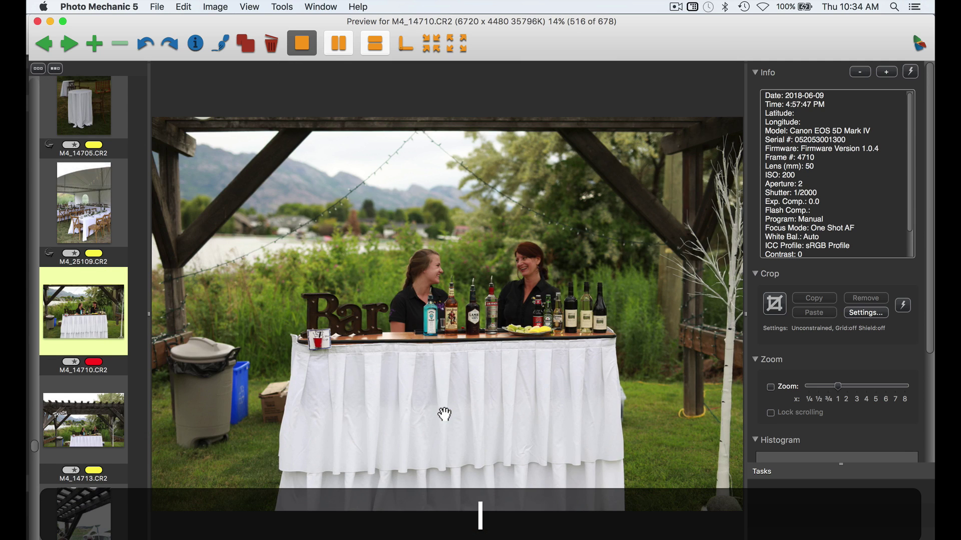
pyautogui.press('Down')
pyautogui.press('Down')
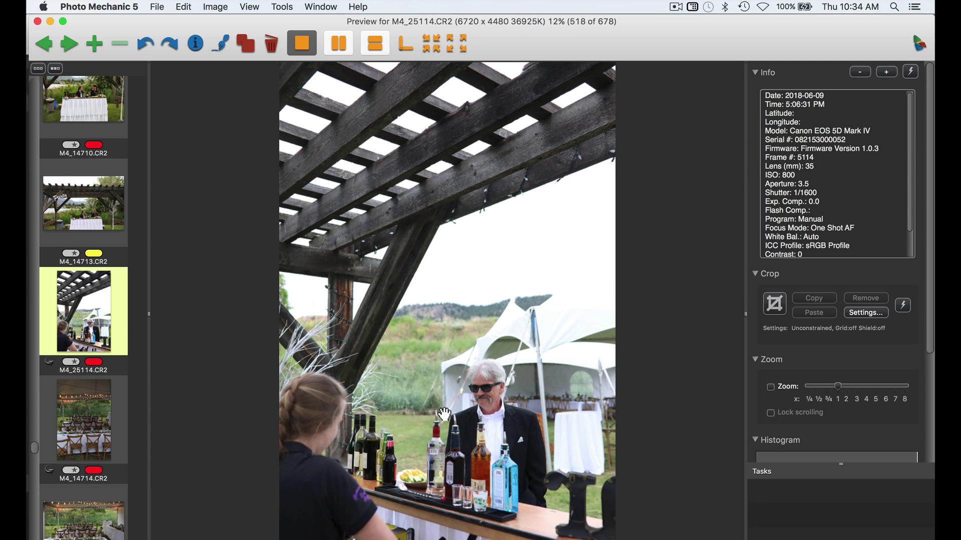
pyautogui.press('Up')
pyautogui.press('Down')
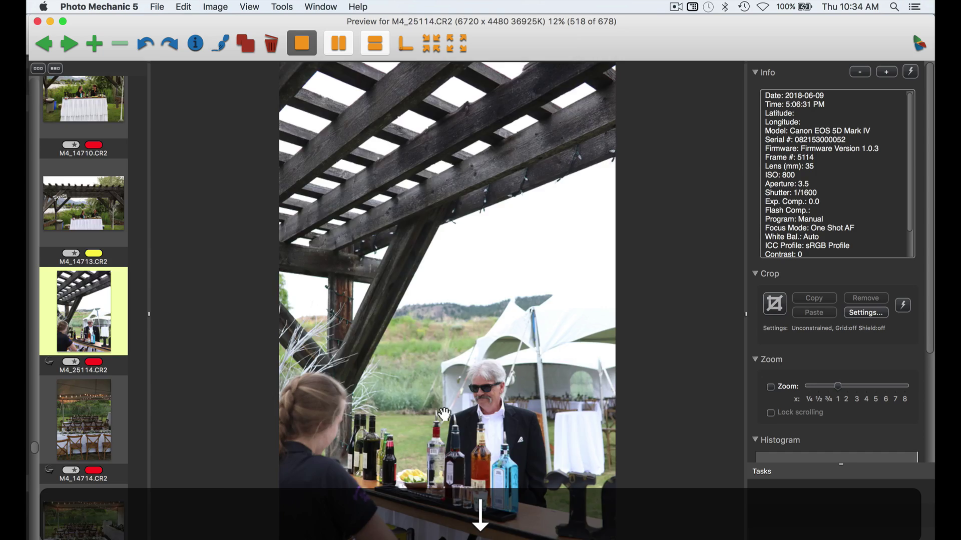
pyautogui.press('Up')
pyautogui.press('Up')
pyautogui.press('Down')
pyautogui.press('Down')
pyautogui.press('Down')
pyautogui.press('Down')
pyautogui.press('Down')
pyautogui.press('Down')
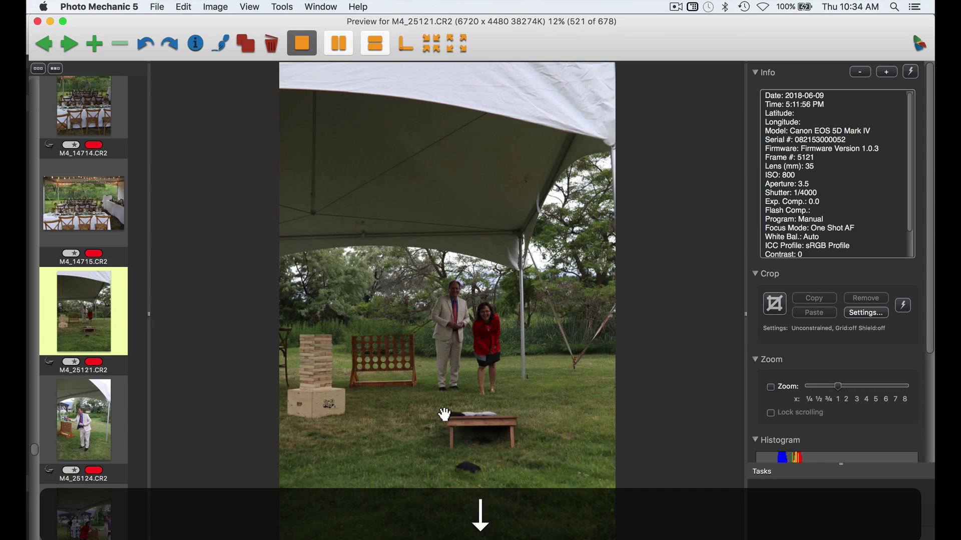
# Step: Mark M4_14715, M4_25121 and M4_25131 yellow as keepers
pyautogui.press('Down')
pyautogui.press('Up')
pyautogui.press('Up')
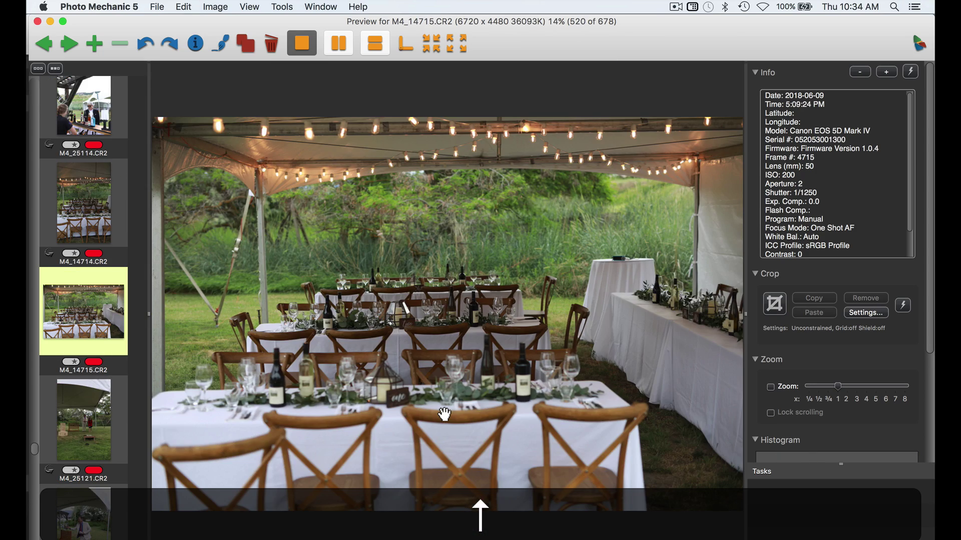
pyautogui.press('2')
pyautogui.press('Up')
pyautogui.press('Down')
pyautogui.press('Down')
pyautogui.press('Down')
pyautogui.press('Down')
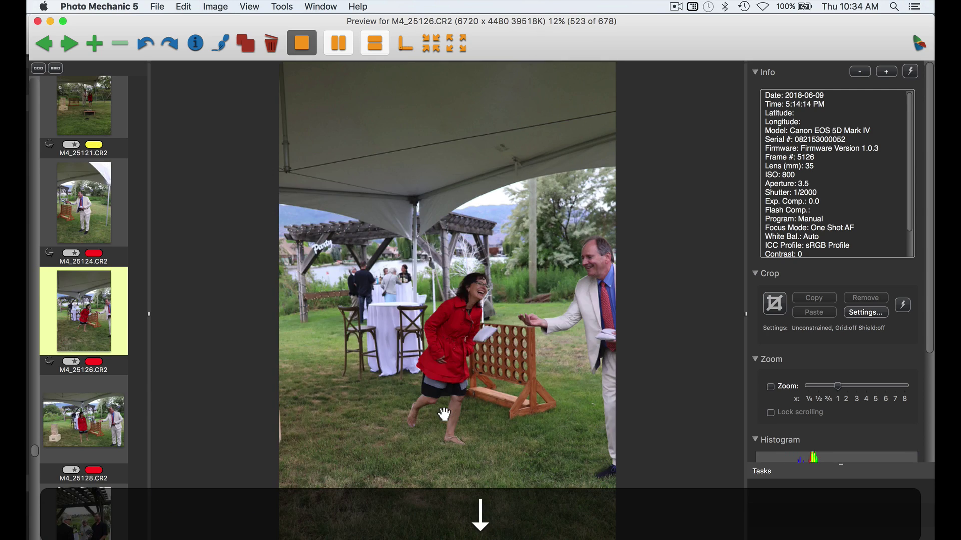
pyautogui.press('Up')
pyautogui.press('2')
pyautogui.press('Down')
pyautogui.press('Down')
pyautogui.press('Down')
pyautogui.press('2')
pyautogui.press('Down')
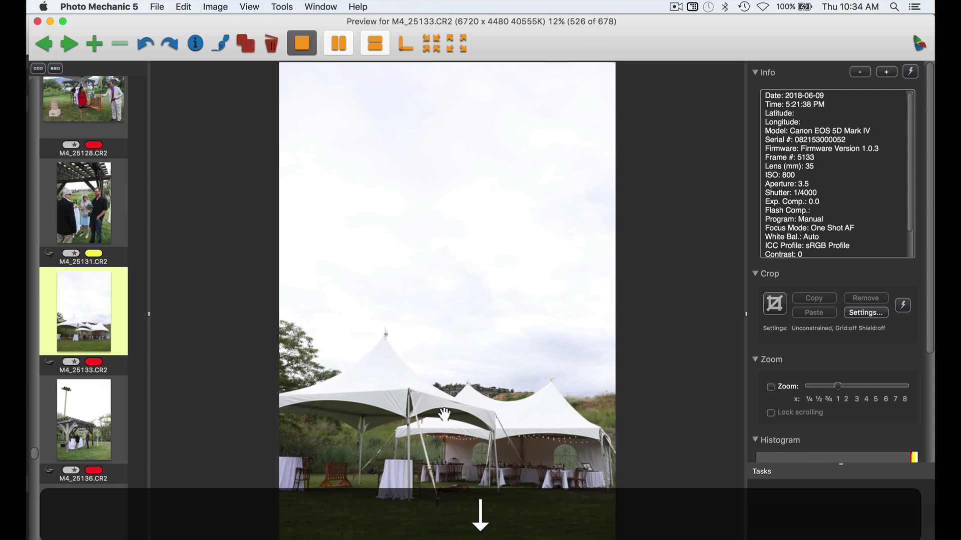
pyautogui.press('Down')
# Step: Review M4_25141 through M4_25156, marking M4_14730 yellow
pyautogui.press('Down')
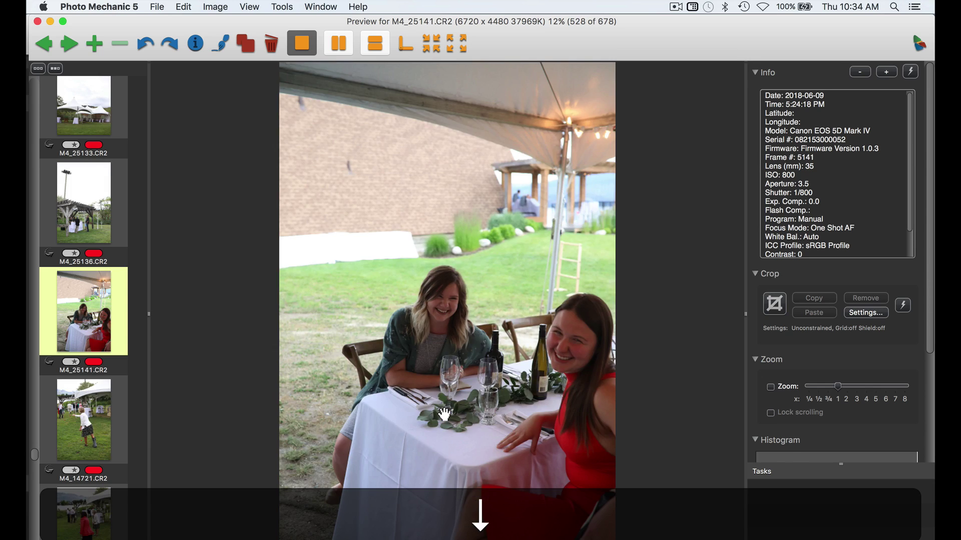
pyautogui.press('Down')
pyautogui.press('Down')
pyautogui.press('Up')
pyautogui.press('Down')
pyautogui.press('Down')
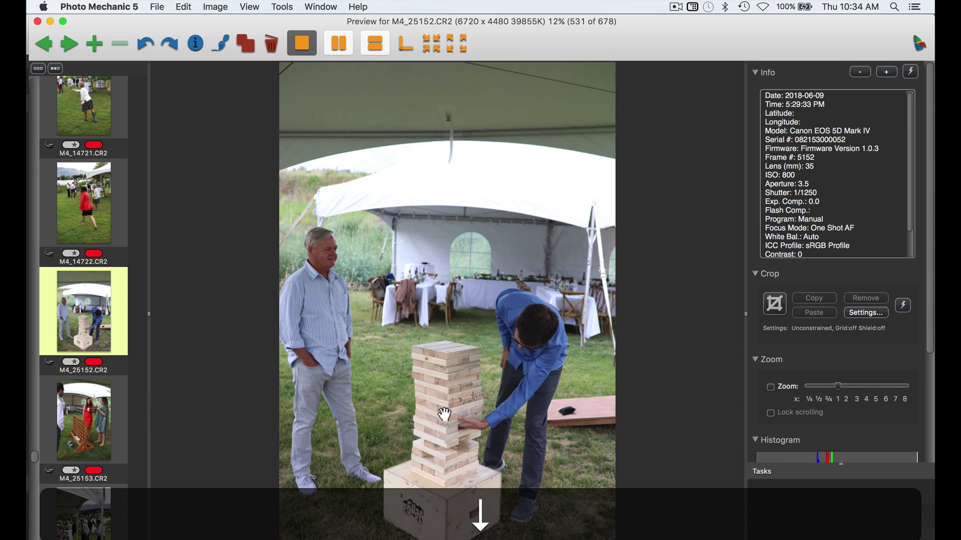
pyautogui.press('Up')
pyautogui.press('Up')
pyautogui.press('Down')
pyautogui.press('Down')
pyautogui.press('Down')
pyautogui.press('Down')
pyautogui.press('2')
pyautogui.press('Down')
pyautogui.press('Down')
pyautogui.press('Up')
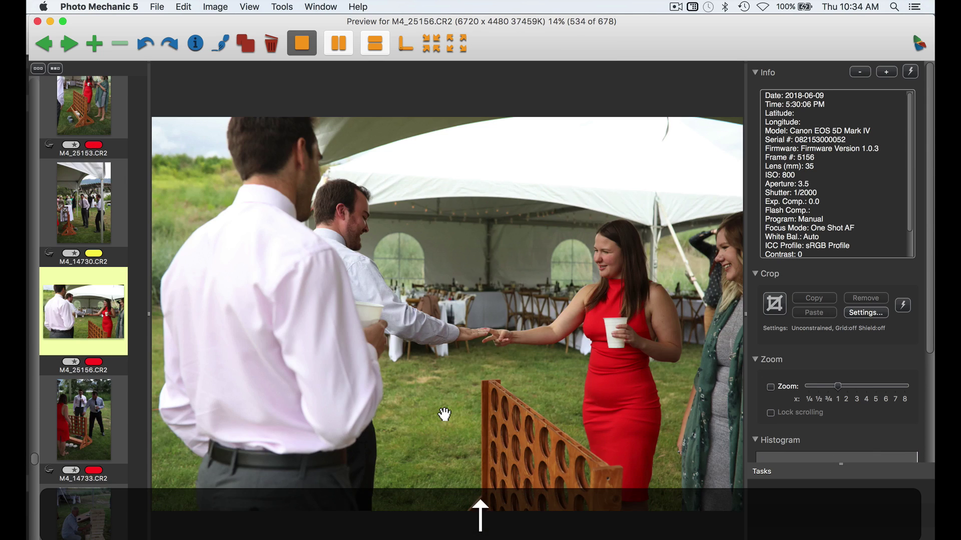
pyautogui.press('2')
pyautogui.press('Down')
pyautogui.press('Up')
# Step: Mark M4_25163, M4_25173 and M4_25182 yellow as keepers
pyautogui.press('Down')
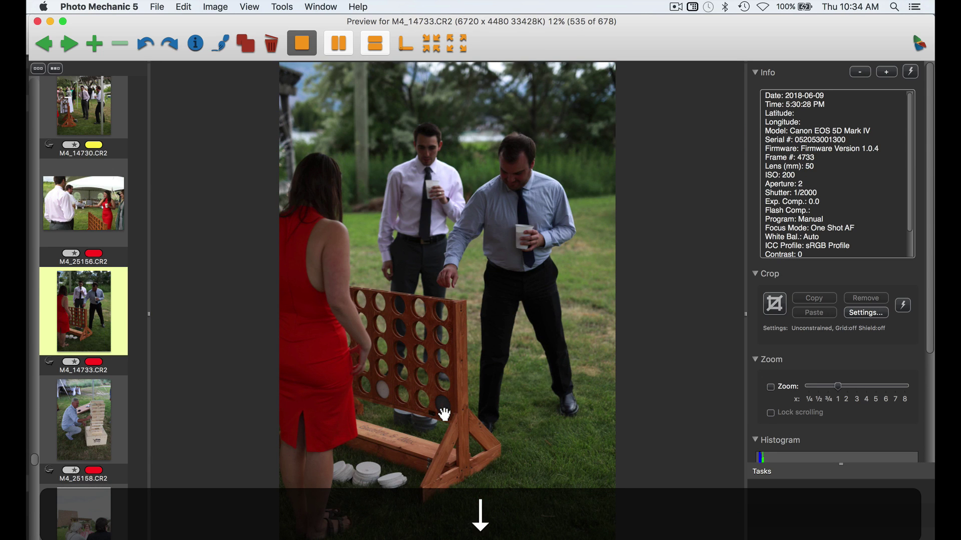
pyautogui.press('Down')
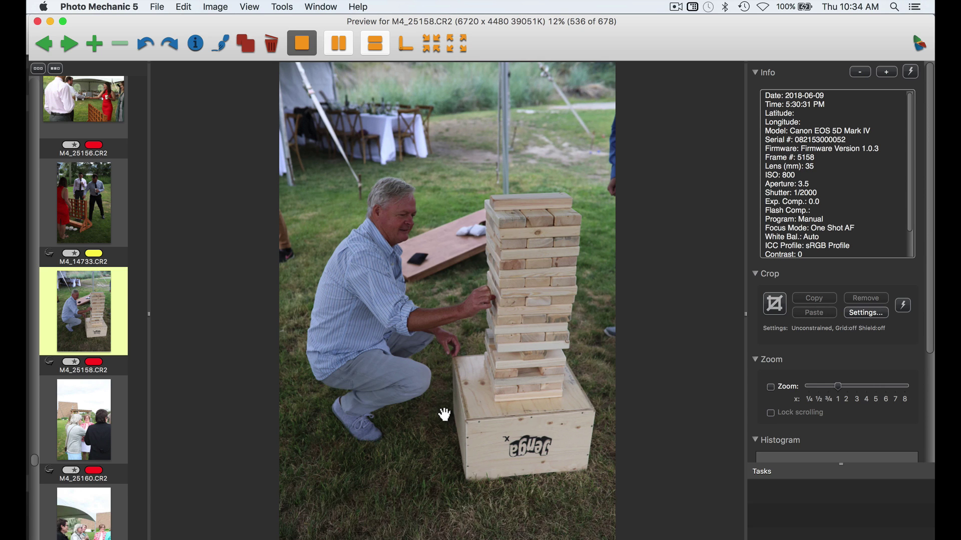
pyautogui.press('Down')
pyautogui.press('Down')
pyautogui.press('Down')
pyautogui.press('Down')
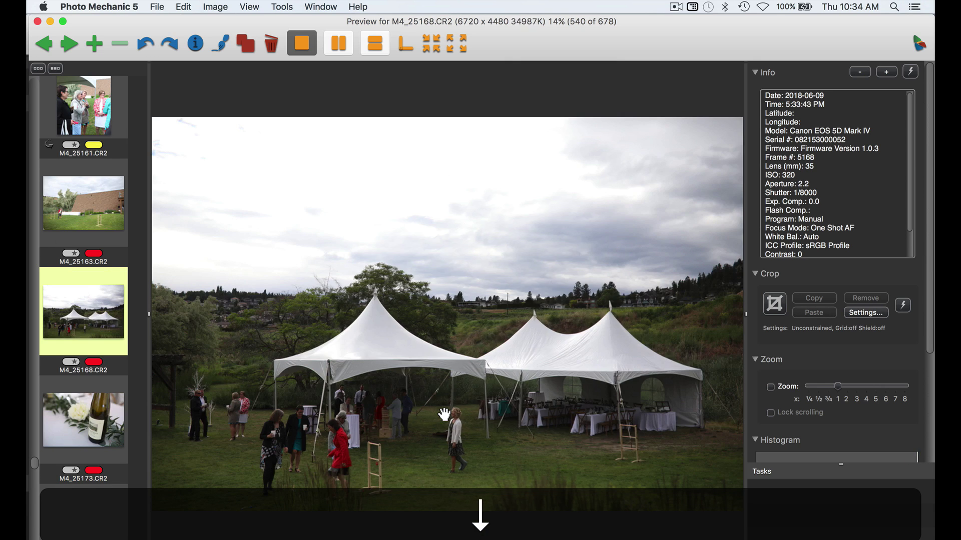
pyautogui.press('2')
pyautogui.press('Down')
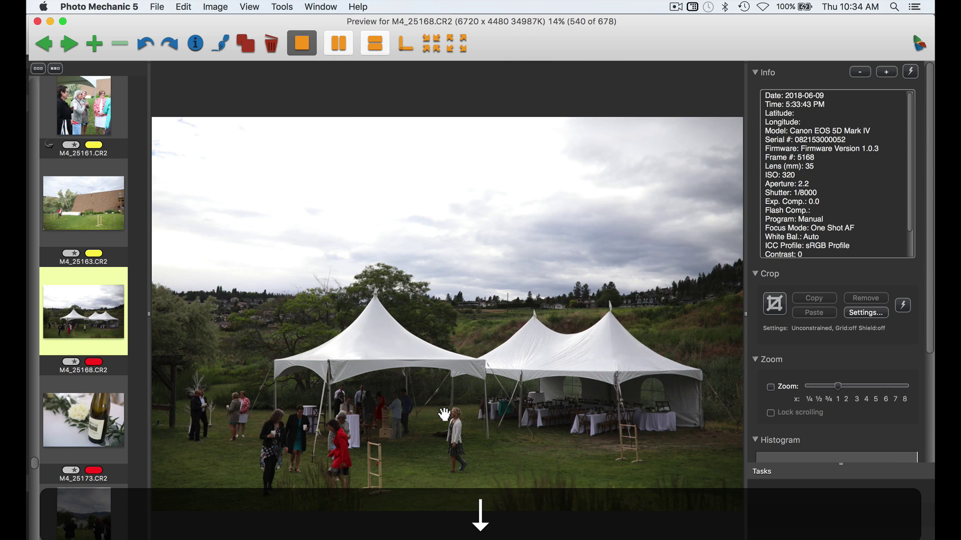
pyautogui.press('Down')
pyautogui.press('Down')
pyautogui.press('Up')
pyautogui.press('2')
pyautogui.press('Down')
pyautogui.press('Down')
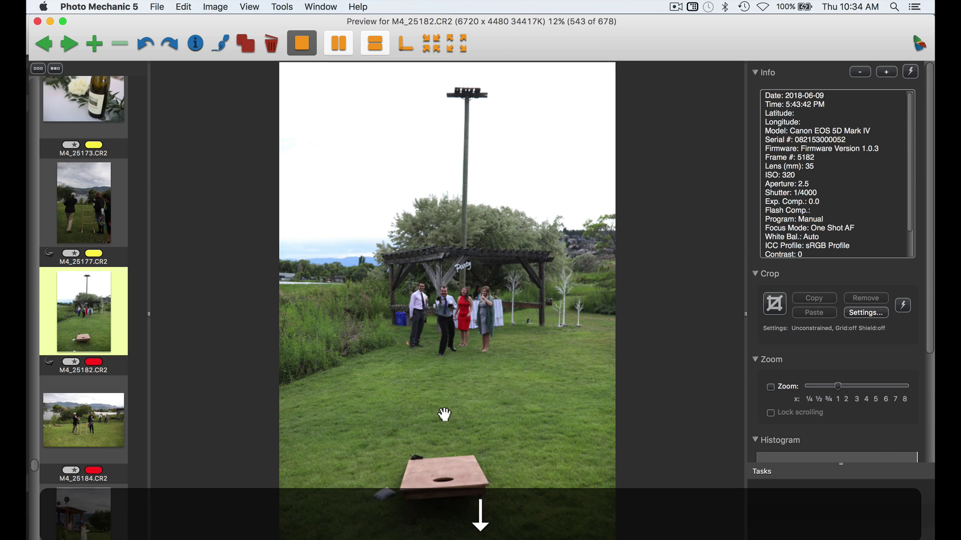
pyautogui.press('2')
pyautogui.press('Down')
pyautogui.press('Down')
pyautogui.press('Down')
pyautogui.press('Down')
pyautogui.press('Down')
pyautogui.press('Down')
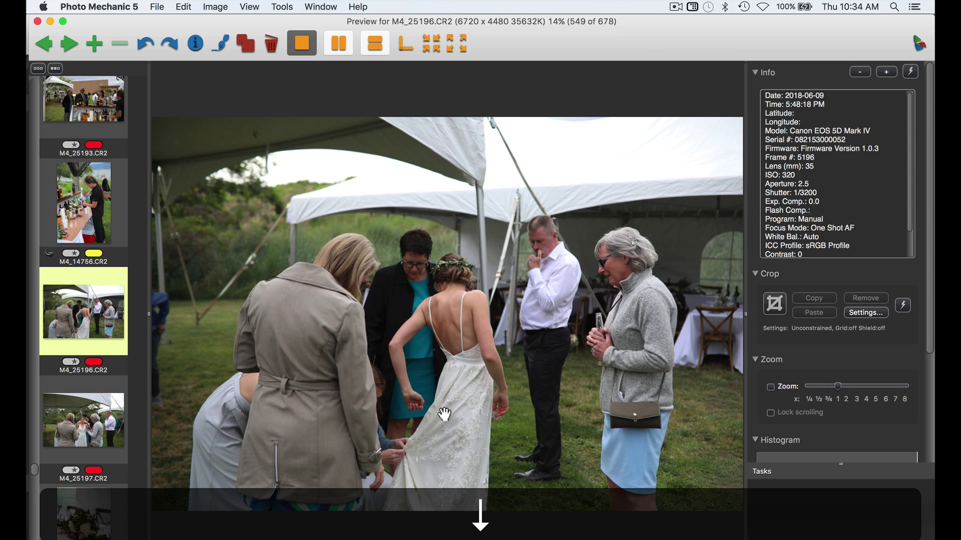
# Step: Mark M4_25196, M4_25197, M4_14760 and M4_25214 yellow
pyautogui.press('2')
pyautogui.press('Down')
pyautogui.press('Down')
pyautogui.press('Up')
pyautogui.press('2')
pyautogui.press('Down')
pyautogui.press('Down')
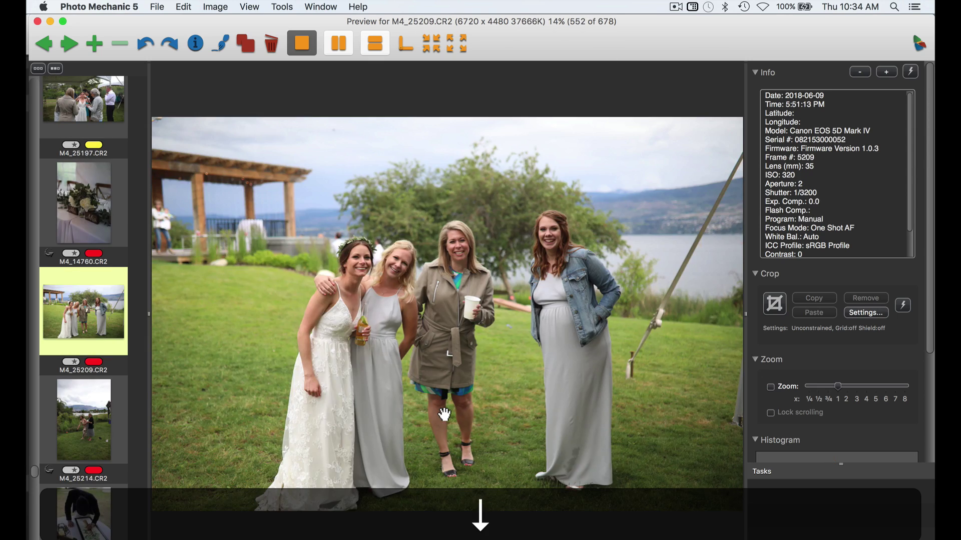
pyautogui.press('Up')
pyautogui.press('2')
pyautogui.press('Down')
pyautogui.press('Down')
pyautogui.press('Down')
pyautogui.press('Up')
# Step: Mark M4_25219, M4_25225 and M4_25231 yellow as keepers
pyautogui.press('Down')
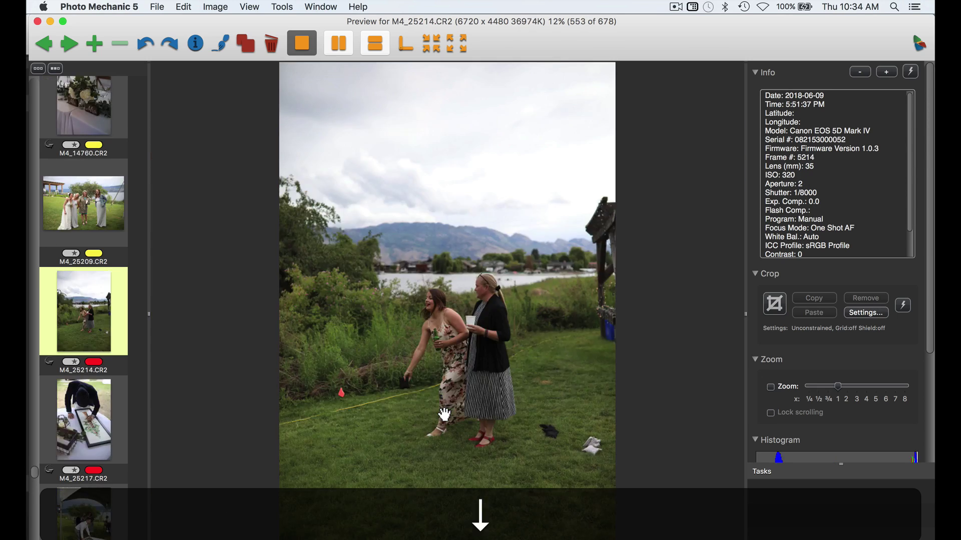
pyautogui.press('Up')
pyautogui.press('2')
pyautogui.press('Down')
pyautogui.press('Down')
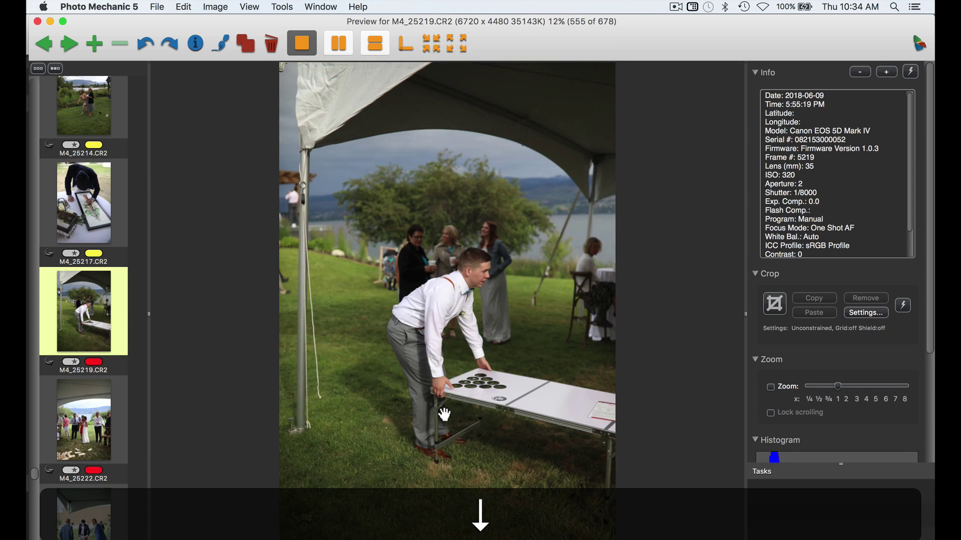
pyautogui.press('2')
pyautogui.press('Down')
pyautogui.press('Down')
pyautogui.press('Down')
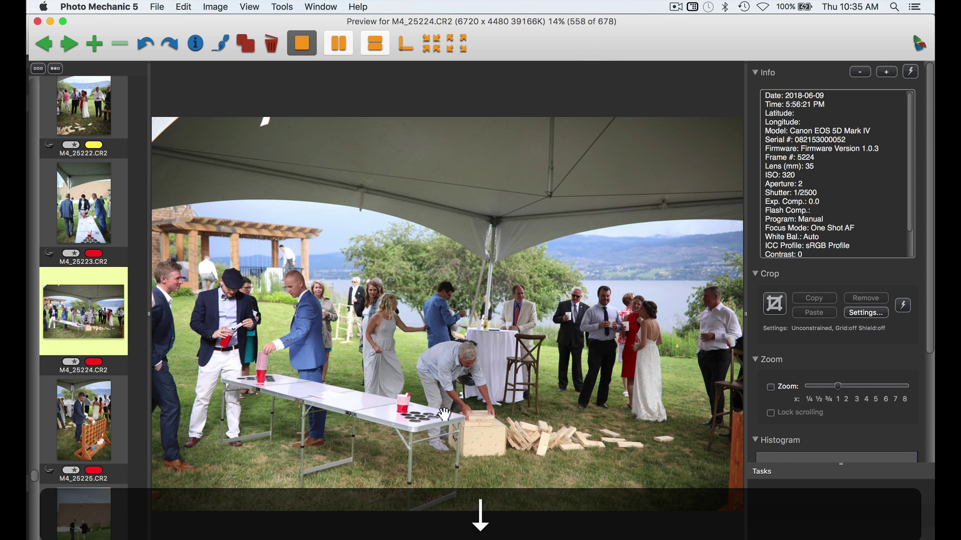
pyautogui.press('Down')
pyautogui.press('Down')
pyautogui.press('Up')
pyautogui.press('2')
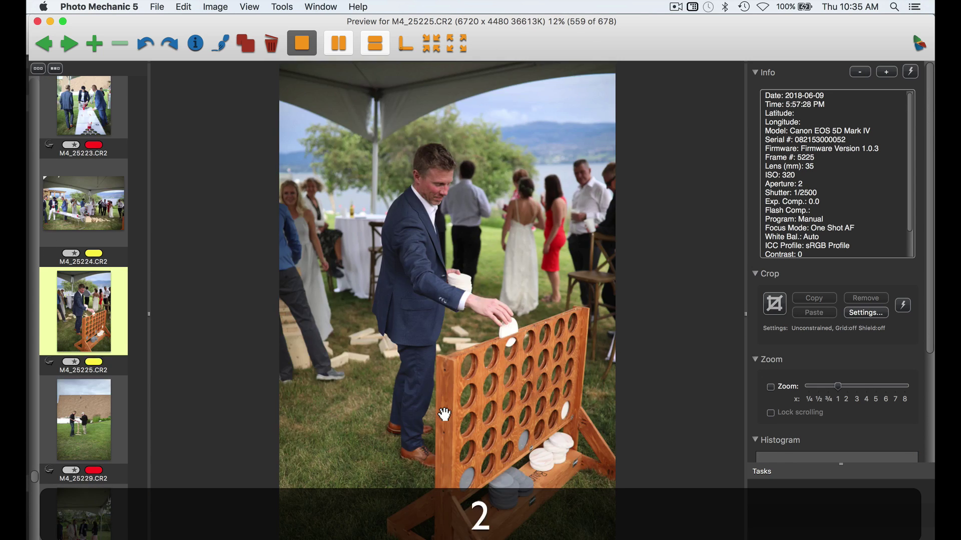
pyautogui.press('Down')
pyautogui.press('Down')
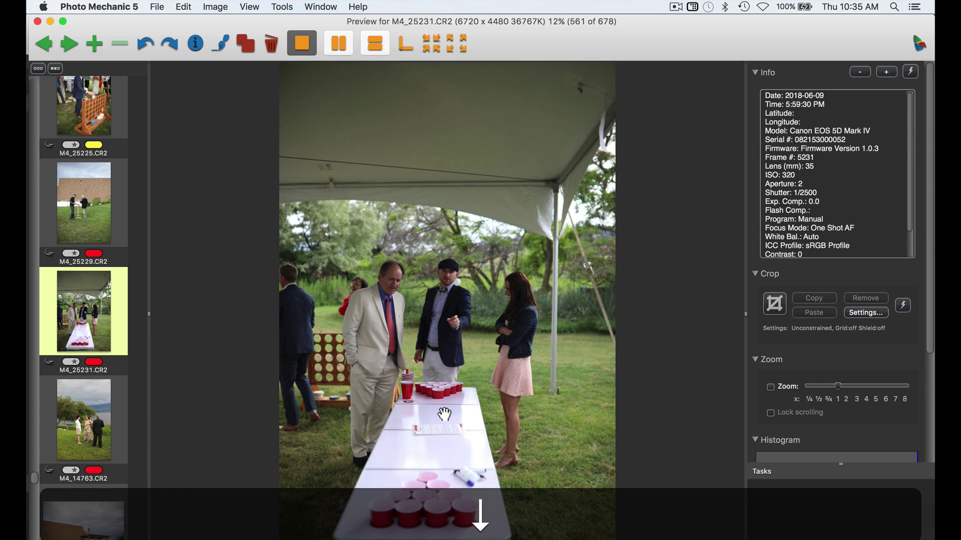
pyautogui.press('2')
pyautogui.press('Down')
pyautogui.press('Down')
pyautogui.press('Down')
pyautogui.press('Down')
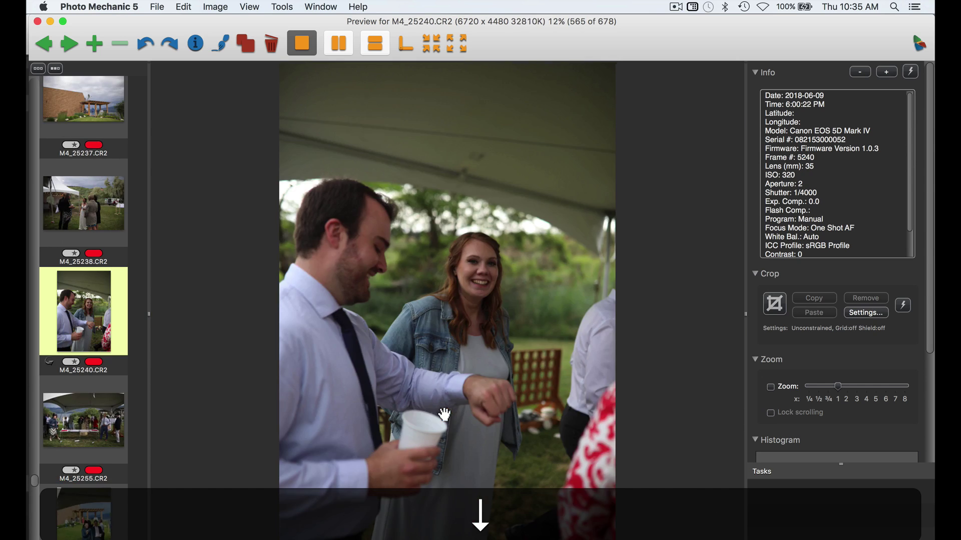
pyautogui.press('Up')
pyautogui.press('Up')
pyautogui.press('Up')
pyautogui.press('Down')
# Step: Mark M4_25240, M4_25256 and M4_25259 yellow as keepers
pyautogui.press('Down')
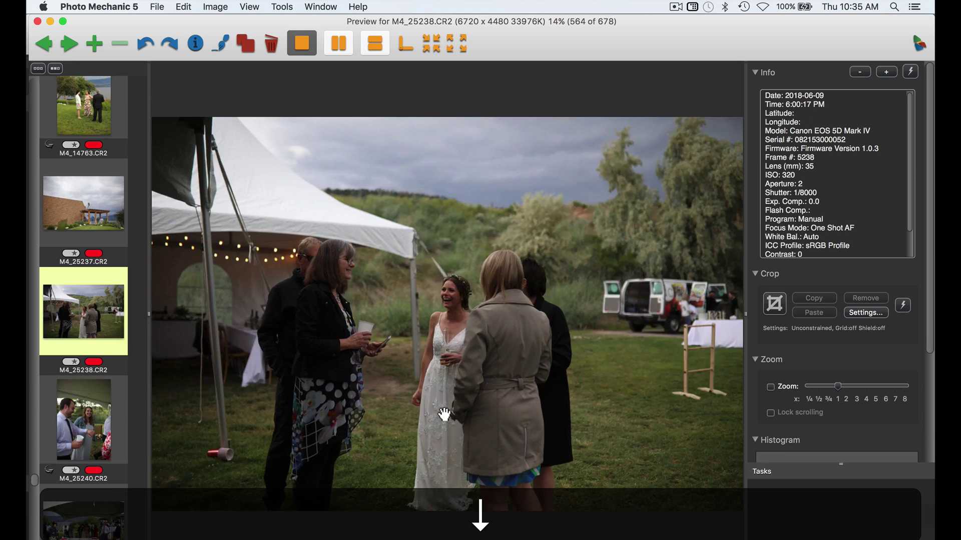
pyautogui.press('Down')
pyautogui.press('Down')
pyautogui.press('Up')
pyautogui.press('2')
pyautogui.press('Down')
pyautogui.press('Down')
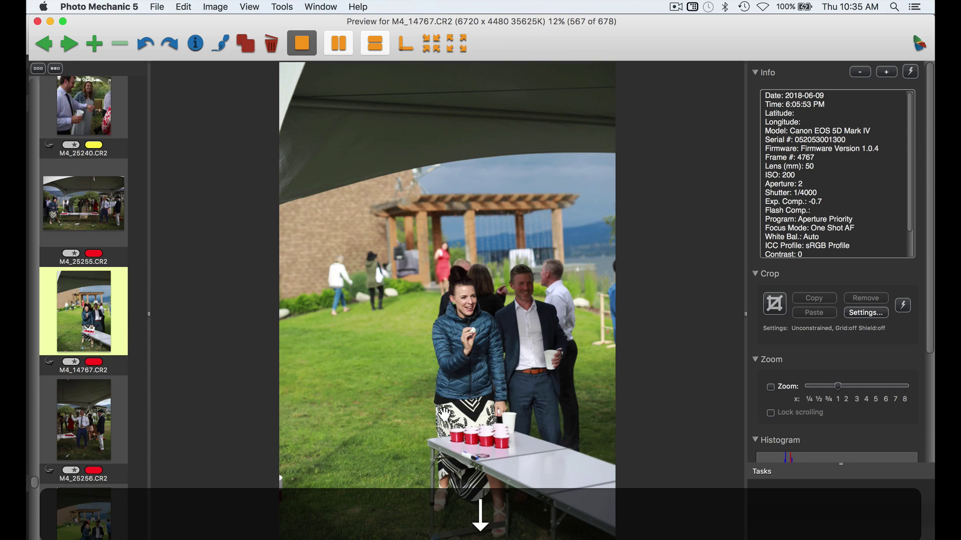
pyautogui.press('Down')
pyautogui.press('2')
pyautogui.press('Down')
pyautogui.press('Down')
pyautogui.press('Down')
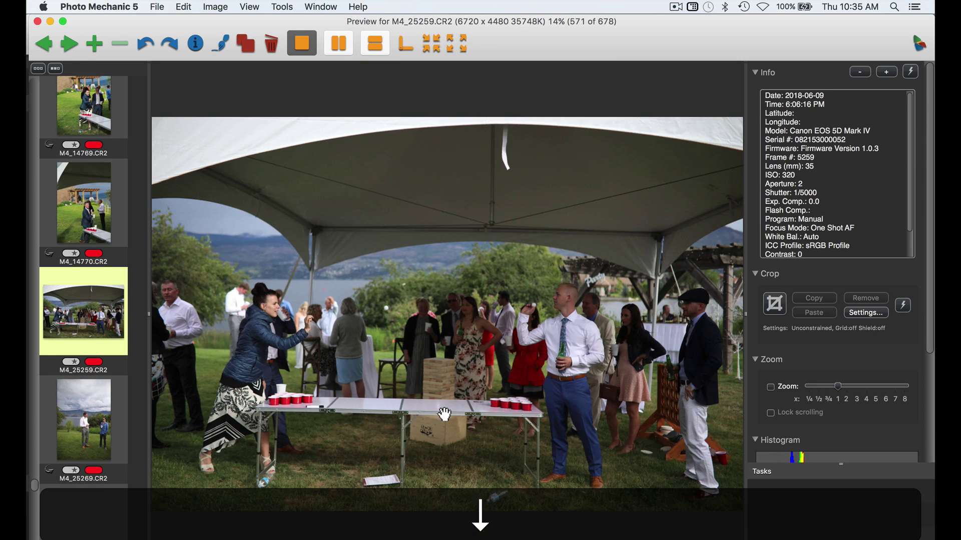
pyautogui.press('2')
pyautogui.press('Down')
pyautogui.press('Down')
pyautogui.press('Down')
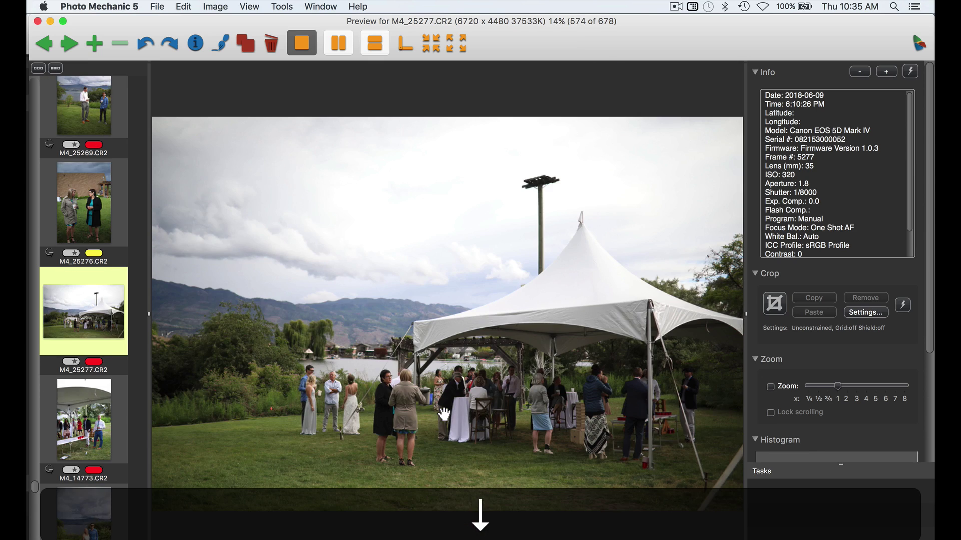
# Step: Mark M4_25287, M4_25292, M4_25293 and M4_25295 yellow
pyautogui.press('Down')
pyautogui.press('Down')
pyautogui.press('Down')
pyautogui.press('Down')
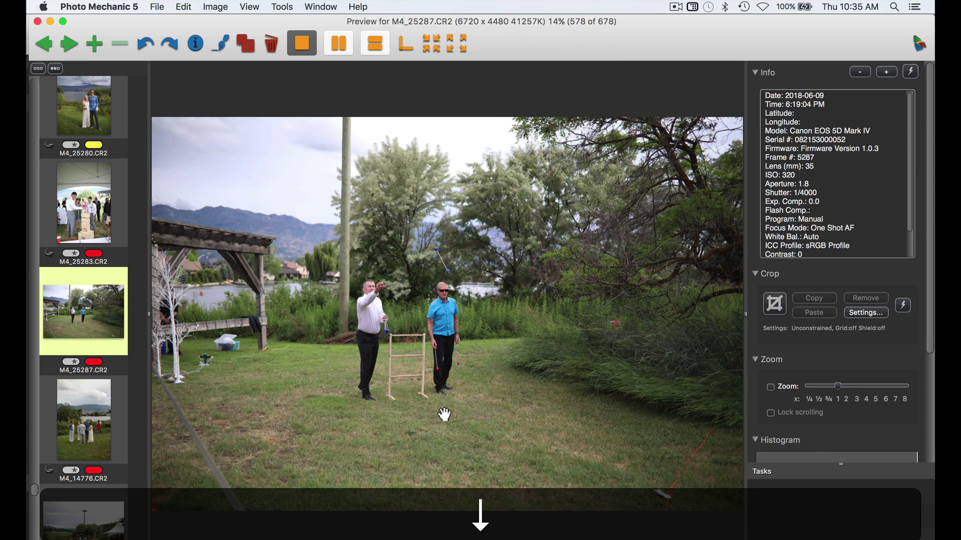
pyautogui.press('2')
pyautogui.press('Down')
pyautogui.press('Down')
pyautogui.press('Down')
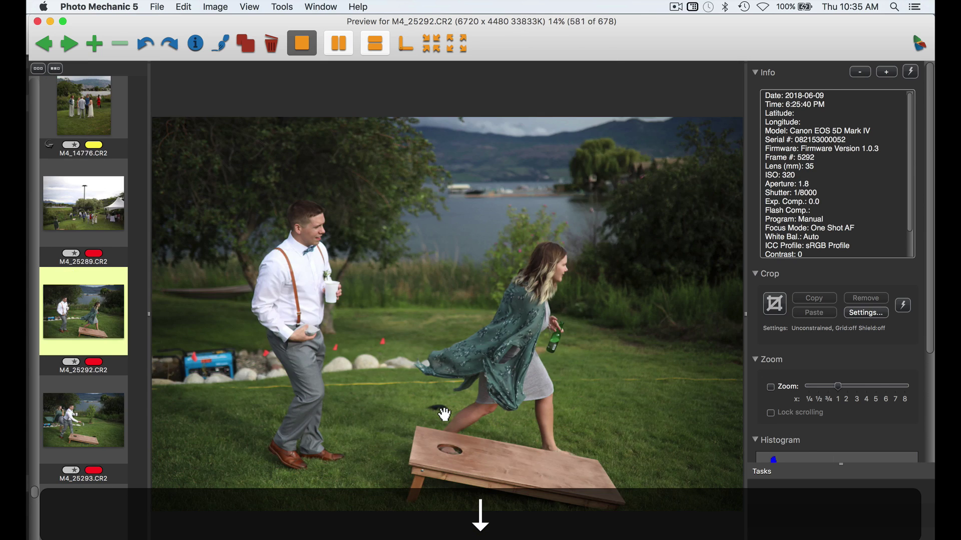
pyautogui.press('2')
pyautogui.press('Down')
pyautogui.press('2')
pyautogui.press('Down')
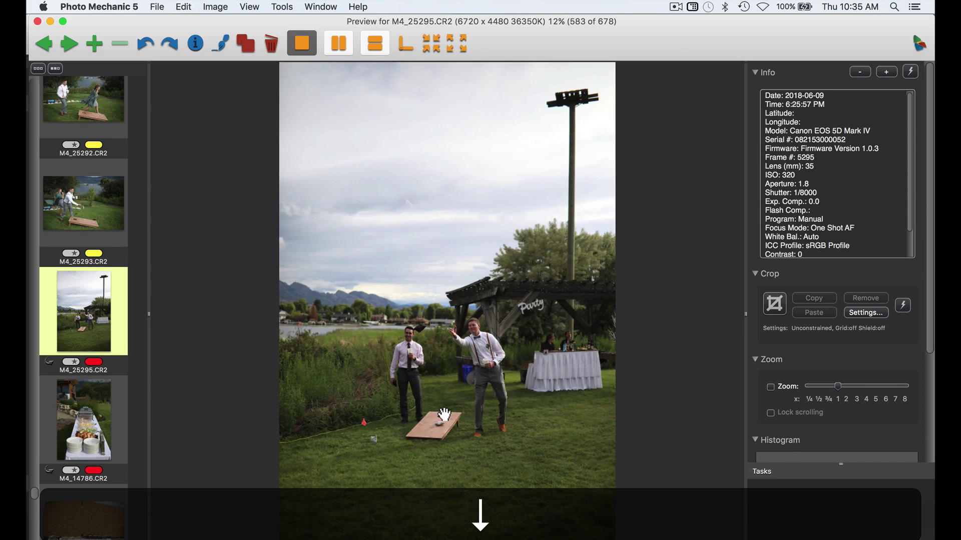
pyautogui.press('Down')
pyautogui.press('Down')
pyautogui.press('Up')
pyautogui.press('Up')
pyautogui.press('2')
pyautogui.press('Down')
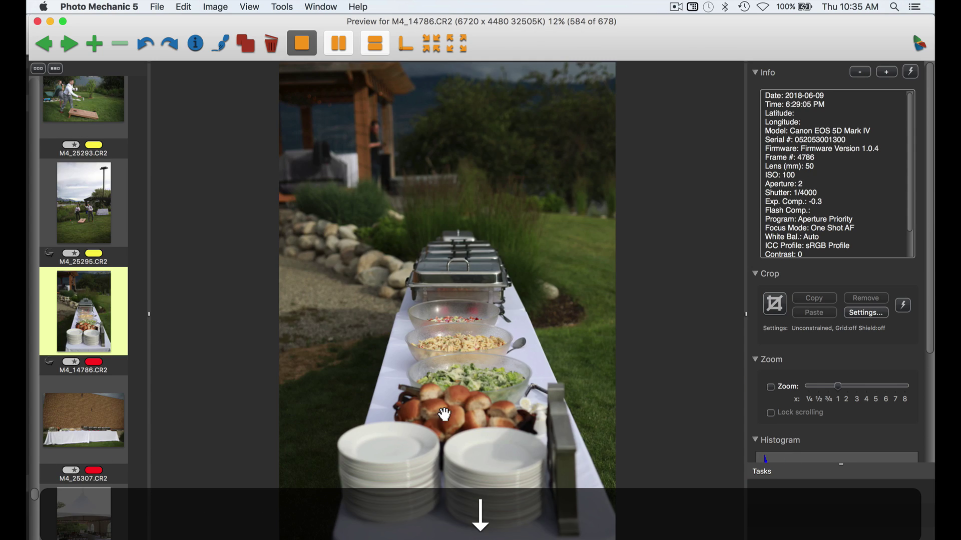
pyautogui.press('Down')
pyautogui.press('Down')
# Step: Set M4_25309 back to red and apply color class 3 near M4_25319
pyautogui.press('Down')
pyautogui.press('Up')
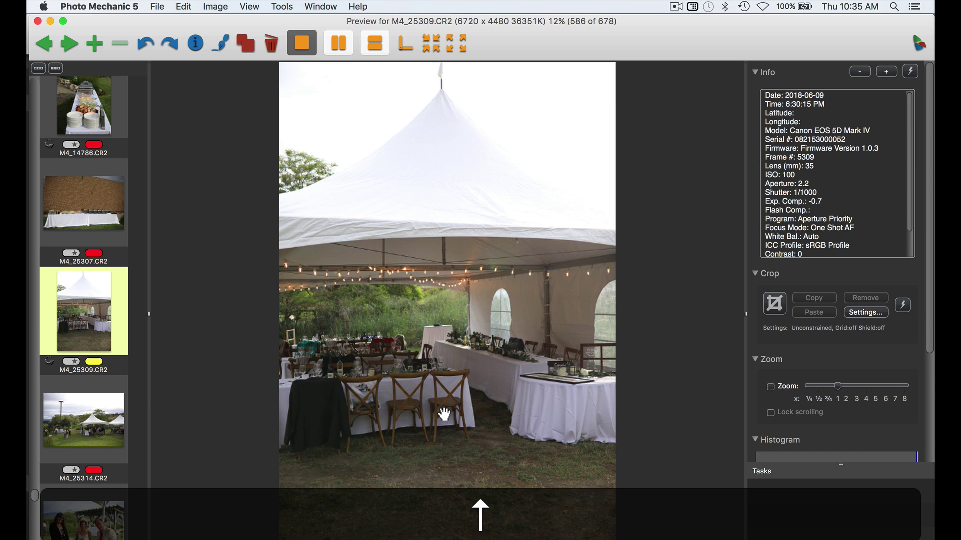
pyautogui.press('0')
pyautogui.press('1')
pyautogui.press('Down')
pyautogui.press('Down')
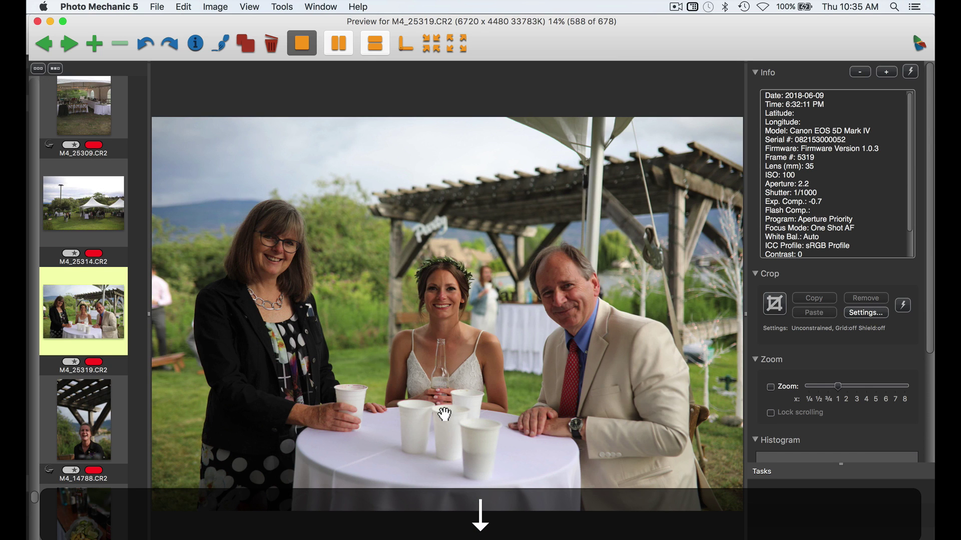
pyautogui.press('Down')
pyautogui.press('Up')
pyautogui.press('3')
pyautogui.press('Down')
pyautogui.press('Down')
pyautogui.press('Down')
pyautogui.press('Down')
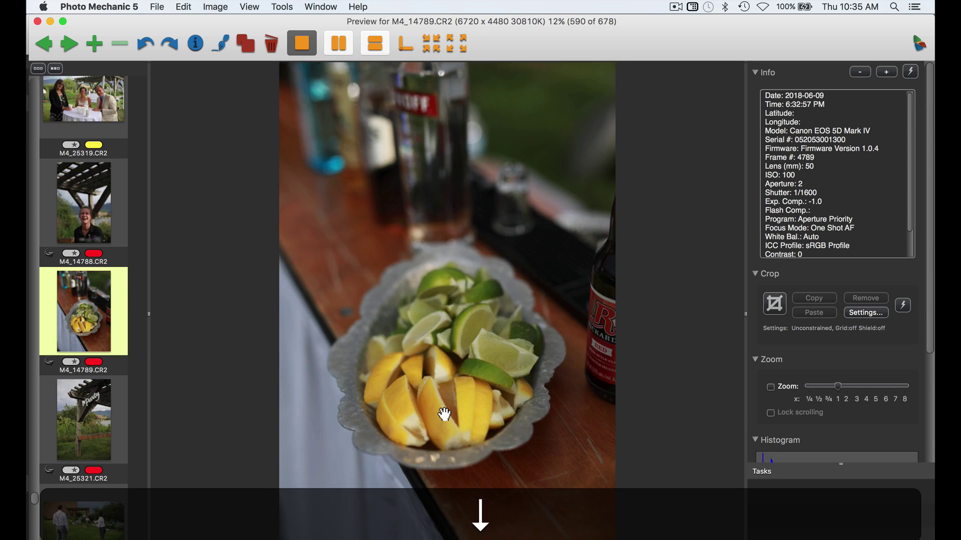
# Step: Recheck M4_25321 through M4_25326 and mark M4_25332 yellow
pyautogui.press('Up')
pyautogui.press('Up')
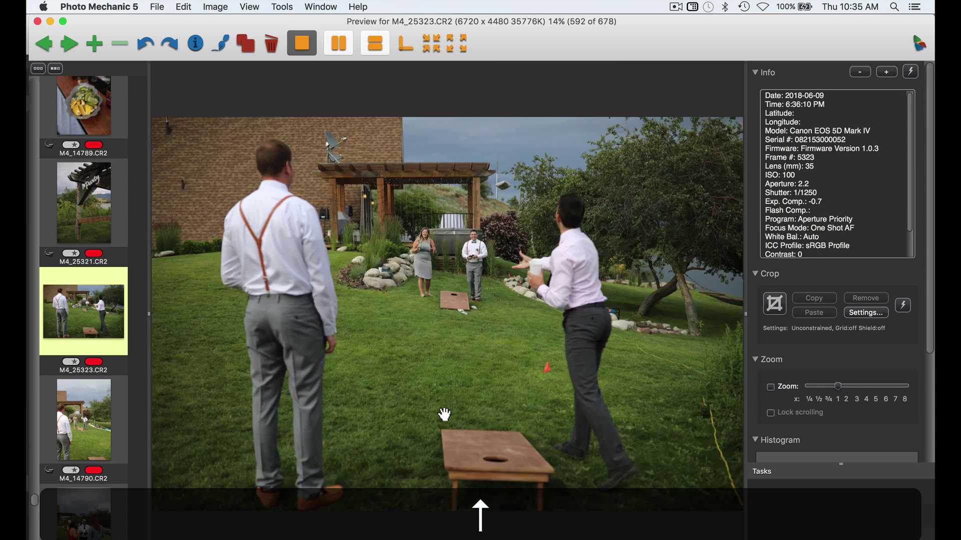
pyautogui.press('Down')
pyautogui.press('Down')
pyautogui.press('Down')
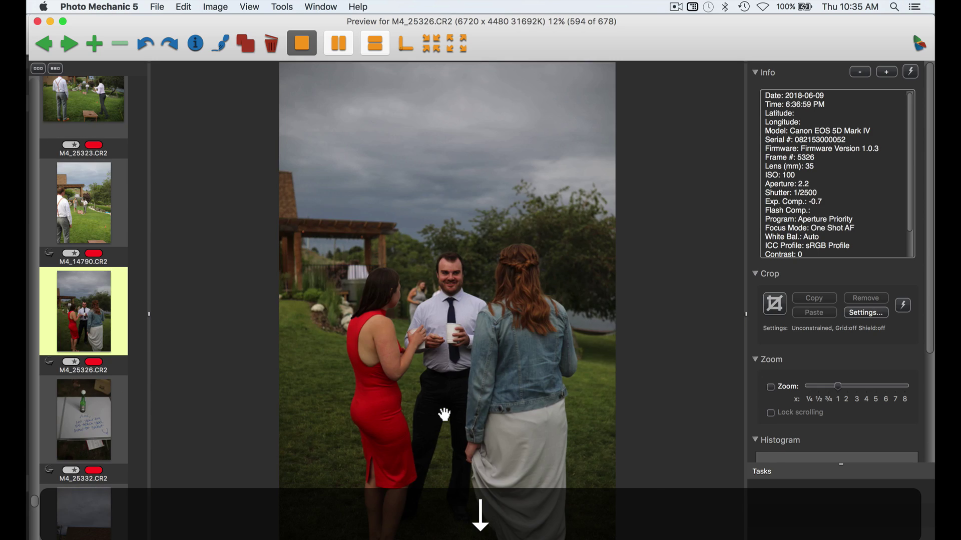
pyautogui.press('Up')
pyautogui.press('Up')
pyautogui.press('Down')
pyautogui.press('Down')
# Step: Mark the lawn-game shots M4_25344 and M4_25351 yellow, reaching image 604
pyautogui.press('Down')
pyautogui.press('Down')
pyautogui.press('Up')
pyautogui.press('2')
pyautogui.press('Down')
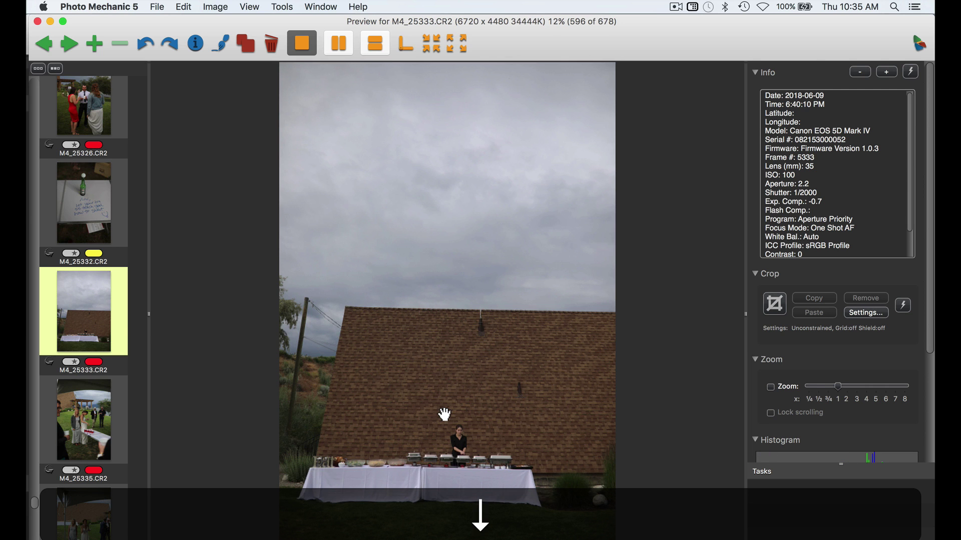
pyautogui.press('Down')
pyautogui.press('Down')
pyautogui.press('Down')
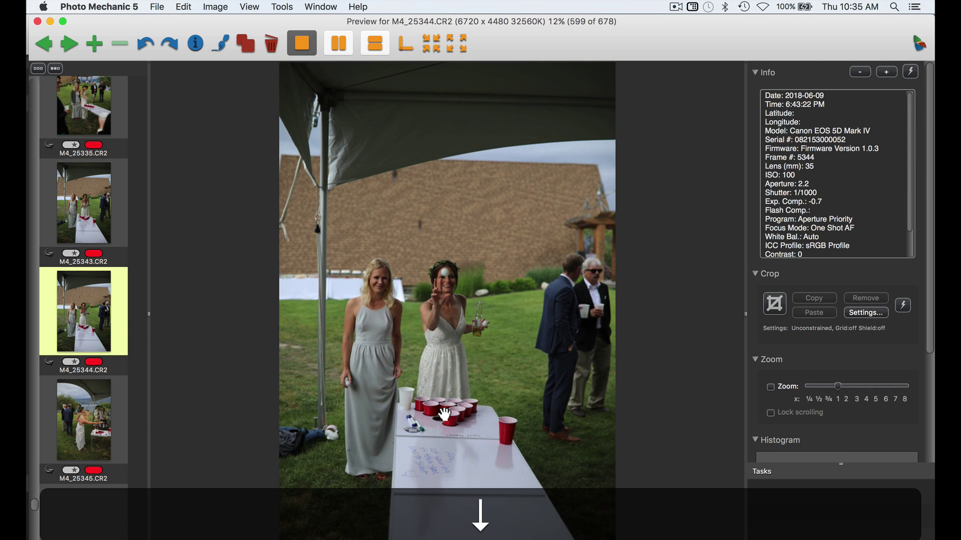
pyautogui.press('2')
pyautogui.press('Down')
pyautogui.press('Down')
pyautogui.press('Down')
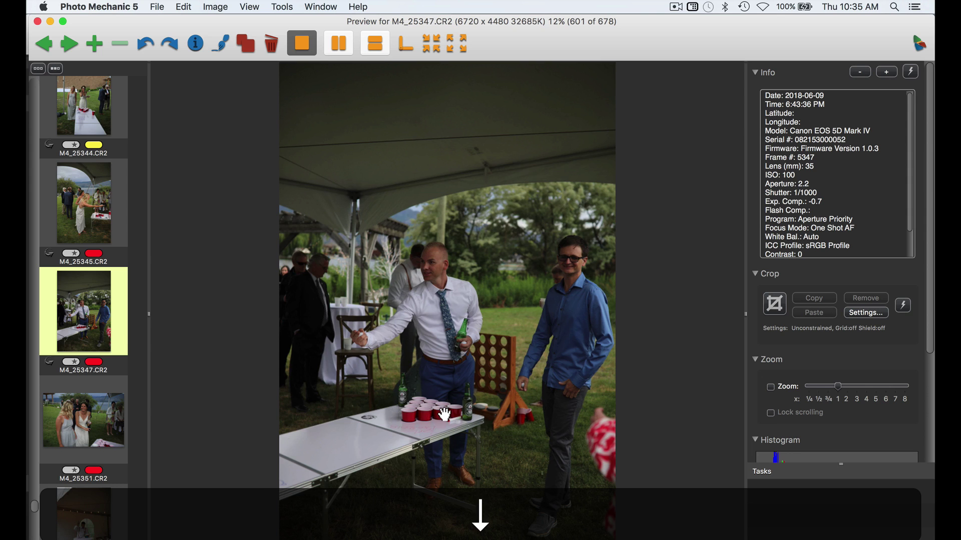
pyautogui.press('2')
pyautogui.press('Down')
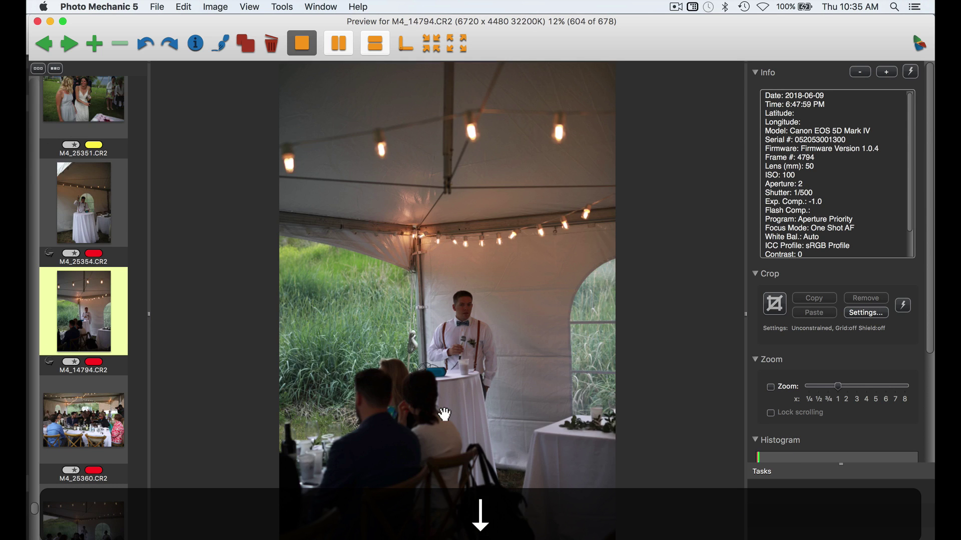
# Step: Review the buffet and first-toast photos after M4_25354, rechecking earlier frames
pyautogui.press('Up')
pyautogui.press('Down')
pyautogui.press('Down')
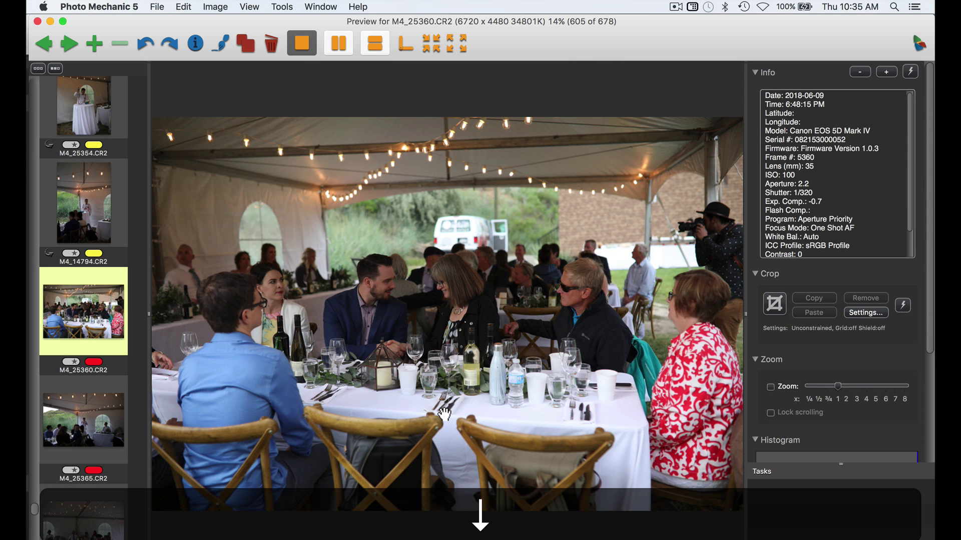
pyautogui.press('Down')
pyautogui.press('Down')
pyautogui.press('Down')
pyautogui.press('Down')
pyautogui.press('Down')
pyautogui.press('Down')
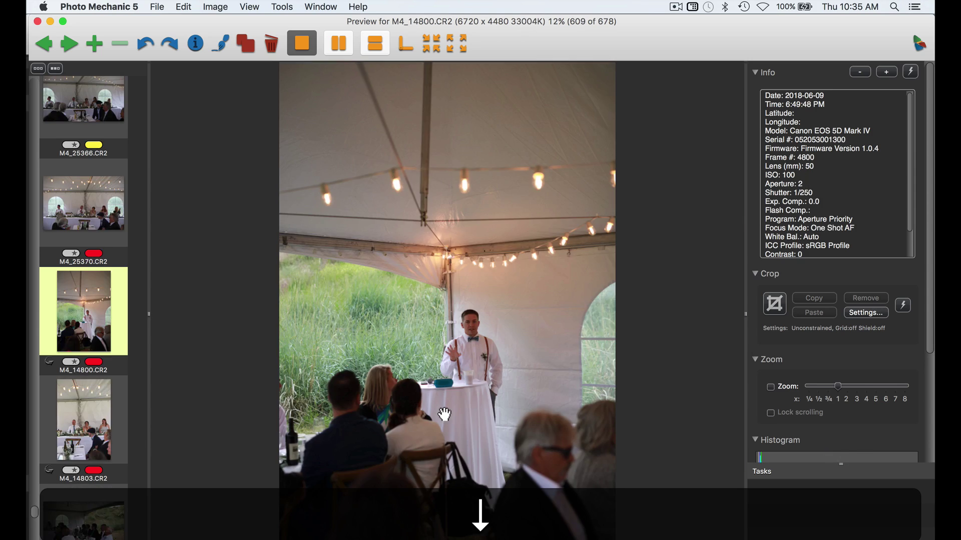
pyautogui.press('Up')
pyautogui.press('Down')
pyautogui.press('Down')
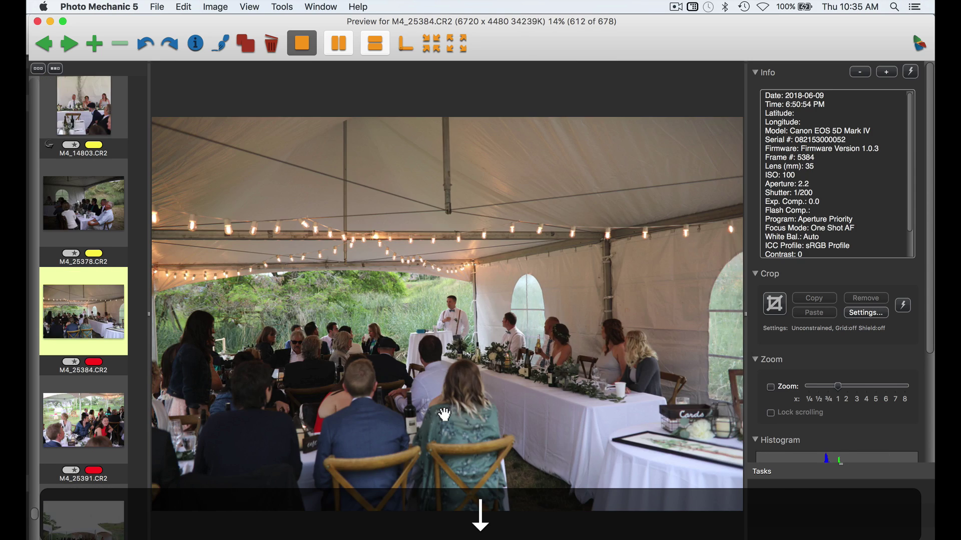
pyautogui.press('Down')
pyautogui.press('Up')
pyautogui.press('Down')
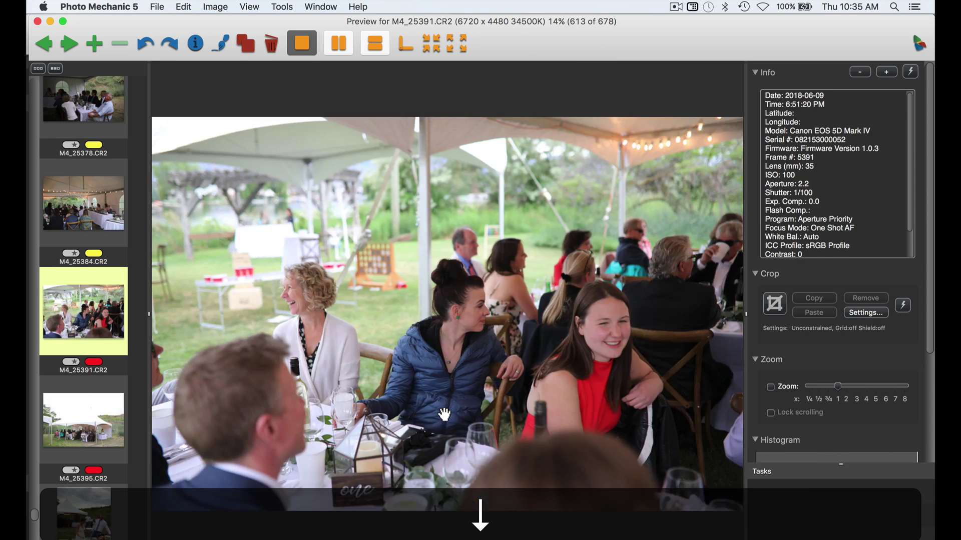
pyautogui.press('Down')
# Step: Tag M4_25406, M4_25407 and M4_25410 yellow as keepers
pyautogui.press('Down')
pyautogui.press('Down')
pyautogui.press('Down')
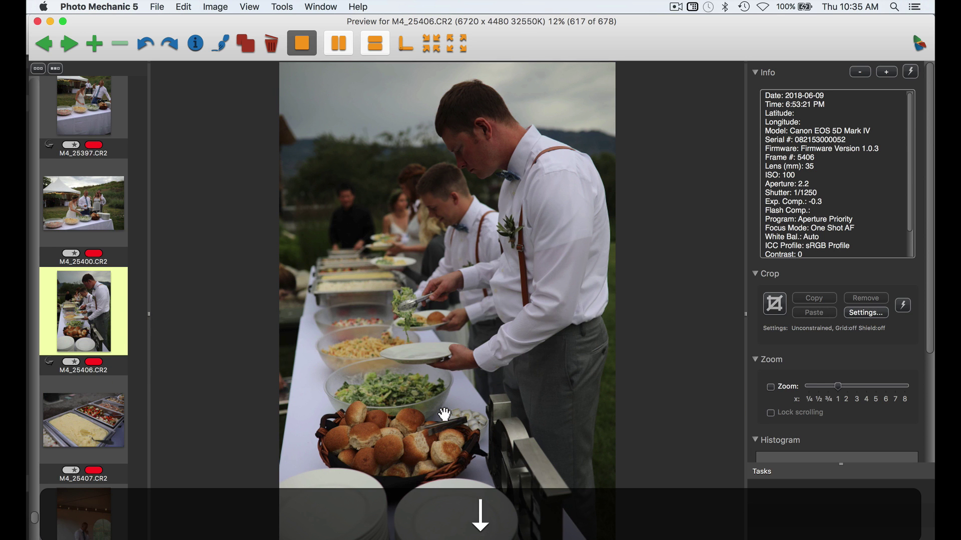
pyautogui.press('3')
pyautogui.press('Down')
pyautogui.press('Down')
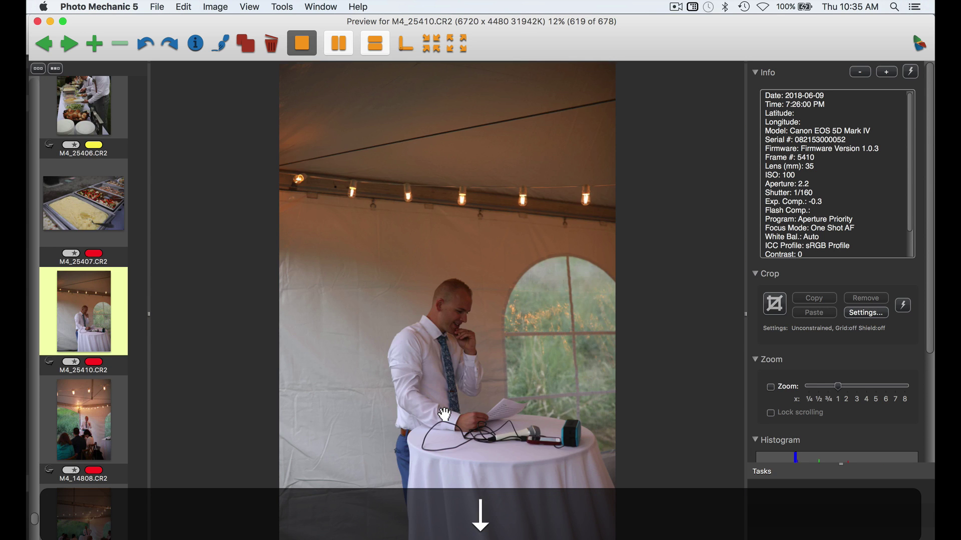
pyautogui.press('Up')
pyautogui.press('3')
# Step: Tag the next toast keepers yellow, reaching M4_25424 at frame 631
pyautogui.press('Down')
pyautogui.press('3')
pyautogui.press('Down')
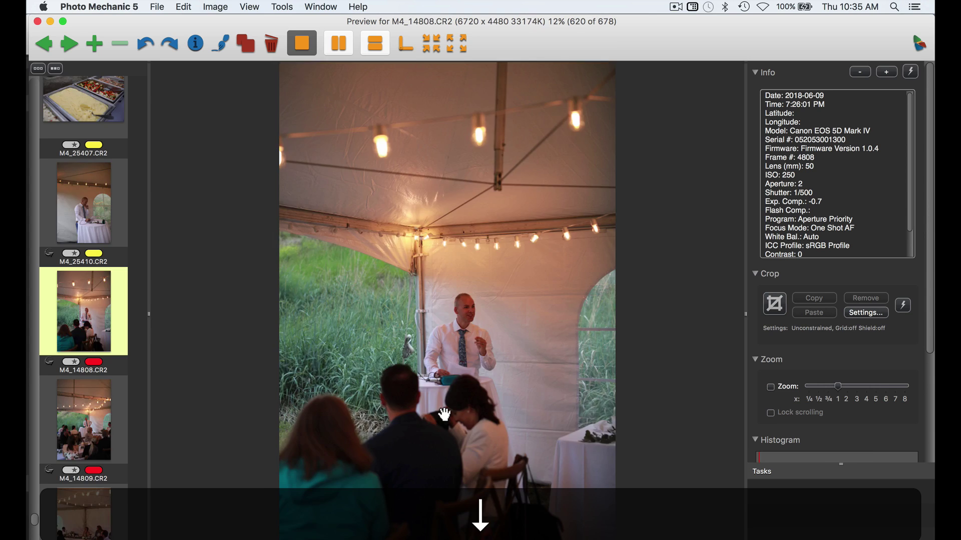
pyautogui.press('Down')
pyautogui.press('Down')
pyautogui.press('Down')
pyautogui.press('Down')
pyautogui.press('Down')
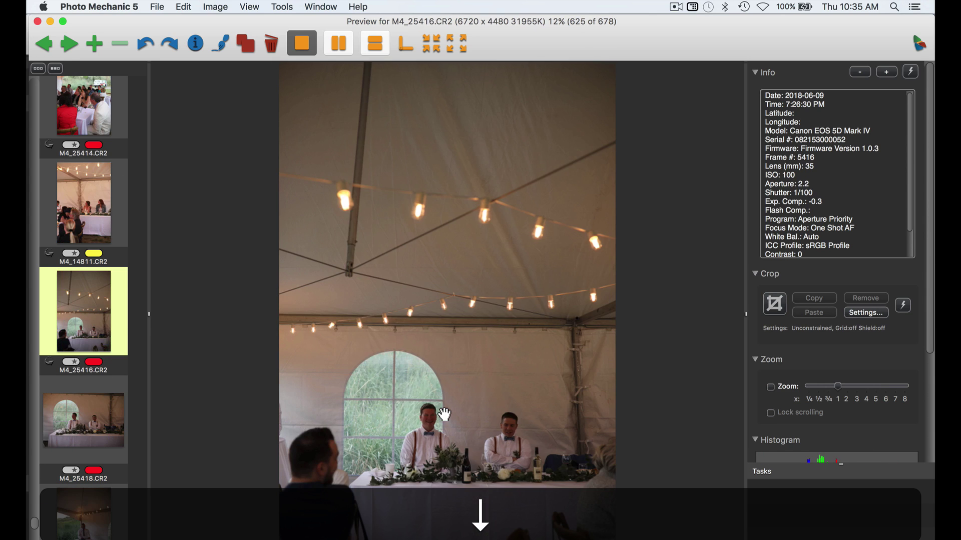
pyautogui.press('Down')
pyautogui.press('Down')
pyautogui.press('Down')
pyautogui.press('Up')
pyautogui.press('2')
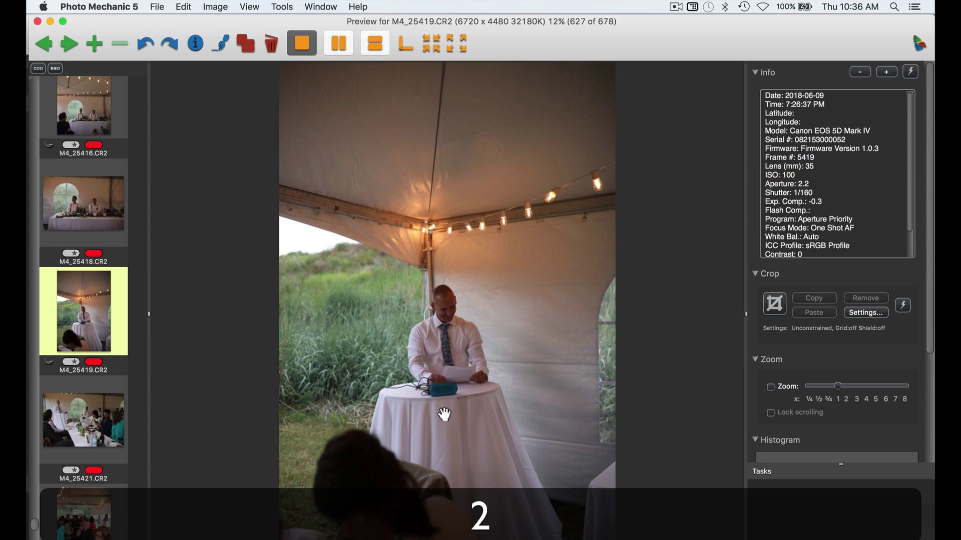
pyautogui.press('Down')
pyautogui.press('Down')
pyautogui.press('2')
pyautogui.press('Down')
# Step: Tag toast photos M4_14819 and M4_14821 yellow as keepers
pyautogui.press('Down')
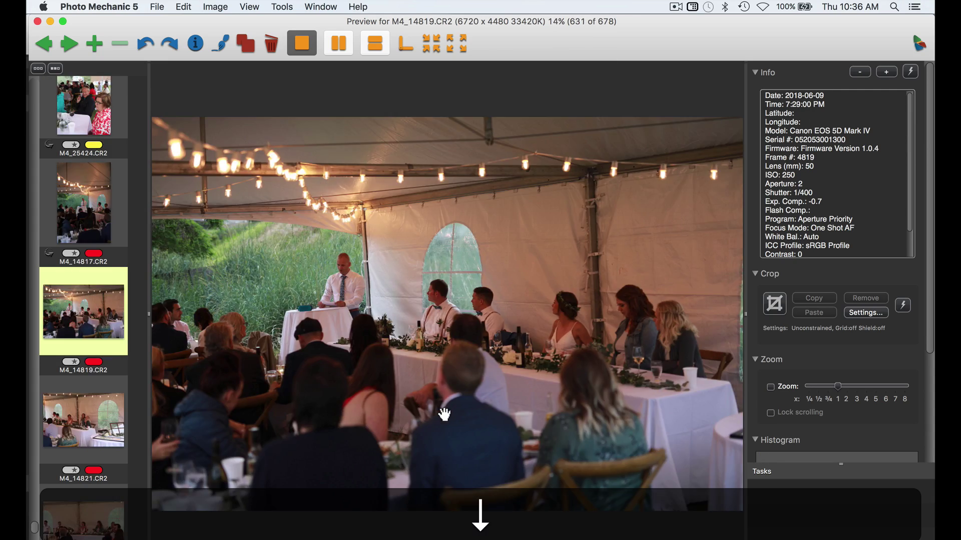
pyautogui.press('Up')
pyautogui.press('Down')
pyautogui.press('2')
# Step: Review toast photos M4_14830 through M4_14839, rechecking earlier frames
pyautogui.press('Down')
pyautogui.press('2')
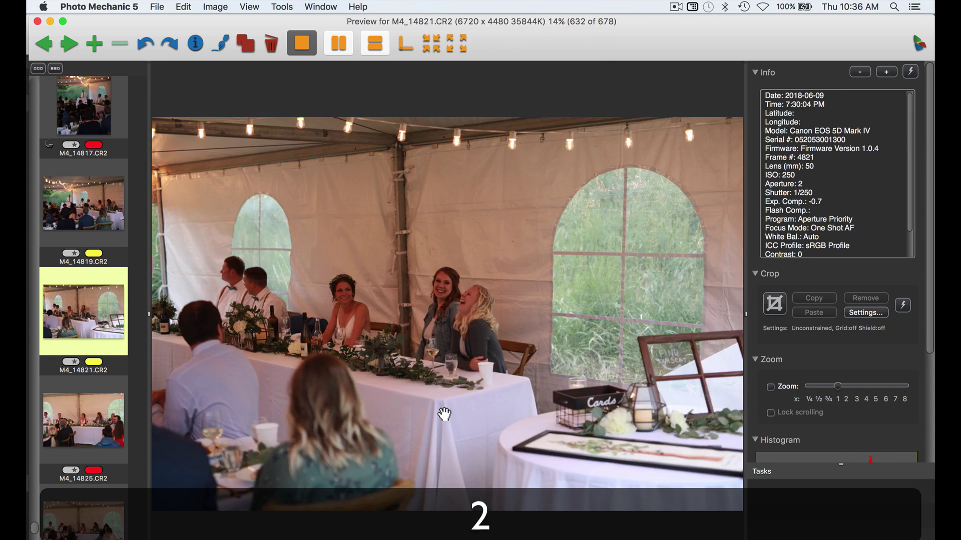
pyautogui.press('Down')
pyautogui.press('Down')
pyautogui.press('Down')
pyautogui.press('Down')
pyautogui.press('Up')
pyautogui.press('Down')
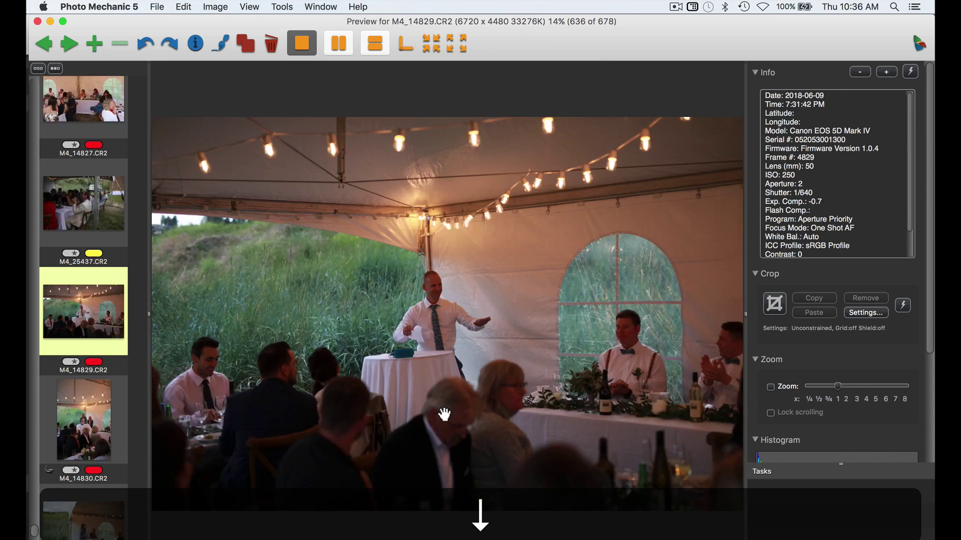
pyautogui.press('Down')
pyautogui.press('Down')
pyautogui.press('Down')
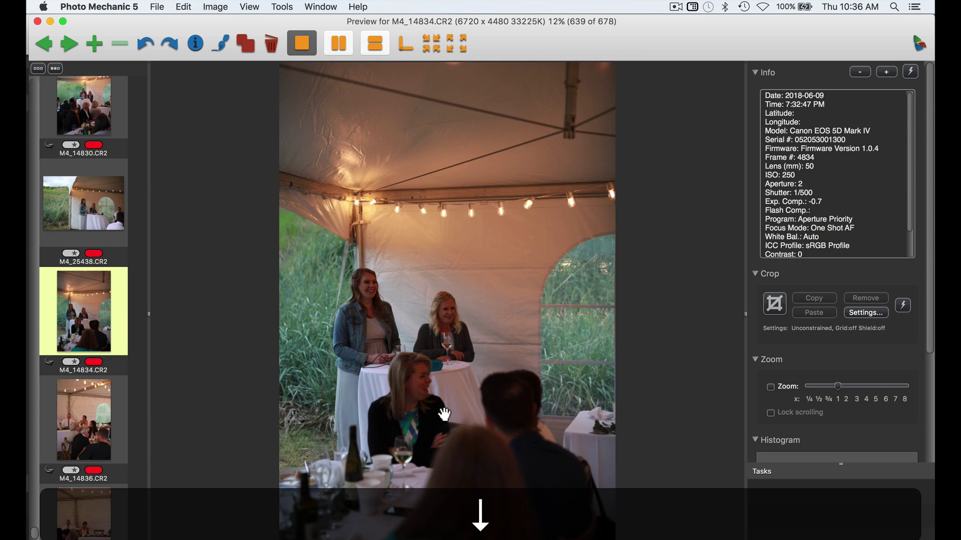
pyautogui.press('Up')
pyautogui.press('Up')
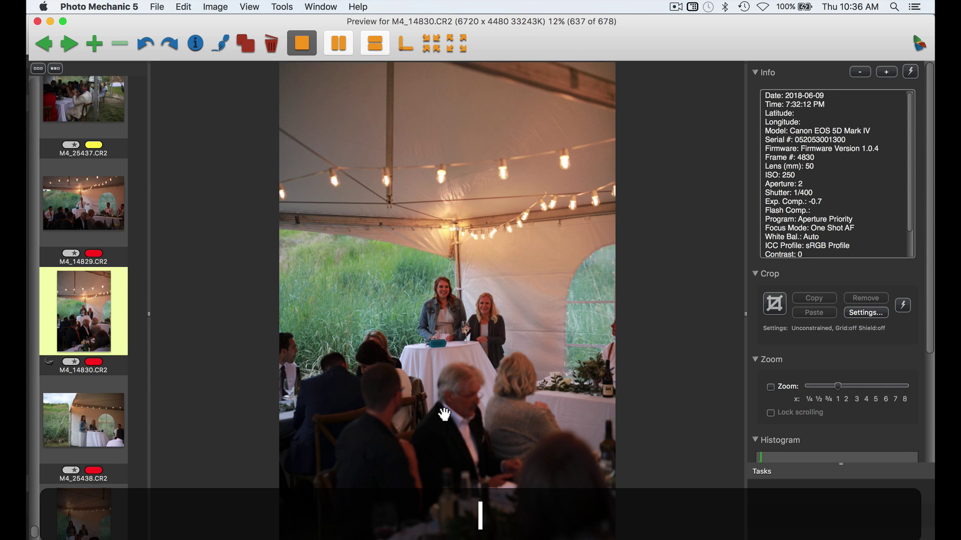
pyautogui.press('Down')
pyautogui.press('Down')
pyautogui.press('Down')
pyautogui.press('Down')
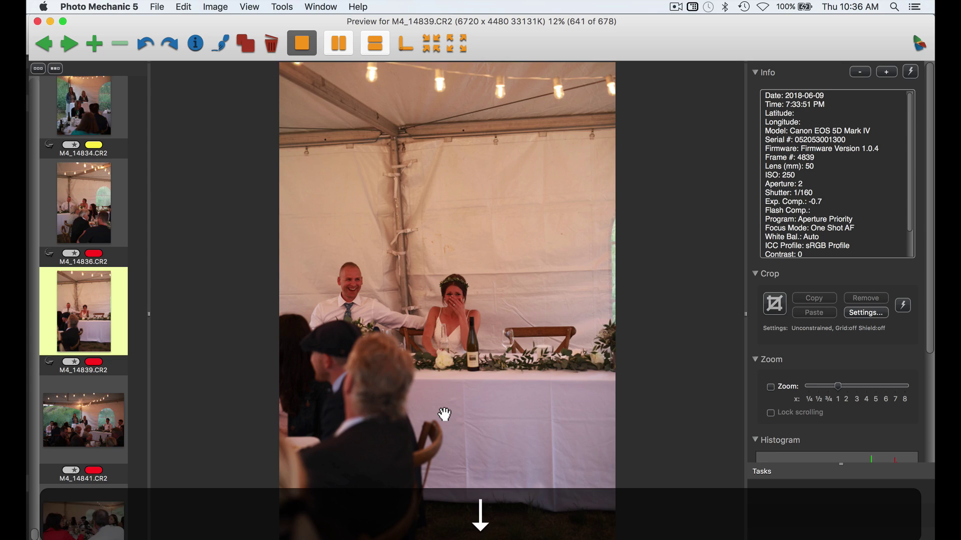
pyautogui.press('Down')
pyautogui.press('Down')
pyautogui.press('Up')
# Step: Cull onward past M4_25453 to M4_25462 without labelling any rejects
pyautogui.press('Down')
pyautogui.press('Down')
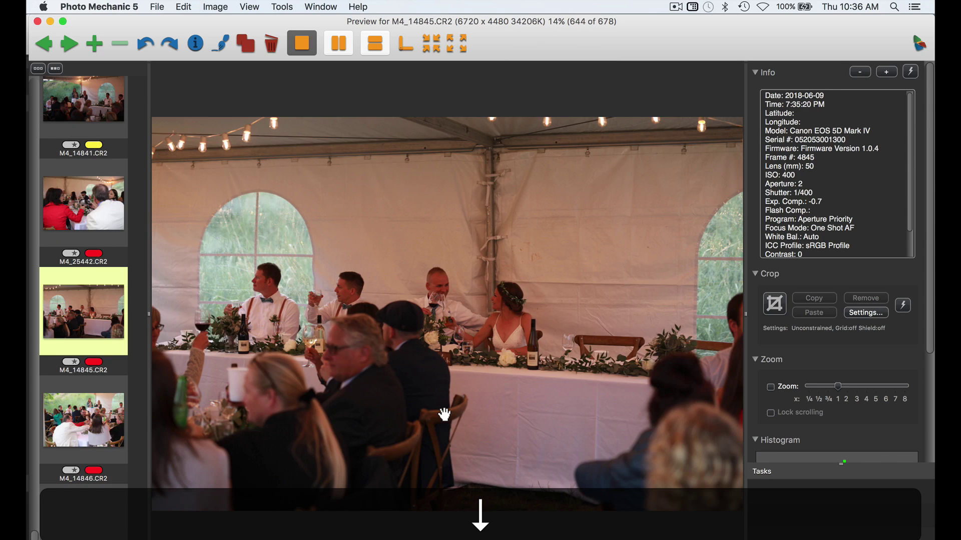
pyautogui.press('Down')
pyautogui.press('Down')
pyautogui.press('Up')
pyautogui.press('Down')
pyautogui.press('Down')
pyautogui.press('Up')
pyautogui.press('Down')
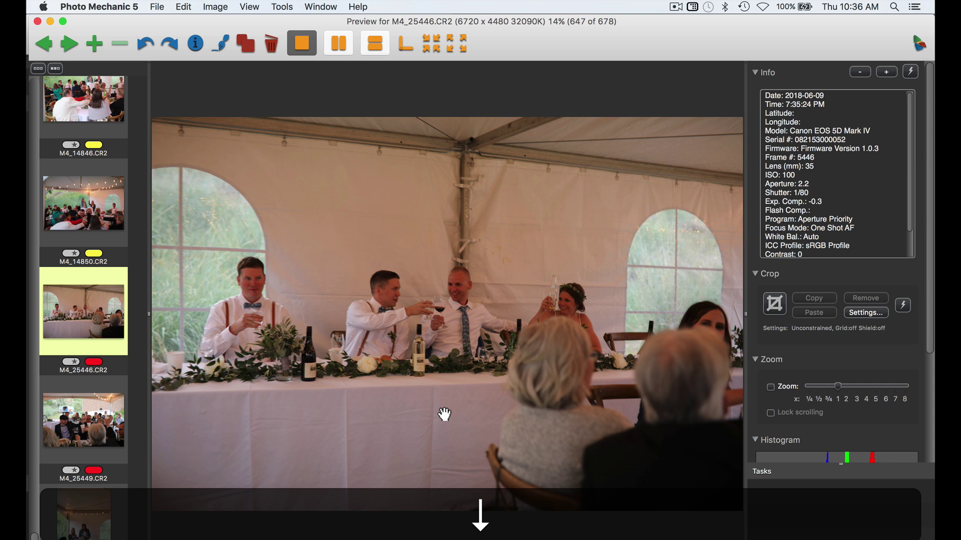
pyautogui.press('Down')
pyautogui.press('Down')
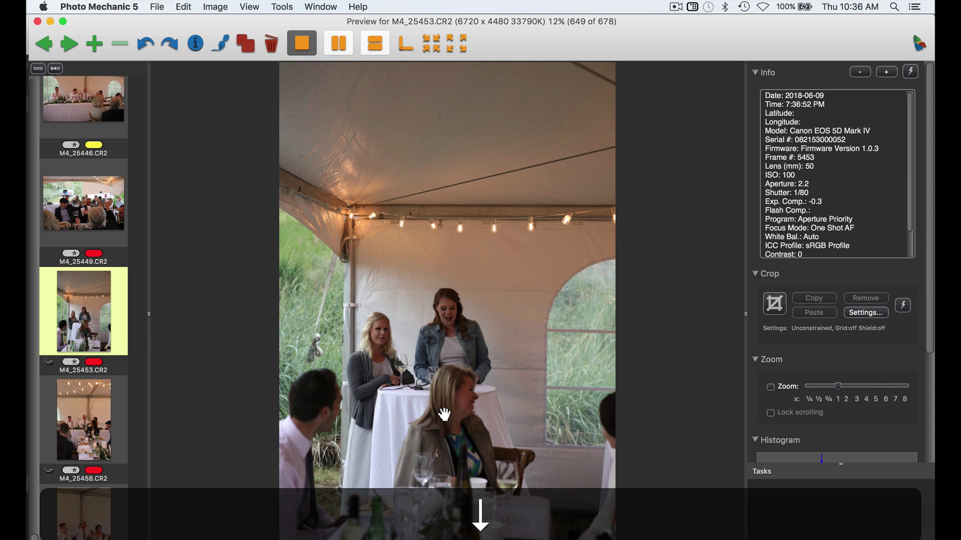
pyautogui.press('Down')
pyautogui.press('Down')
pyautogui.press('Up')
pyautogui.press('Down')
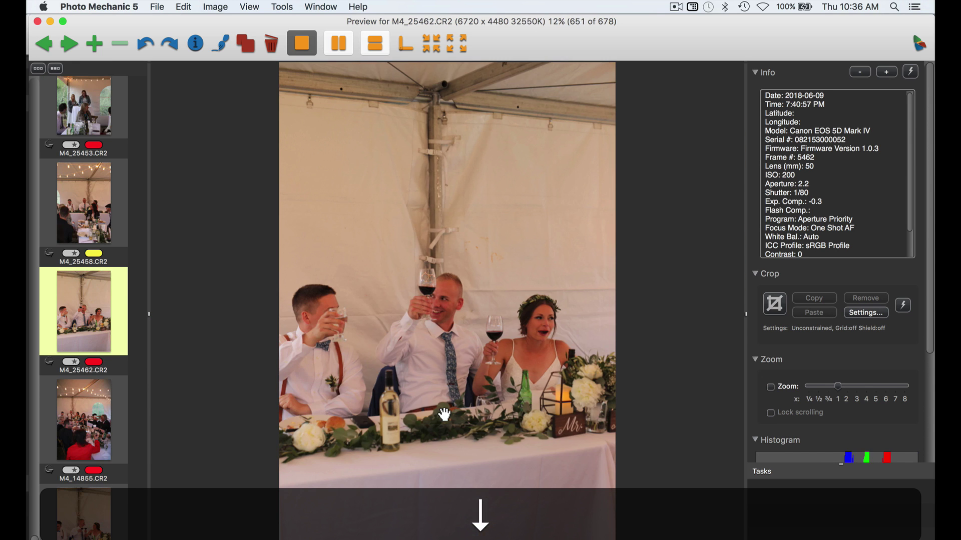
# Step: Review the following head-table photos, rechecking one earlier frame
pyautogui.press('Down')
pyautogui.press('Down')
pyautogui.press('Down')
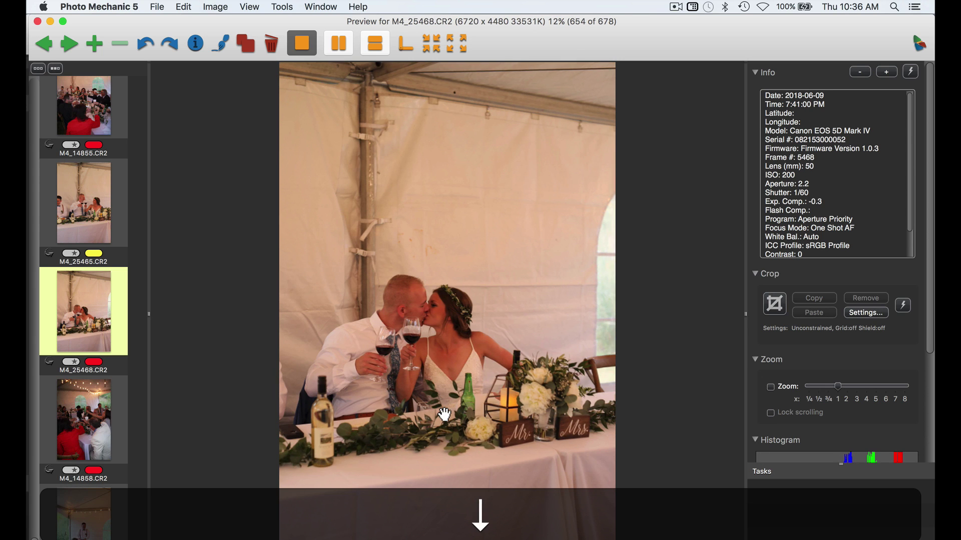
pyautogui.press('Down')
pyautogui.press('Up')
pyautogui.press('Down')
pyautogui.press('Down')
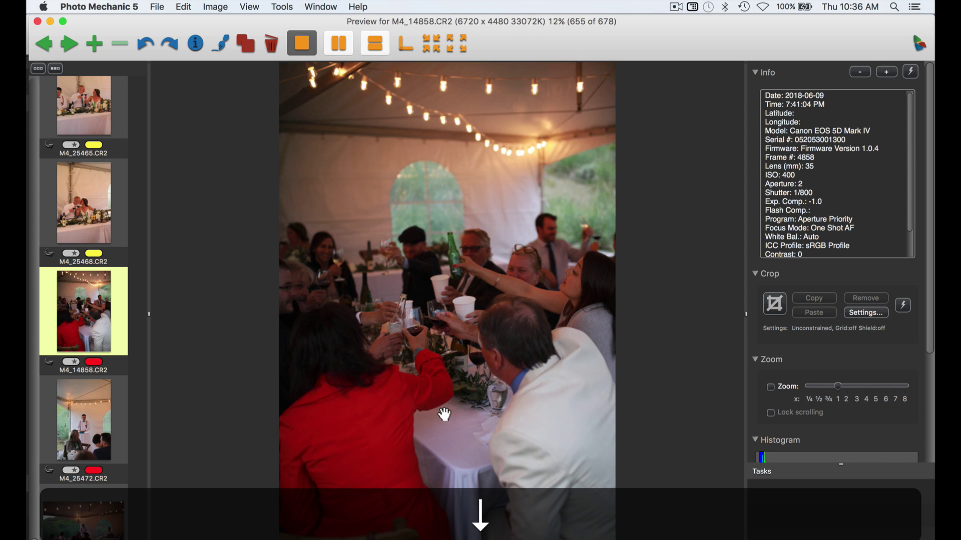
pyautogui.press('Down')
pyautogui.press('Down')
pyautogui.press('Down')
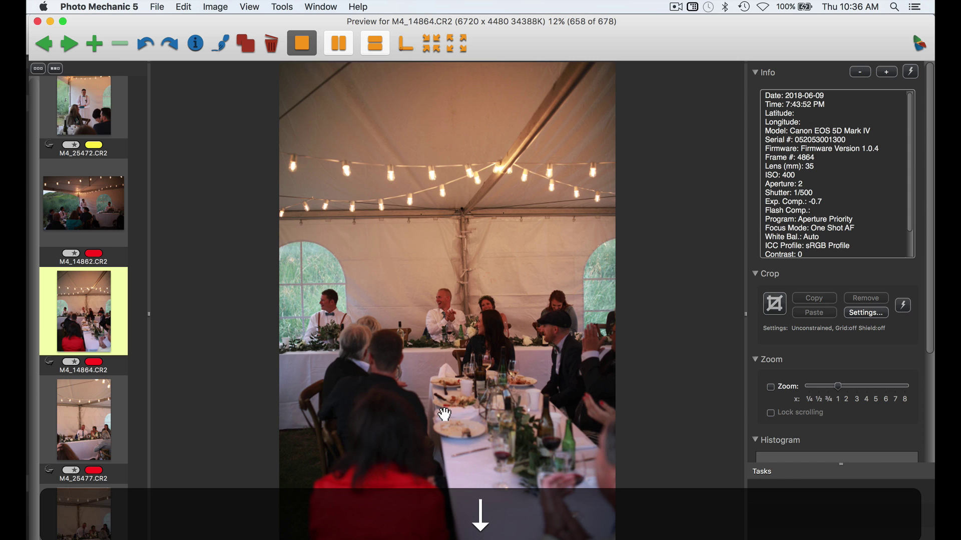
# Step: Tag M4_25477 and M4_25484 yellow, moving on to M4_14870 at frame 662
pyautogui.press('Down')
pyautogui.press('Up')
pyautogui.press('2')
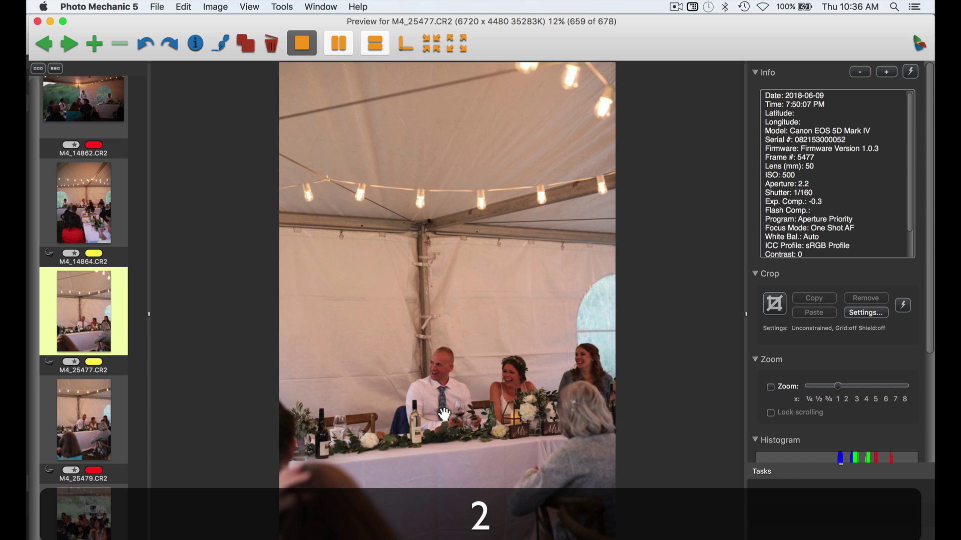
pyautogui.press('Down')
pyautogui.press('Down')
pyautogui.press('2')
pyautogui.press('Down')
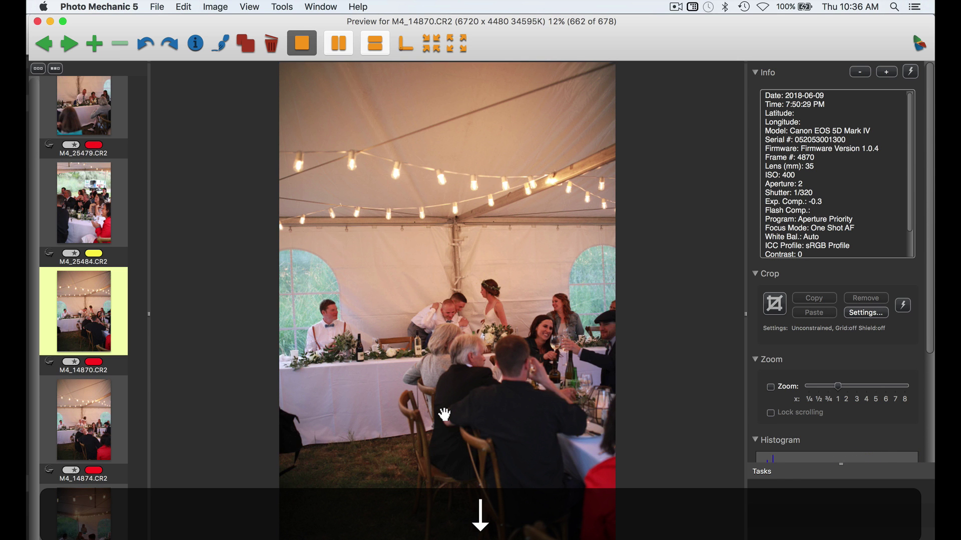
pyautogui.press('Down')
# Step: Tag M4_14879, M4_25505 and M4_25507 yellow as keepers
pyautogui.press('Down')
pyautogui.press('Down')
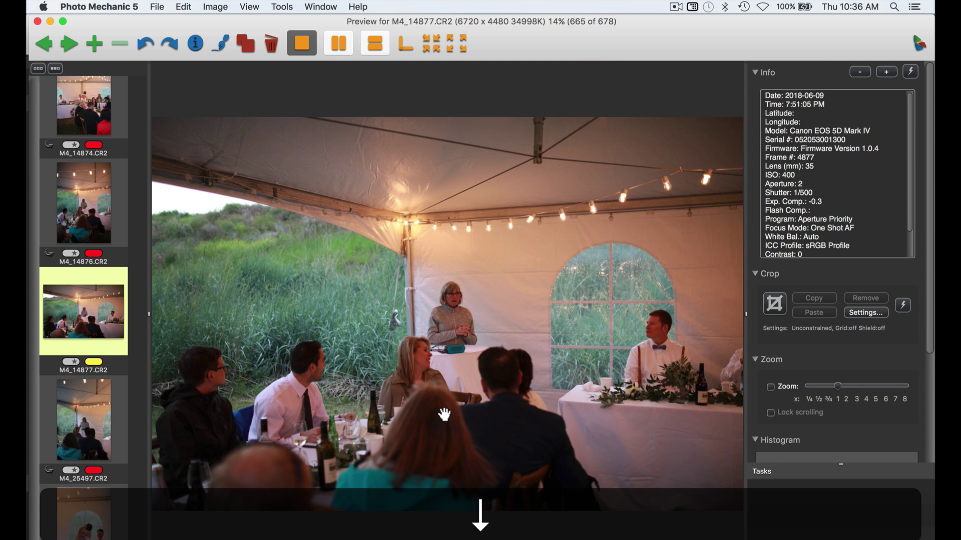
pyautogui.press('Down')
pyautogui.press('Down')
pyautogui.press('Down')
pyautogui.press('2')
# Step: Tag M4_25508 and M4_25512 yellow as keepers
pyautogui.press('Down')
pyautogui.press('Down')
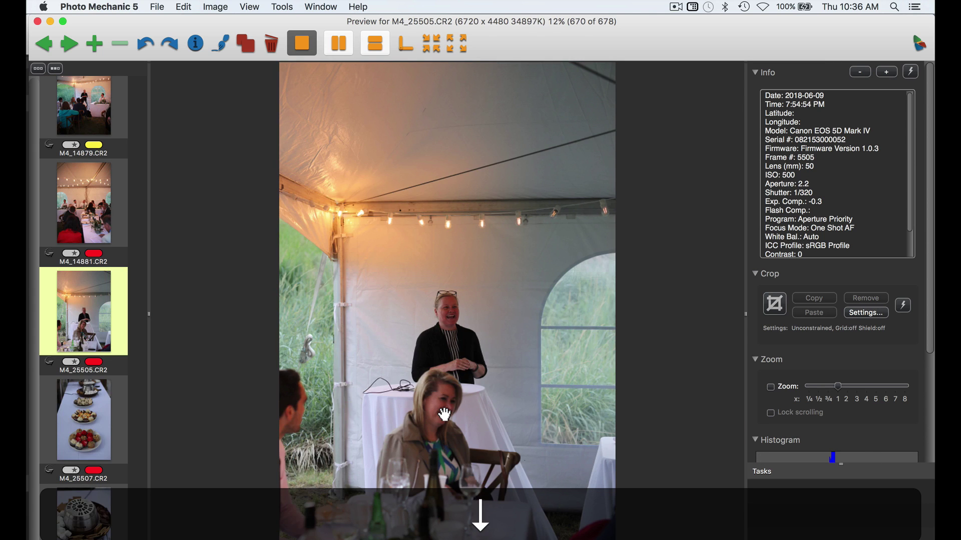
pyautogui.press('2')
pyautogui.press('Down')
pyautogui.press('2')
pyautogui.press('Down')
pyautogui.press('Down')
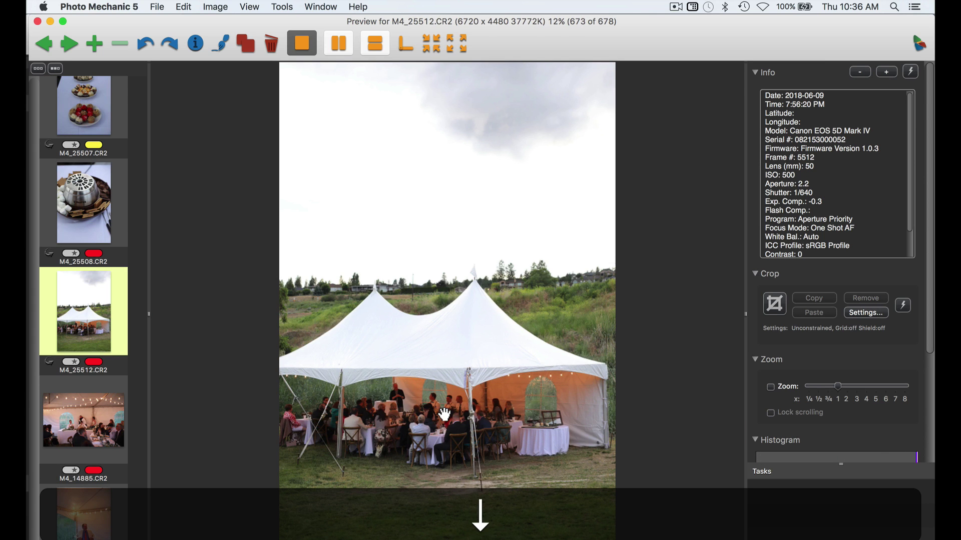
pyautogui.press('Up')
pyautogui.press('2')
pyautogui.press('Down')
pyautogui.press('2')
# Step: Tag M4_14885, M4_25517, M4_25523 and M4_14890 yellow, ending at frame 678 (M4_25524)
pyautogui.press('Down')
pyautogui.press('2')
pyautogui.press('Down')
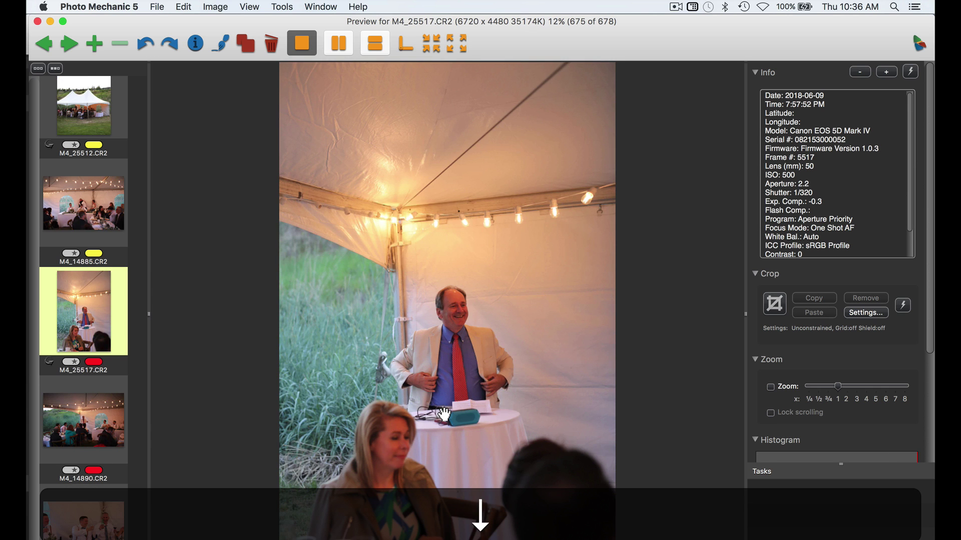
pyautogui.press('2')
pyautogui.press('Down')
pyautogui.press('Down')
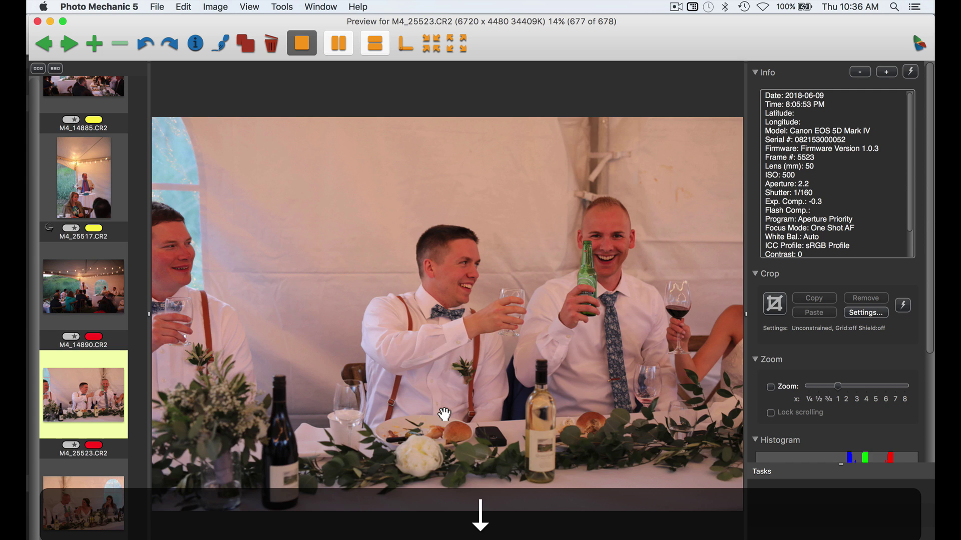
pyautogui.press('Up')
pyautogui.press('2')
pyautogui.press('Down')
pyautogui.press('2')
pyautogui.press('Down')
pyautogui.press('2')
pyautogui.press('Down')
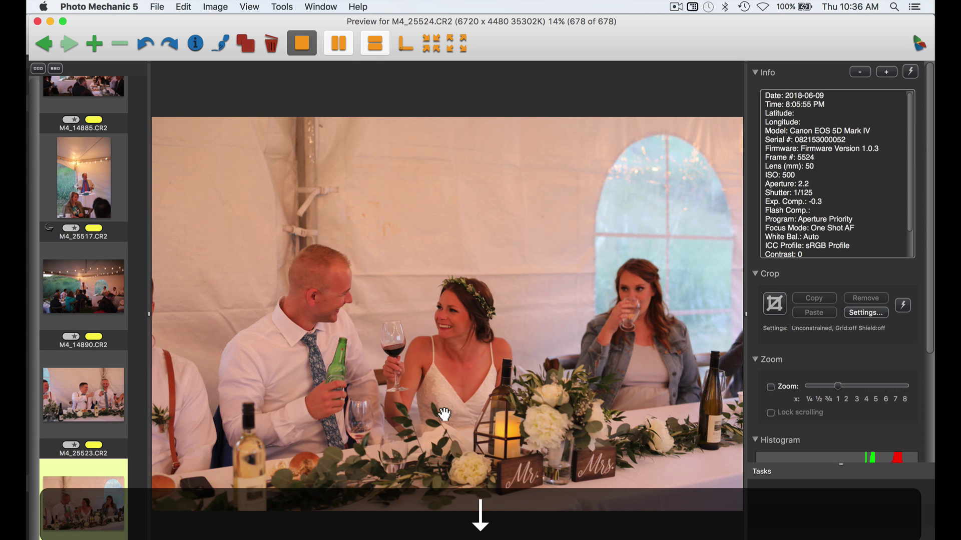